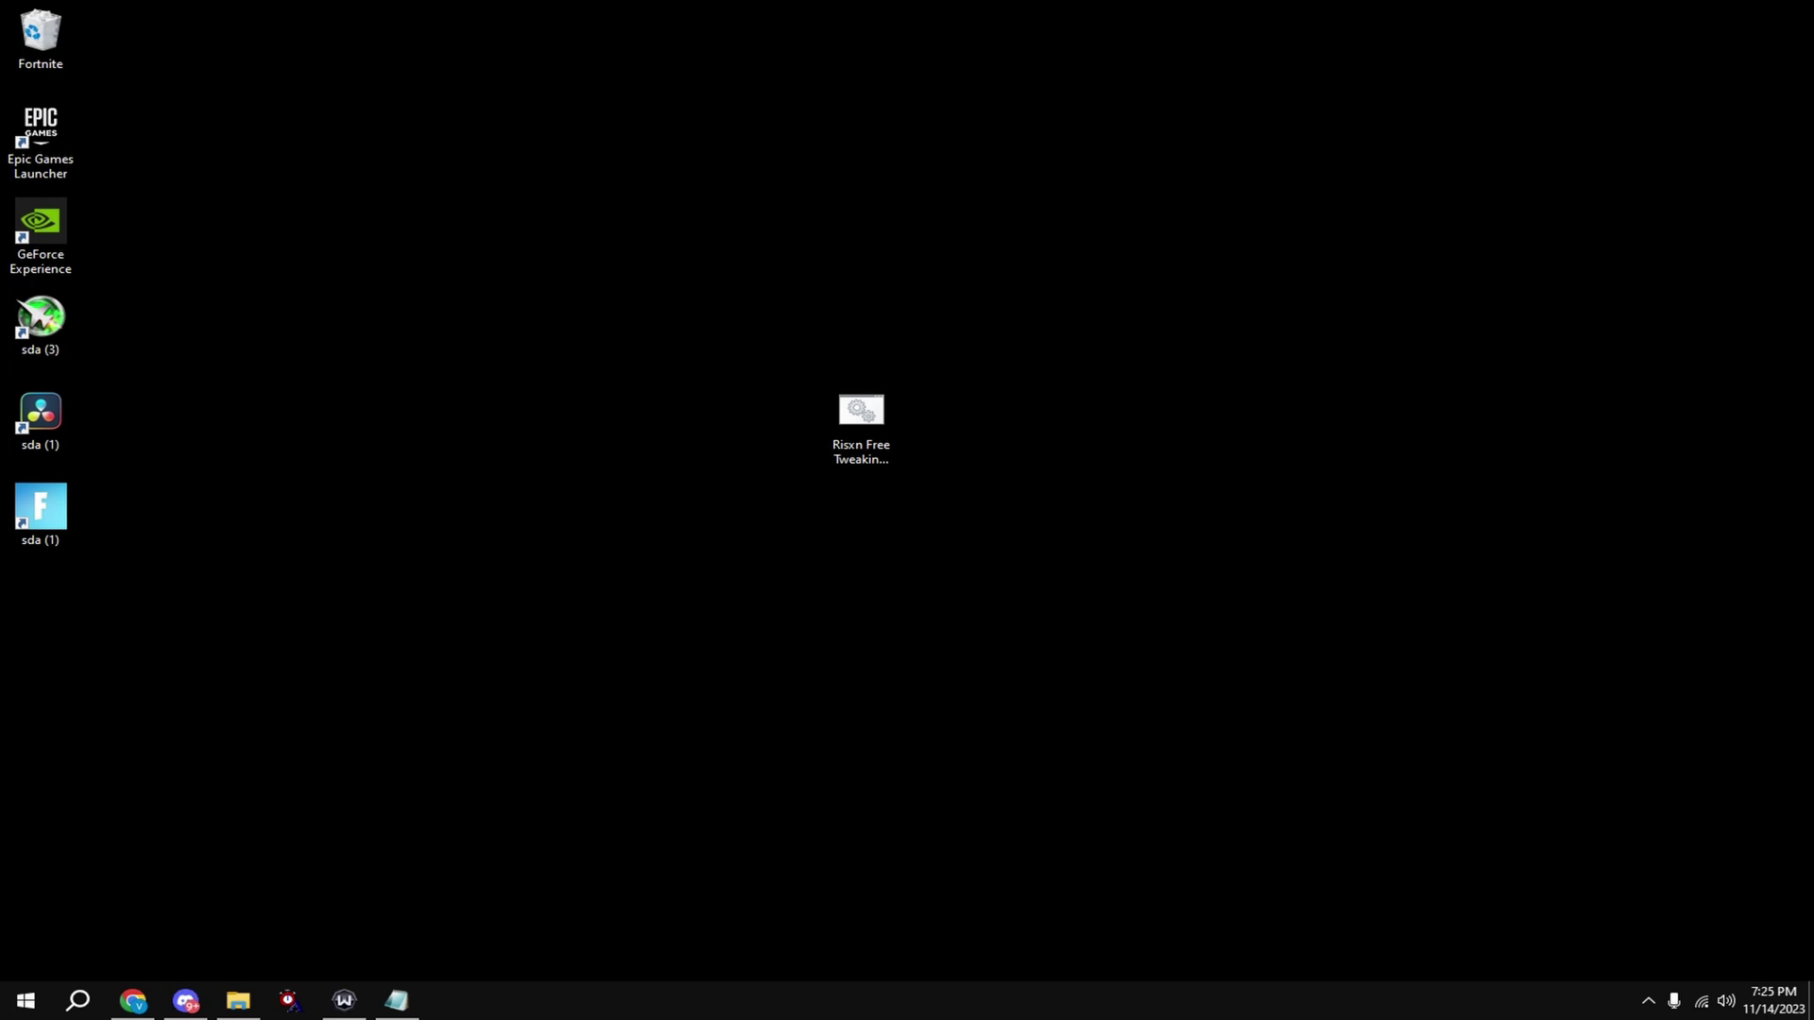
# Step: From Windows search, create a new restore point on Local Disk (C:) with a description
pyautogui.click(26, 1000)
pyautogui.write('restore')
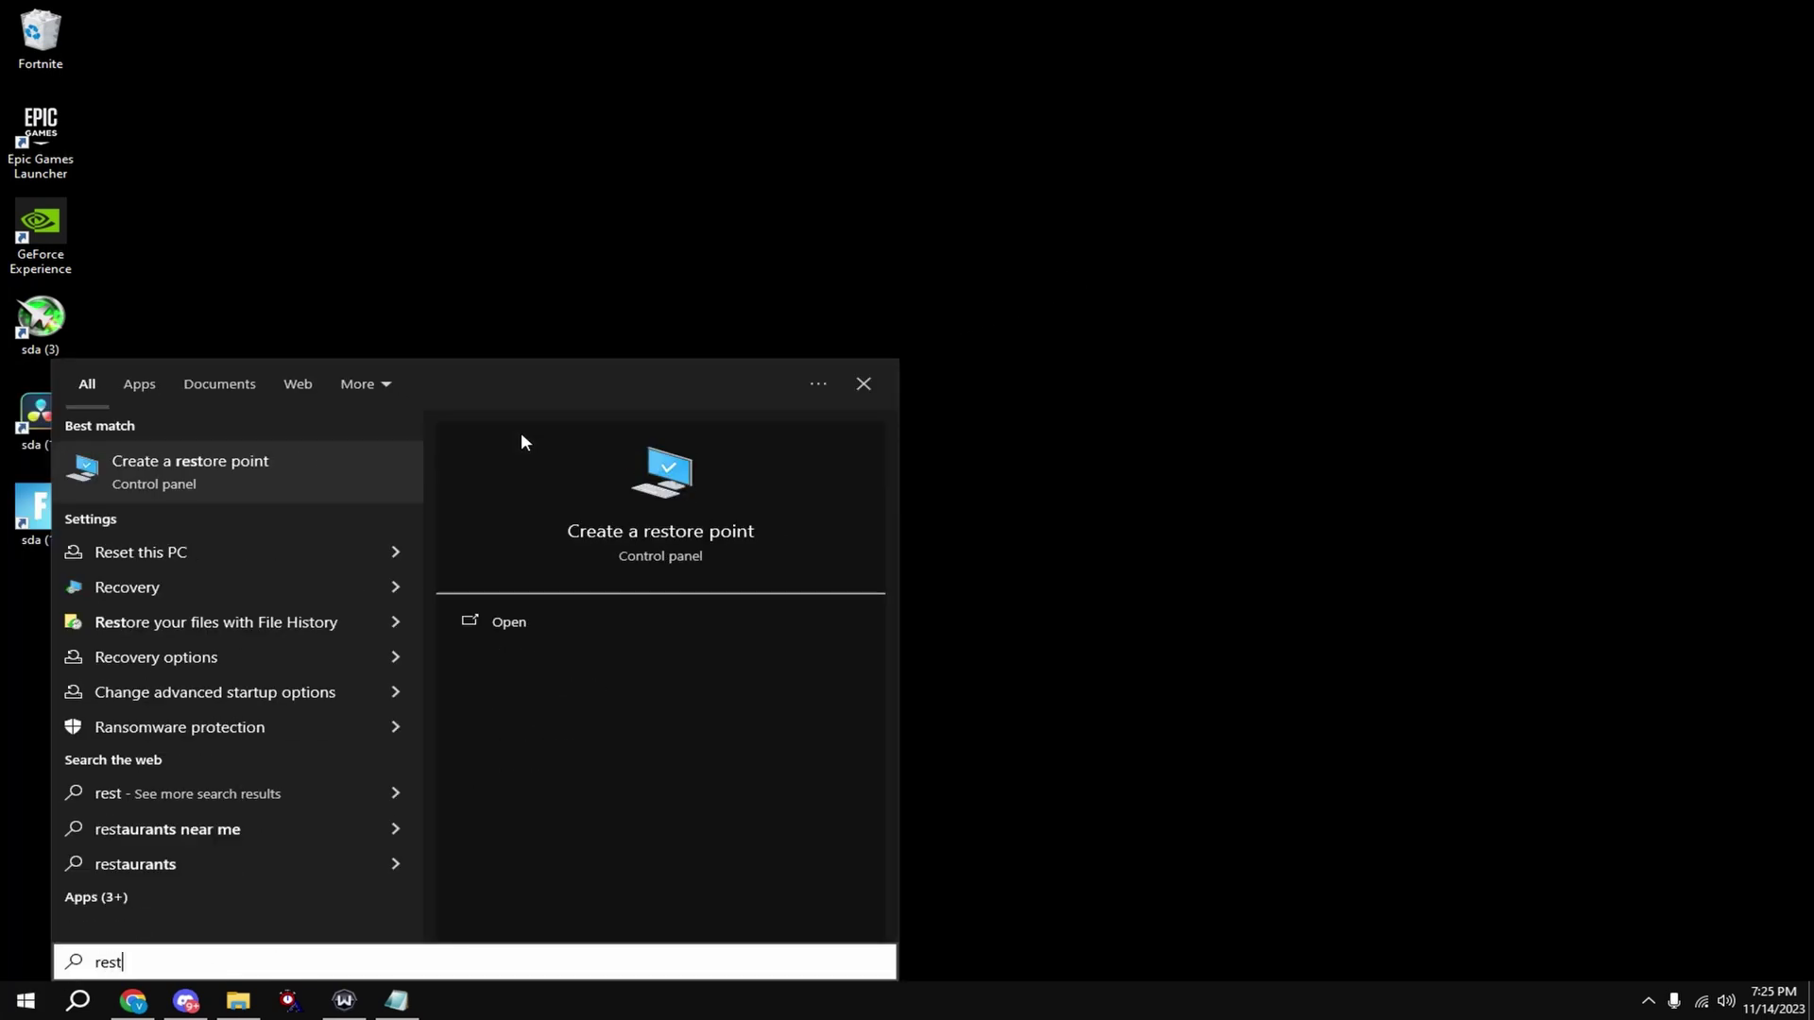
pyautogui.click(213, 471)
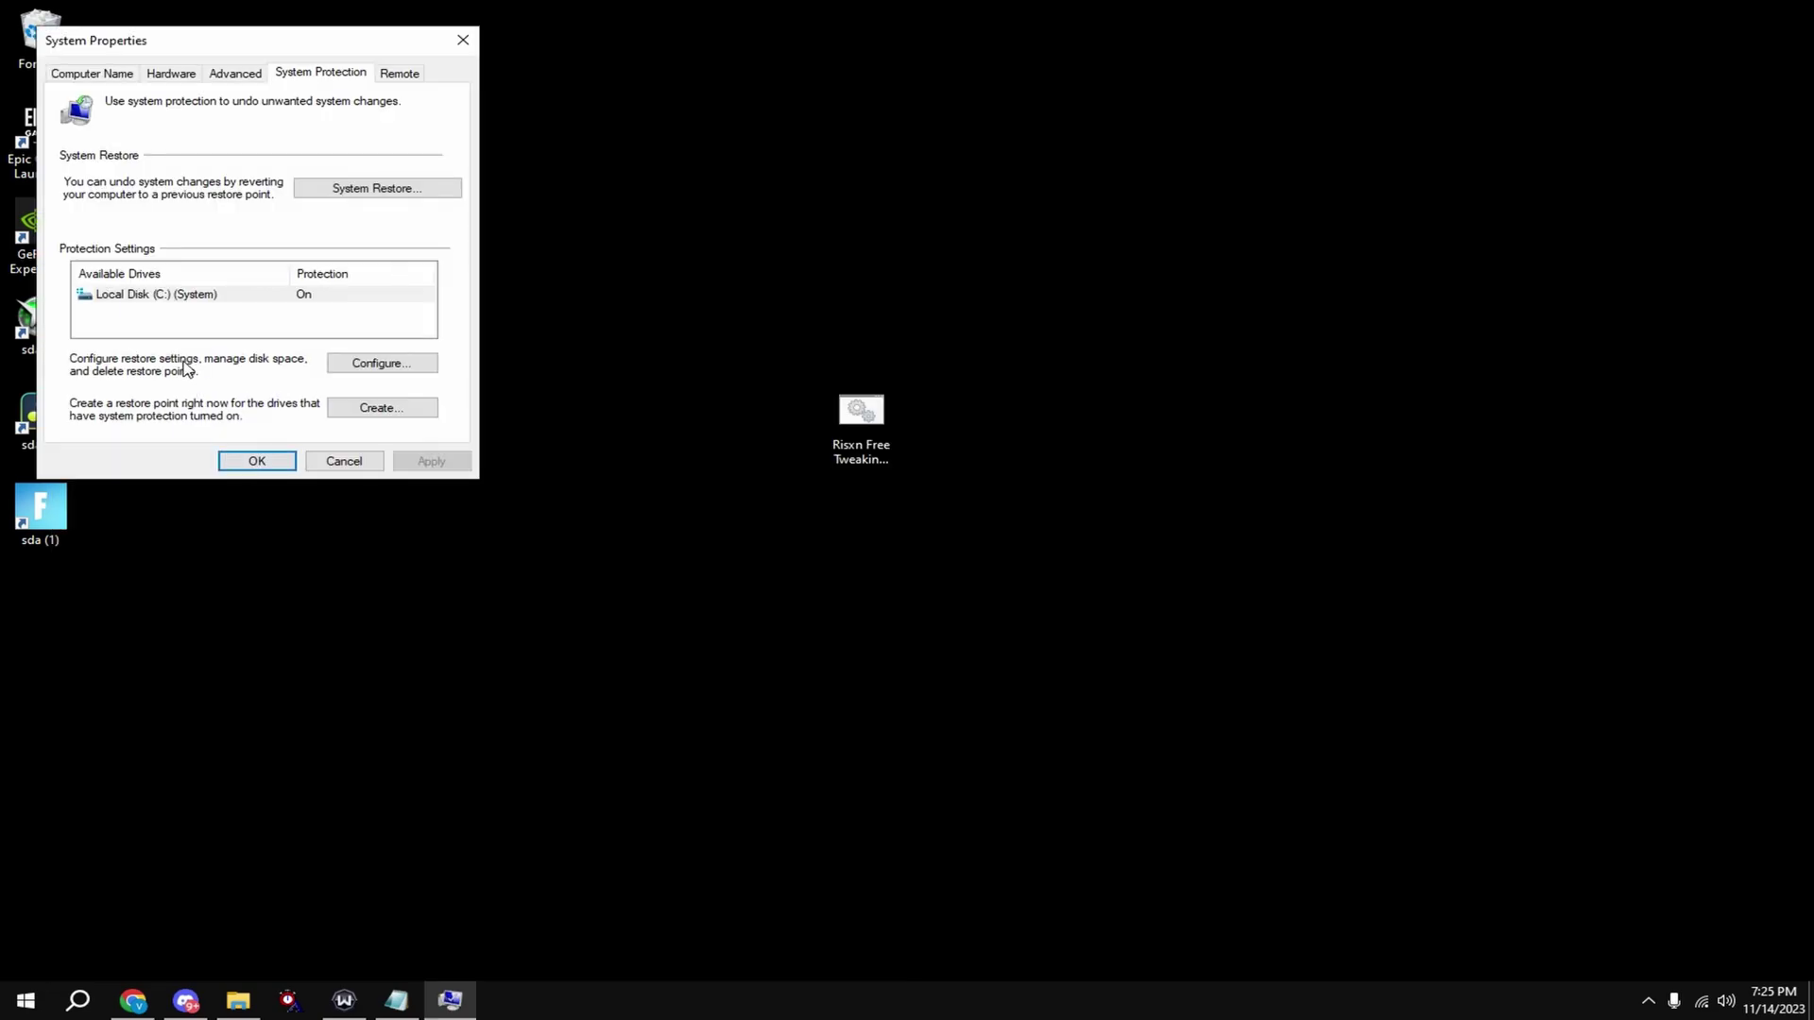
pyautogui.click(164, 296)
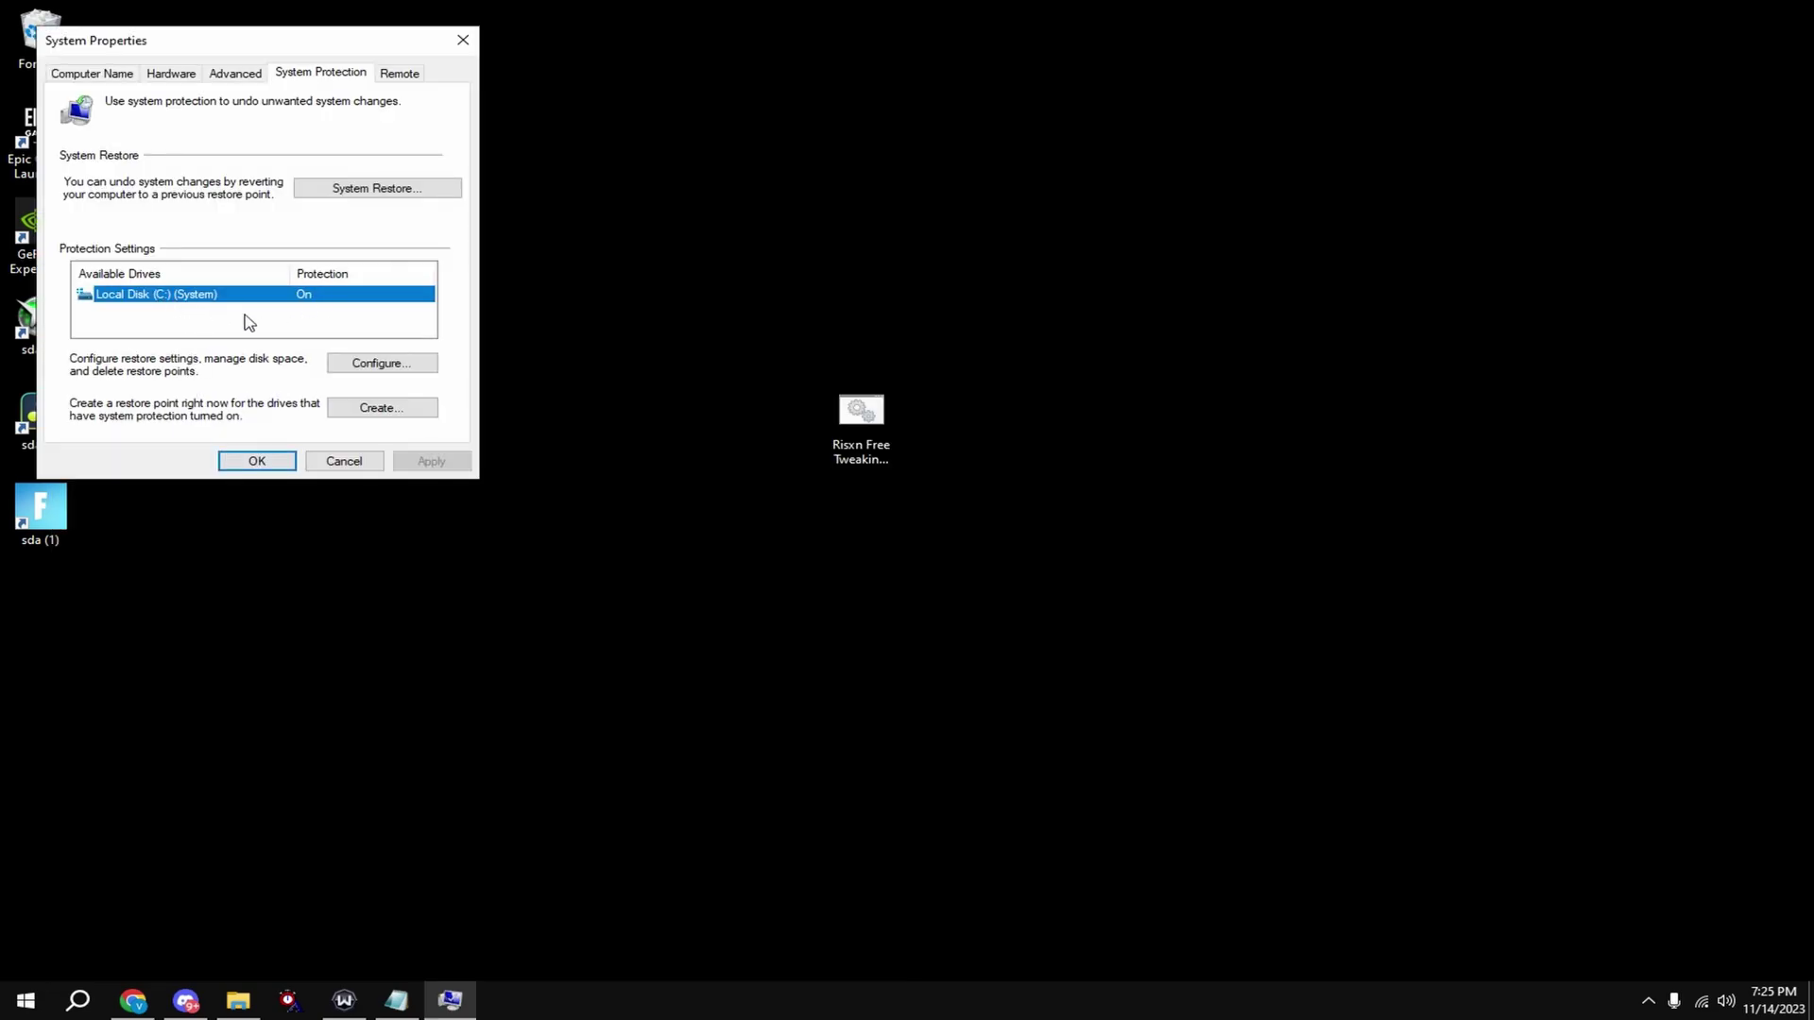
pyautogui.click(383, 408)
pyautogui.write('sda')
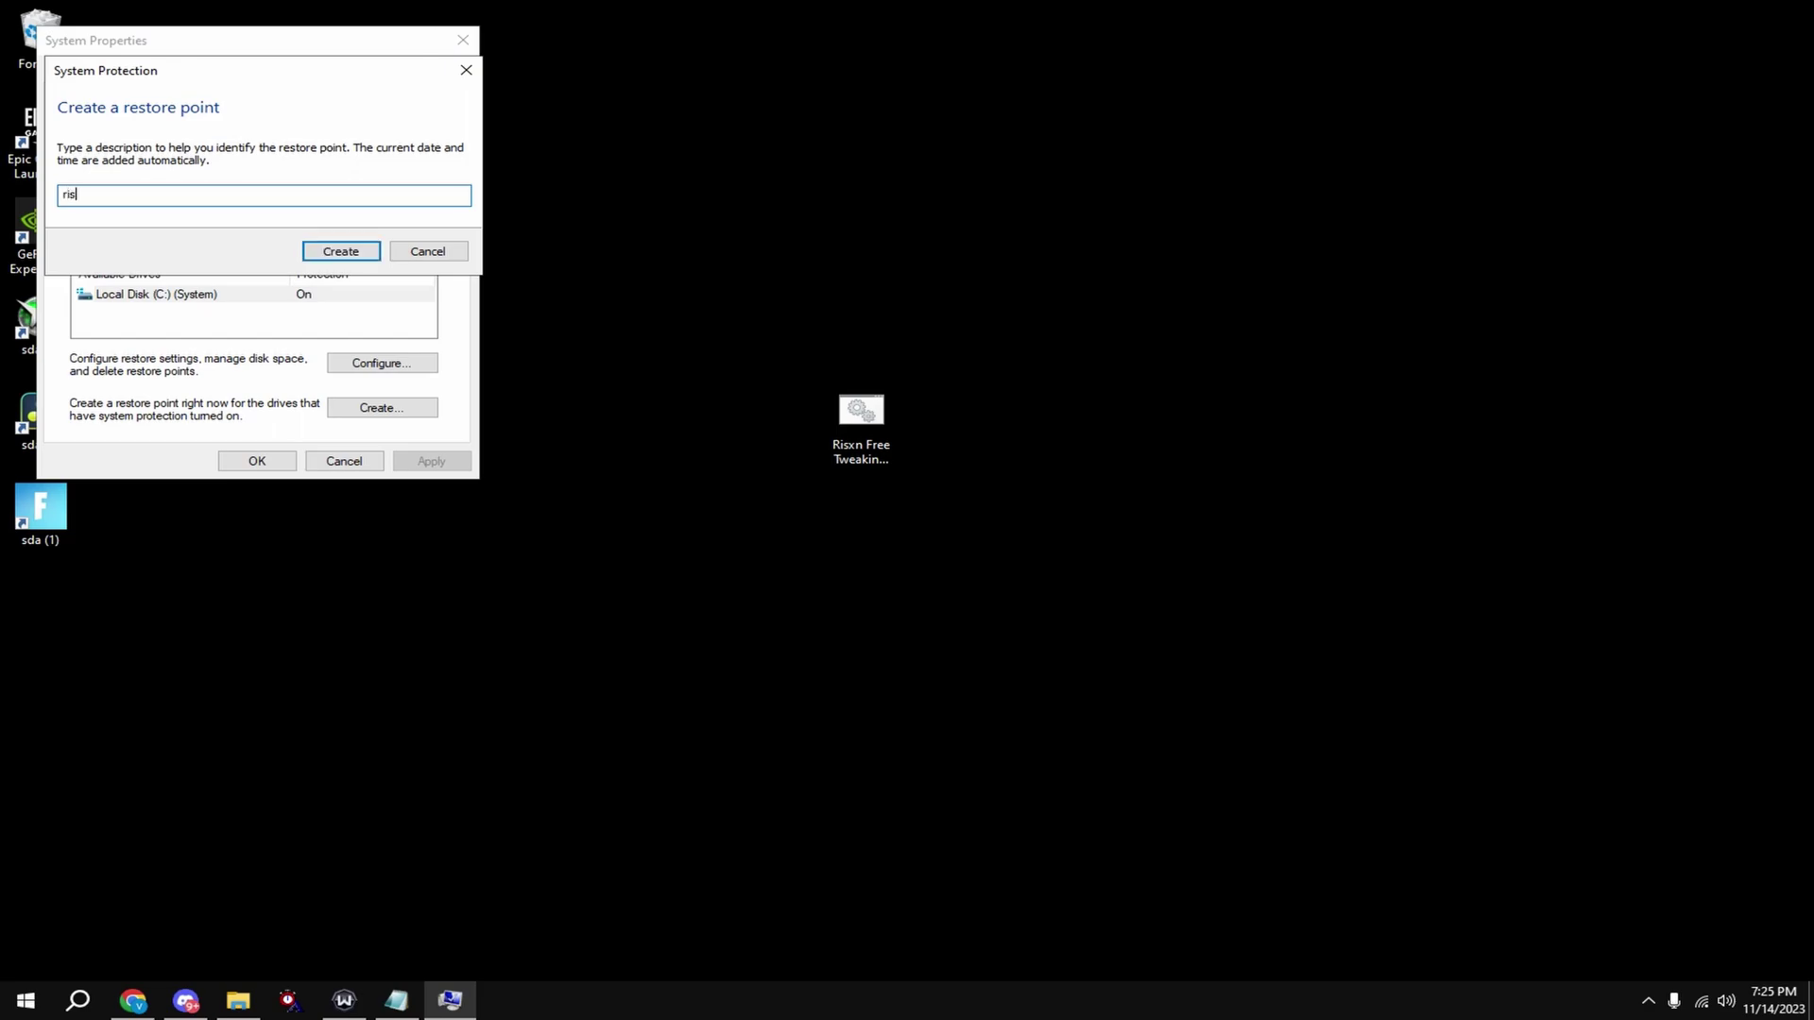
pyautogui.press('Return')
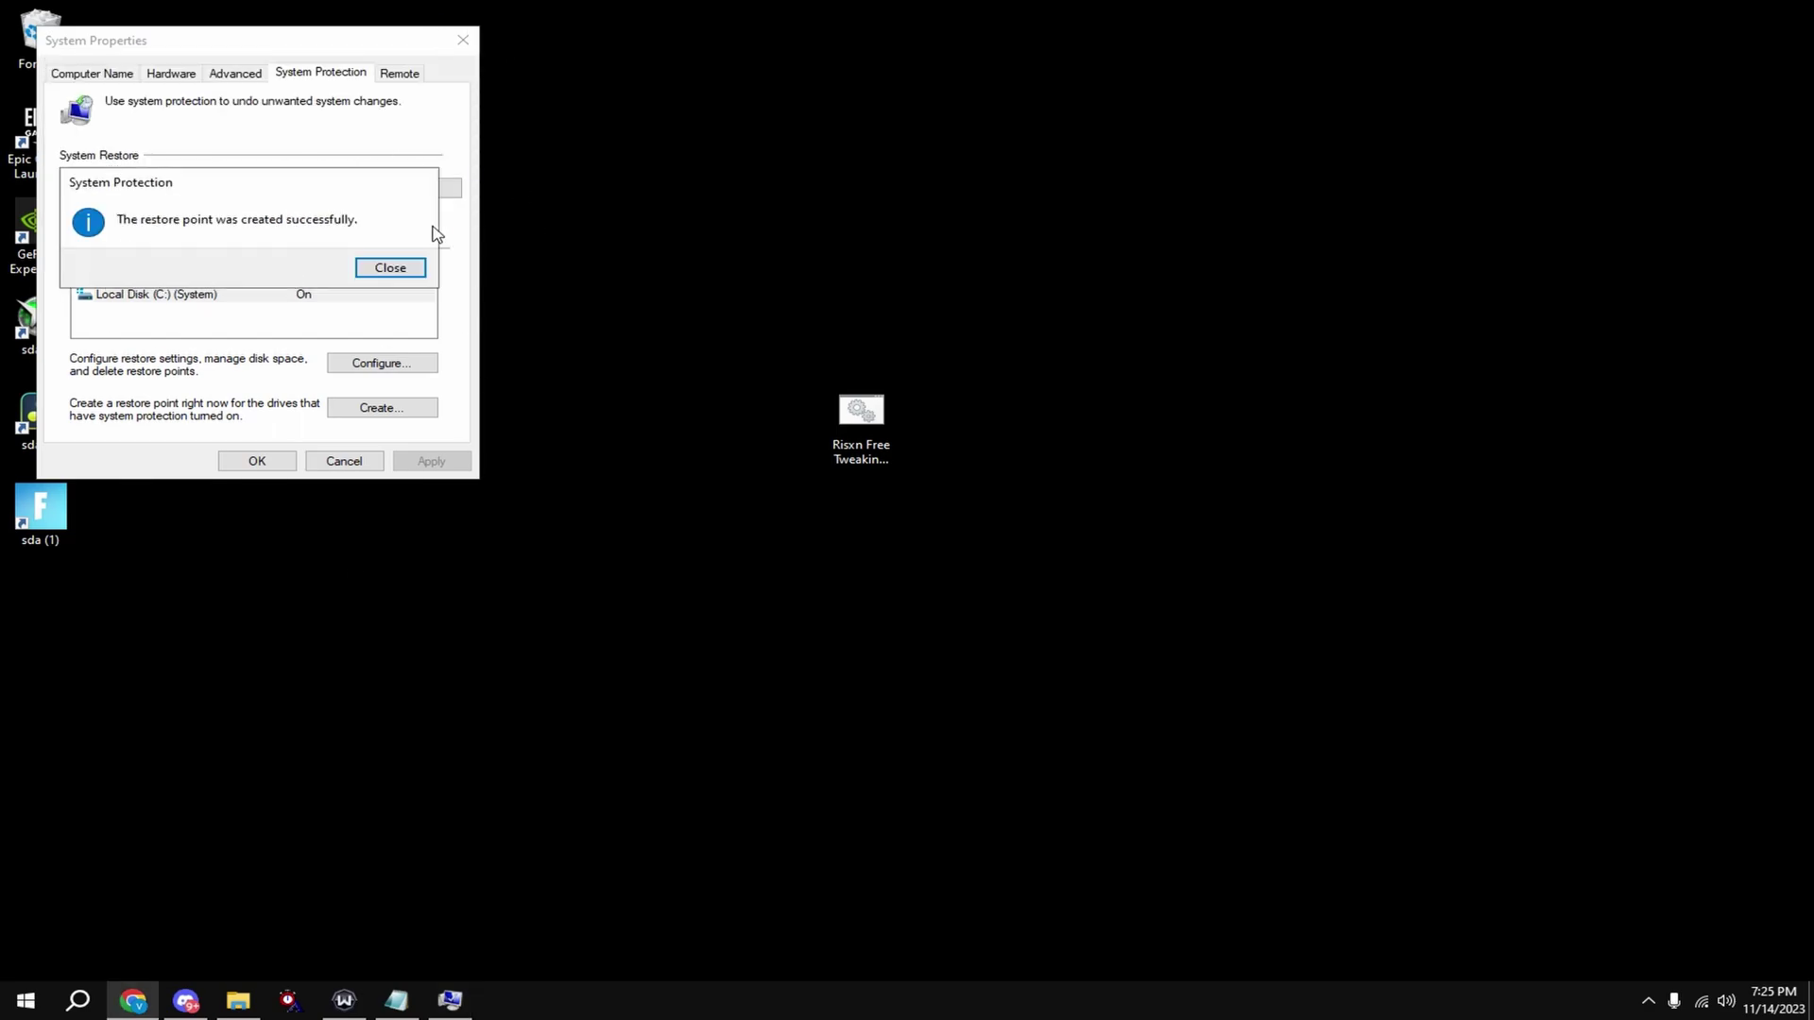
# Step: Dismiss the success message and close System Properties to return to the desktop
pyautogui.click(403, 268)
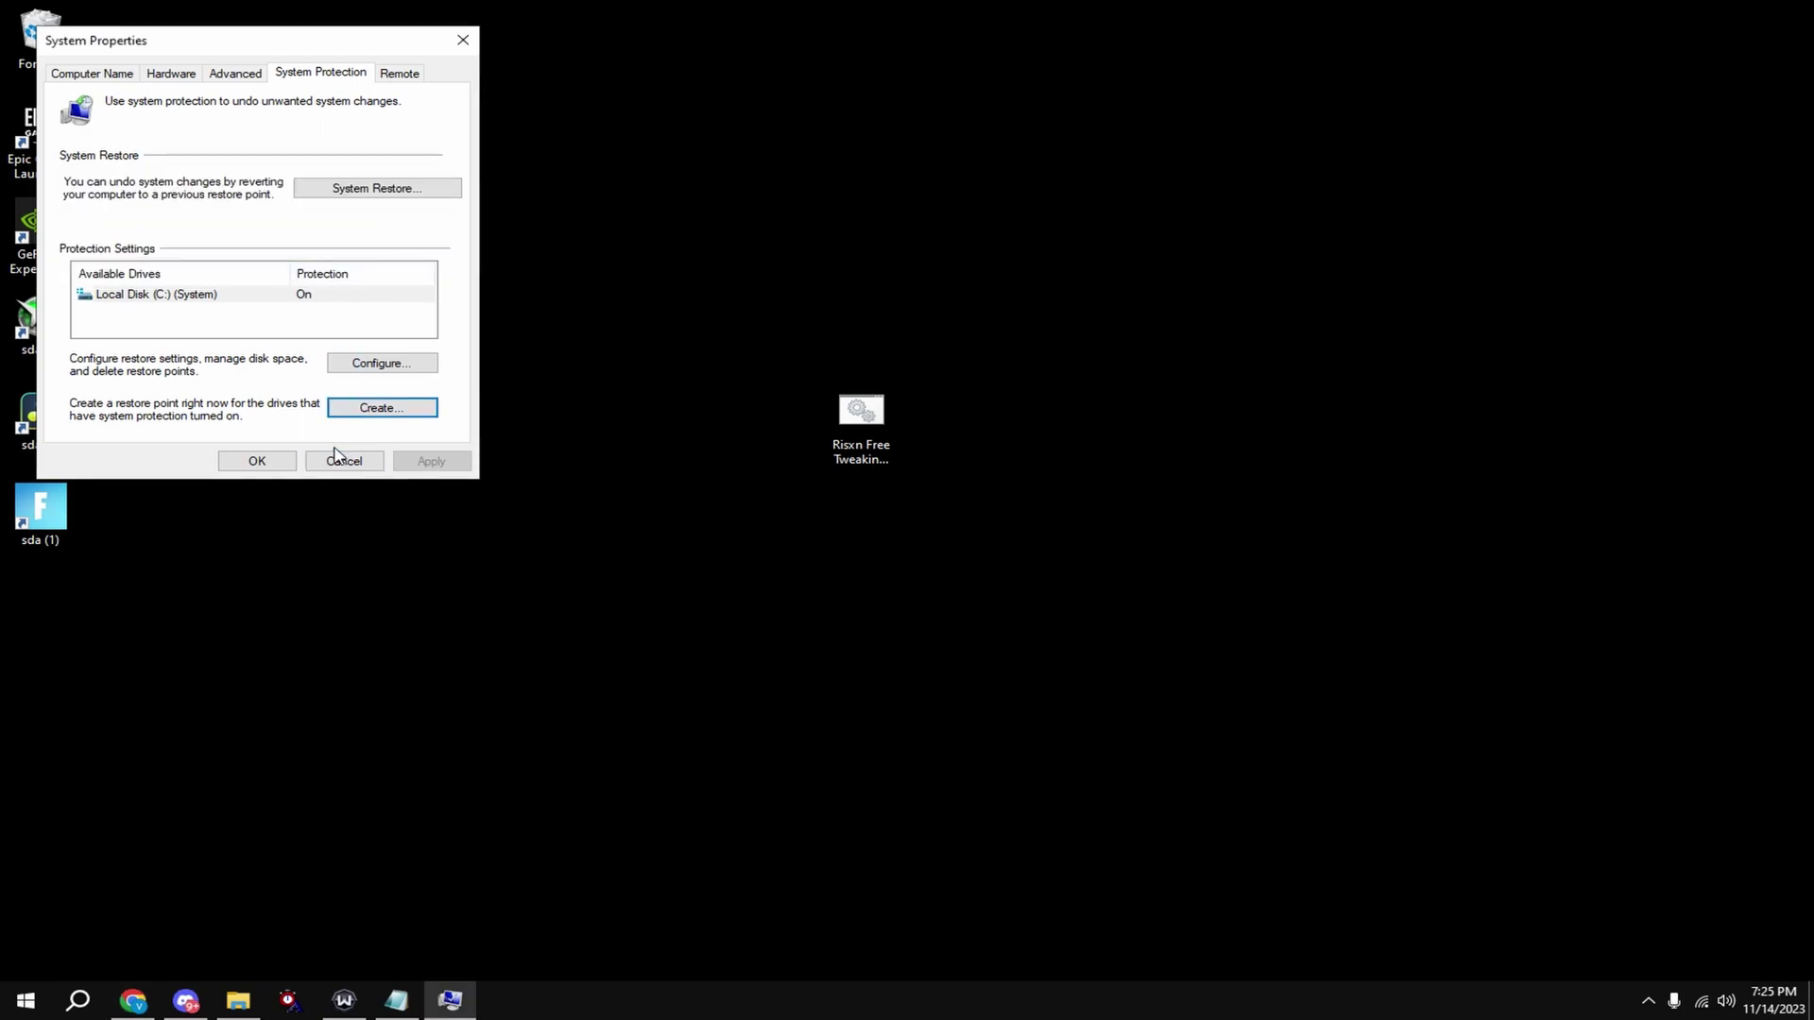
pyautogui.click(259, 461)
pyautogui.hotkey('alt', 'z')
pyautogui.click(908, 241)
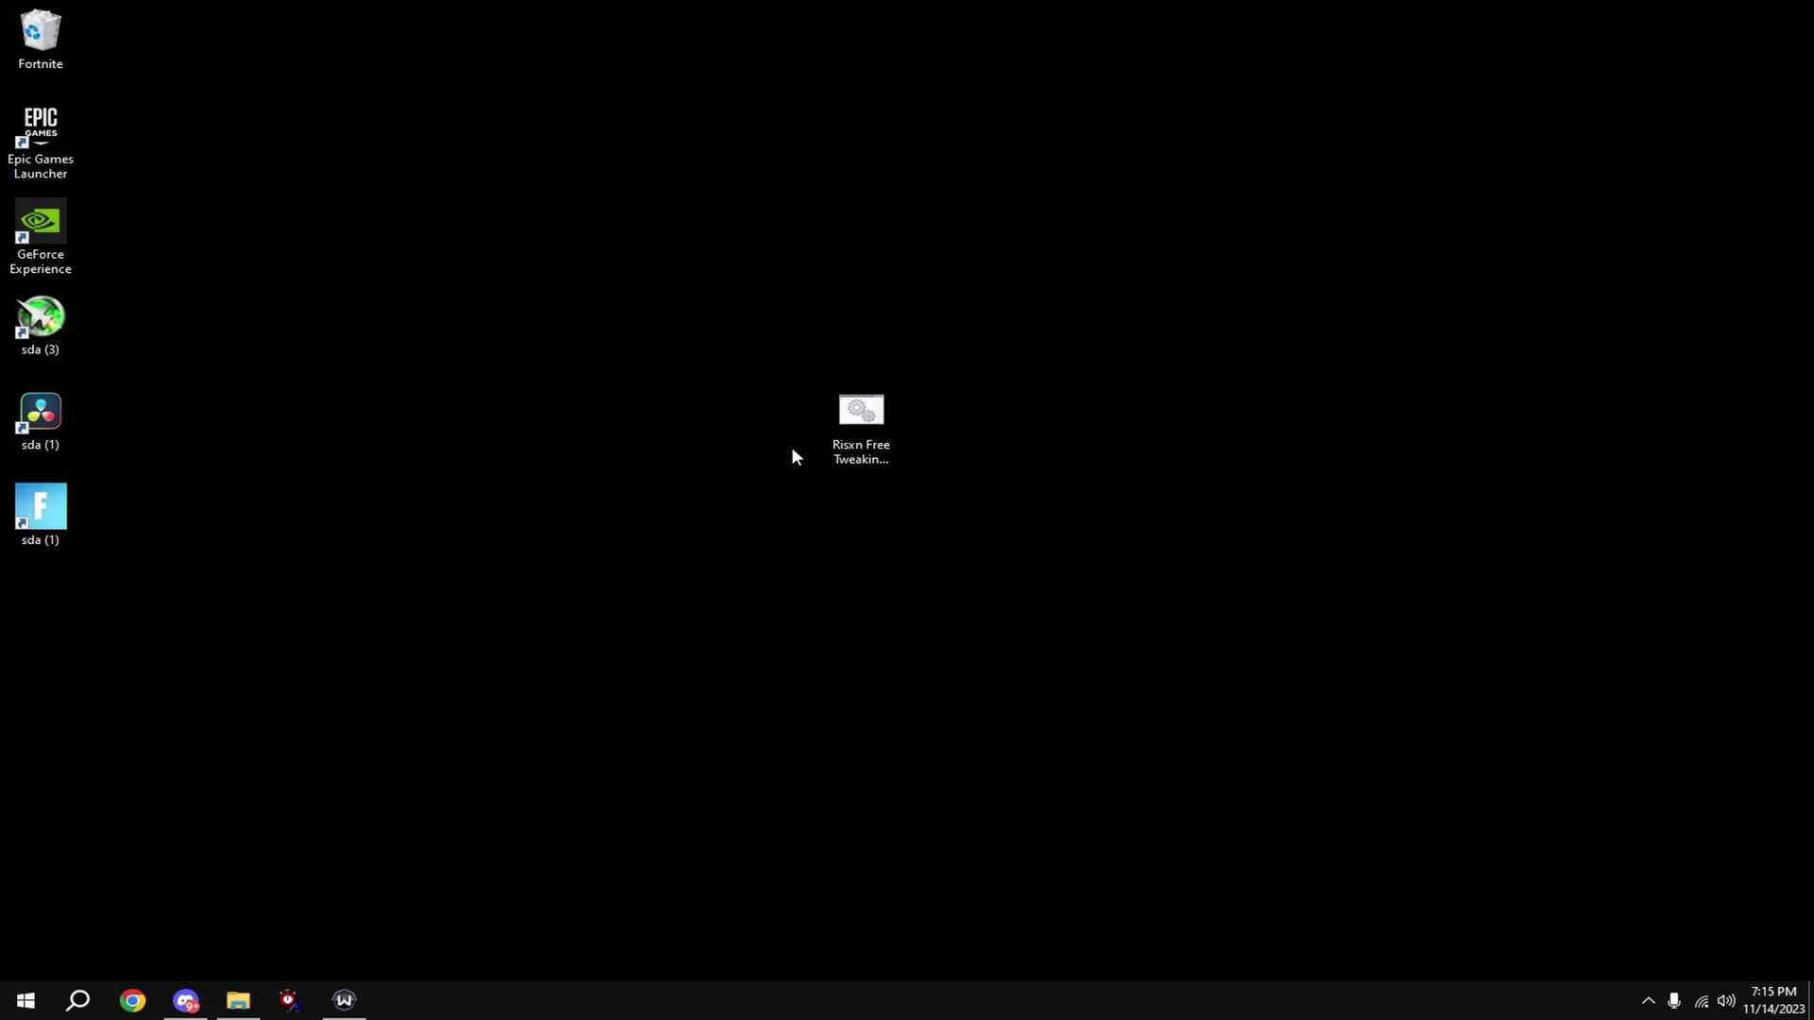
# Step: Run the panel script as administrator maximized and apply the Priority tweak (K)
pyautogui.rightClick(852, 427)
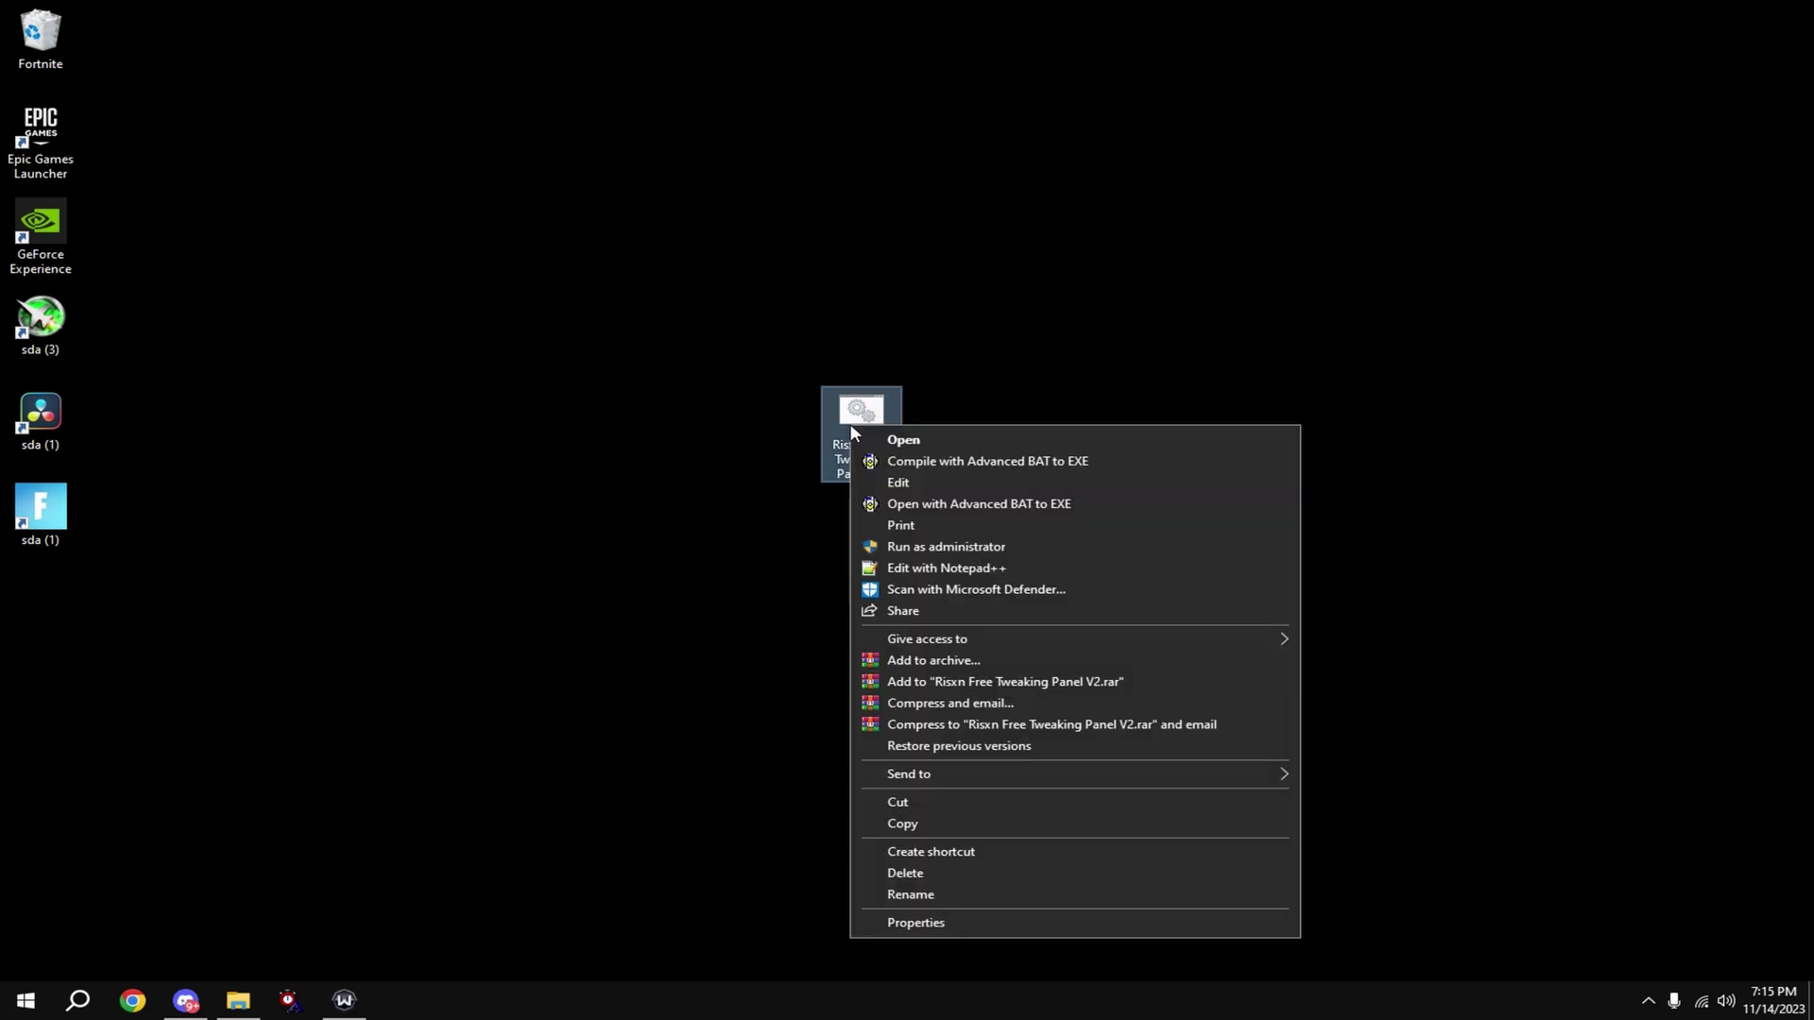
pyautogui.click(970, 552)
pyautogui.doubleClick(494, 126)
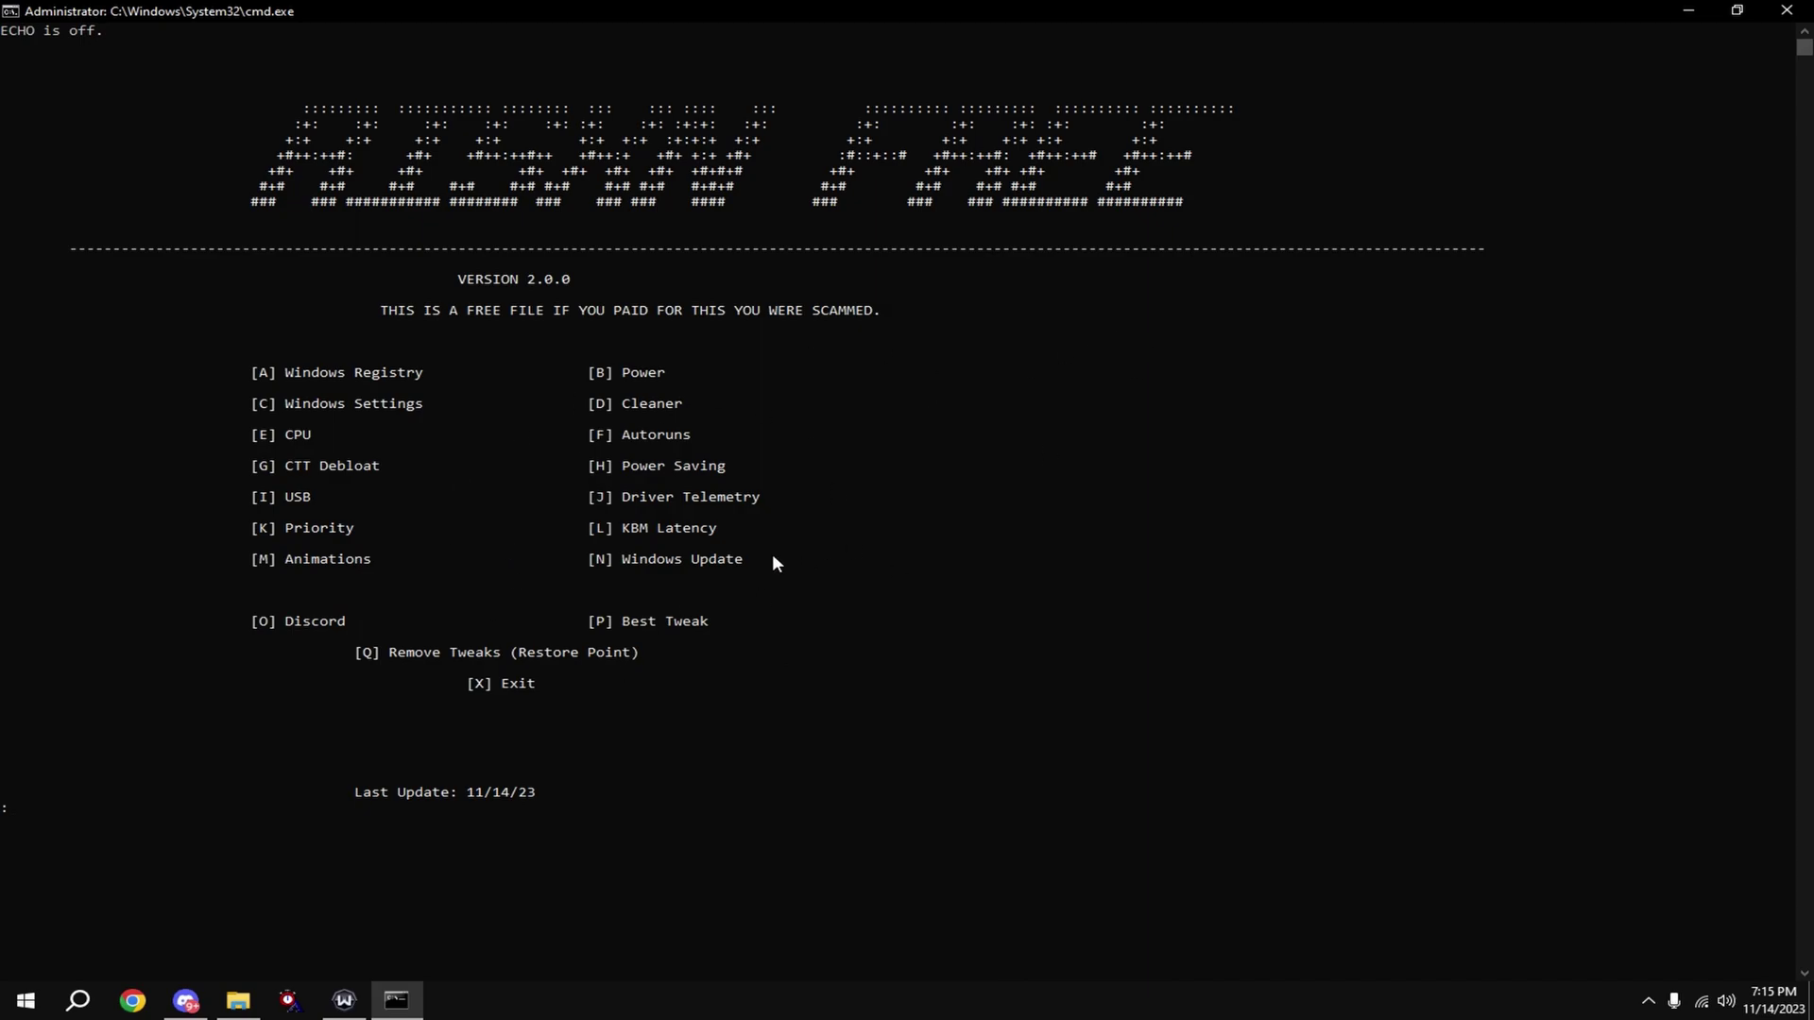
pyautogui.write('k')
pyautogui.press('Return')
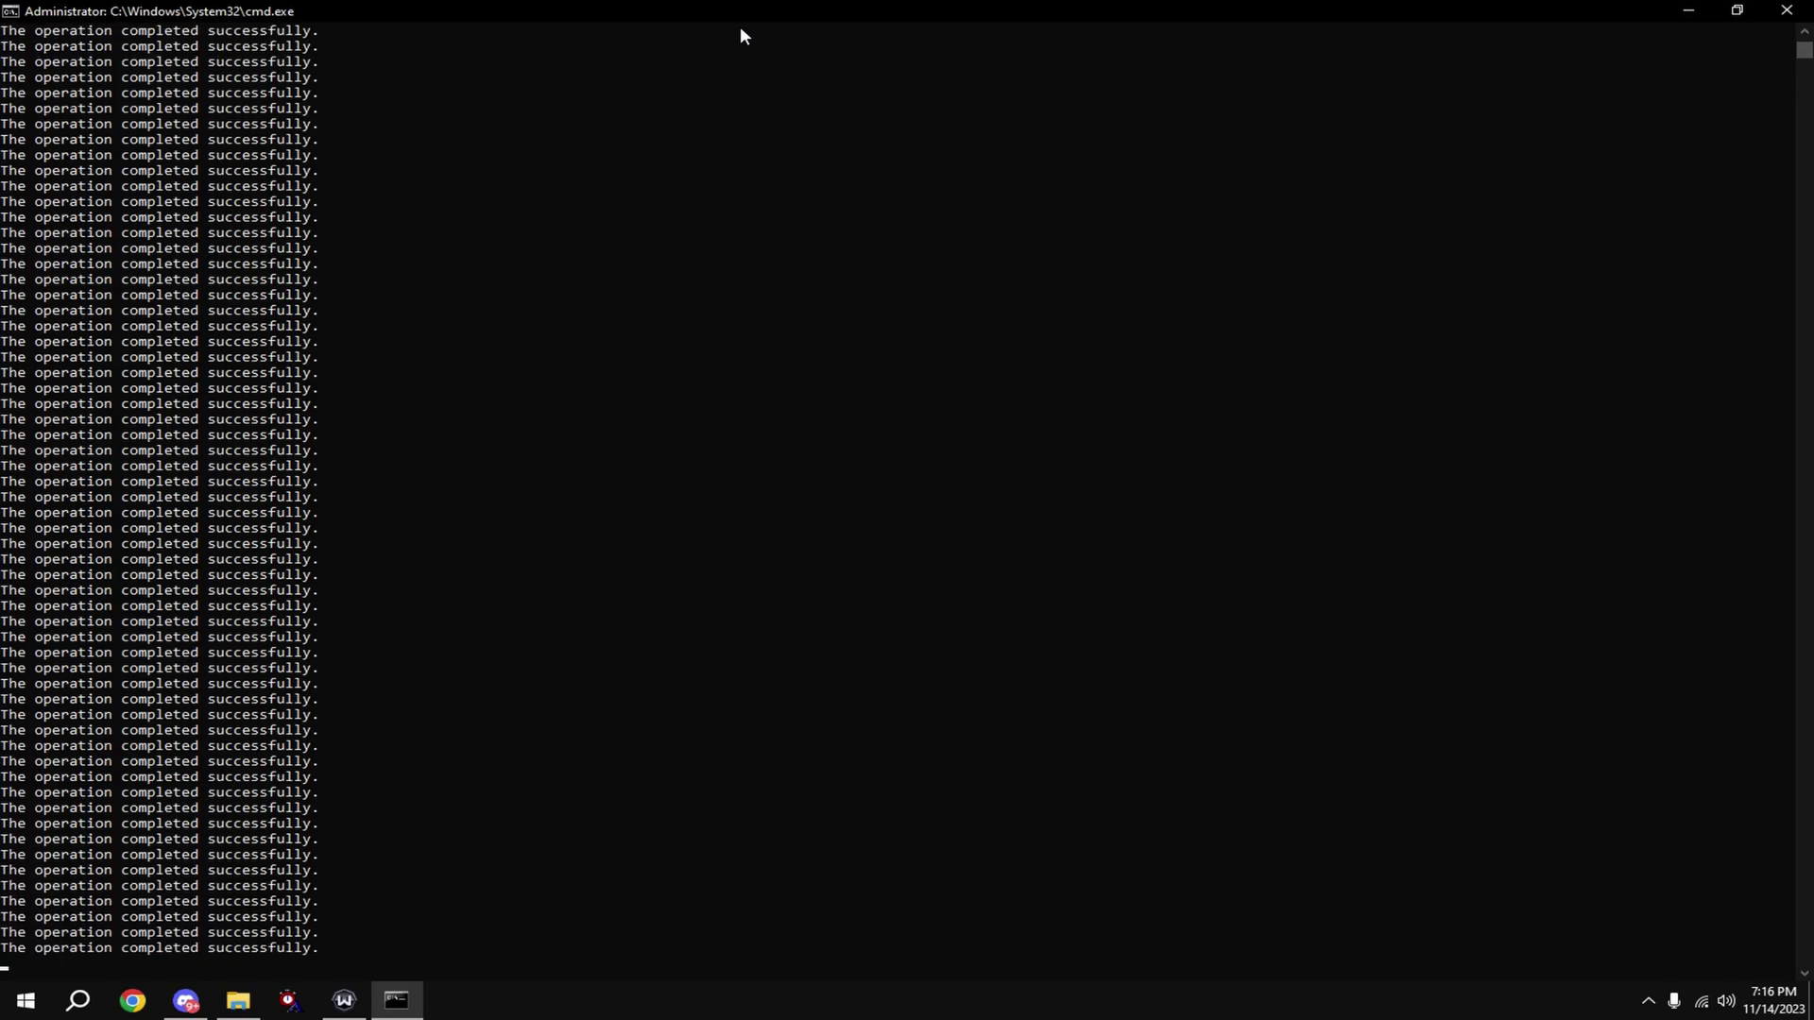
pyautogui.press('Return')
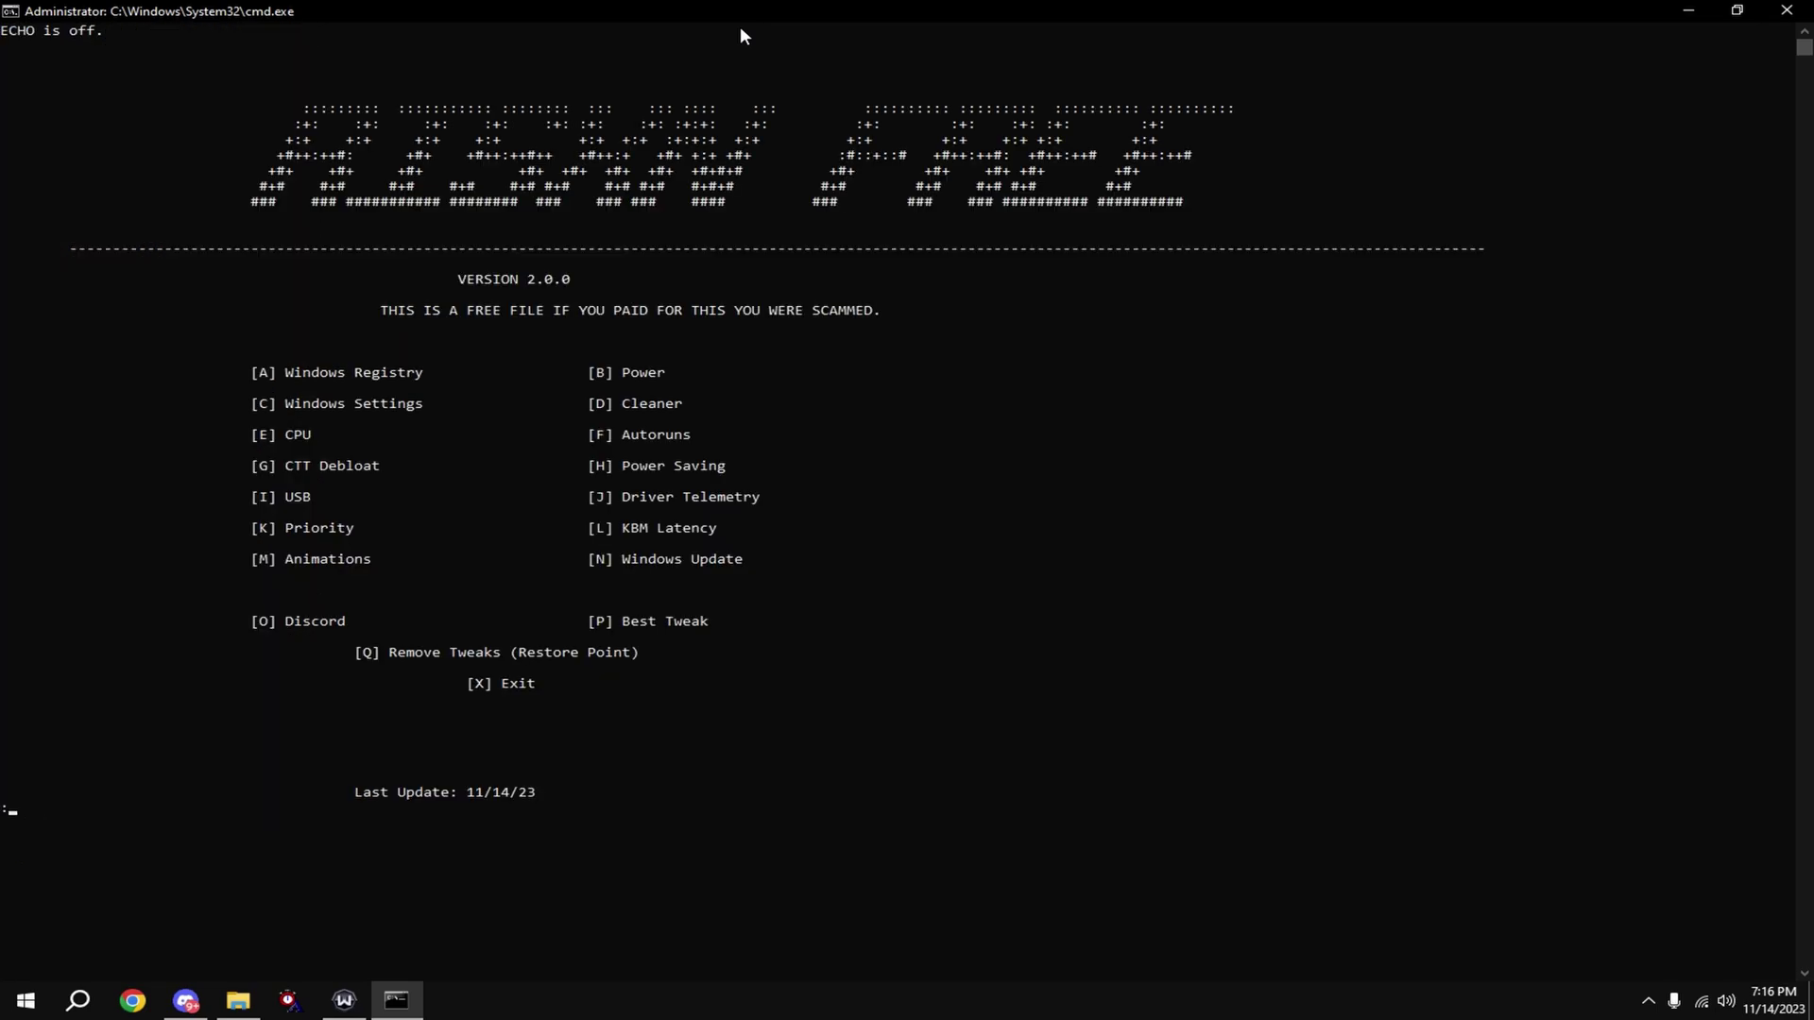
pyautogui.write('b')
# Step: Apply the Power tweak (B), confirm Ultimate Performance is active in Power Options, and close it
pyautogui.press('Return')
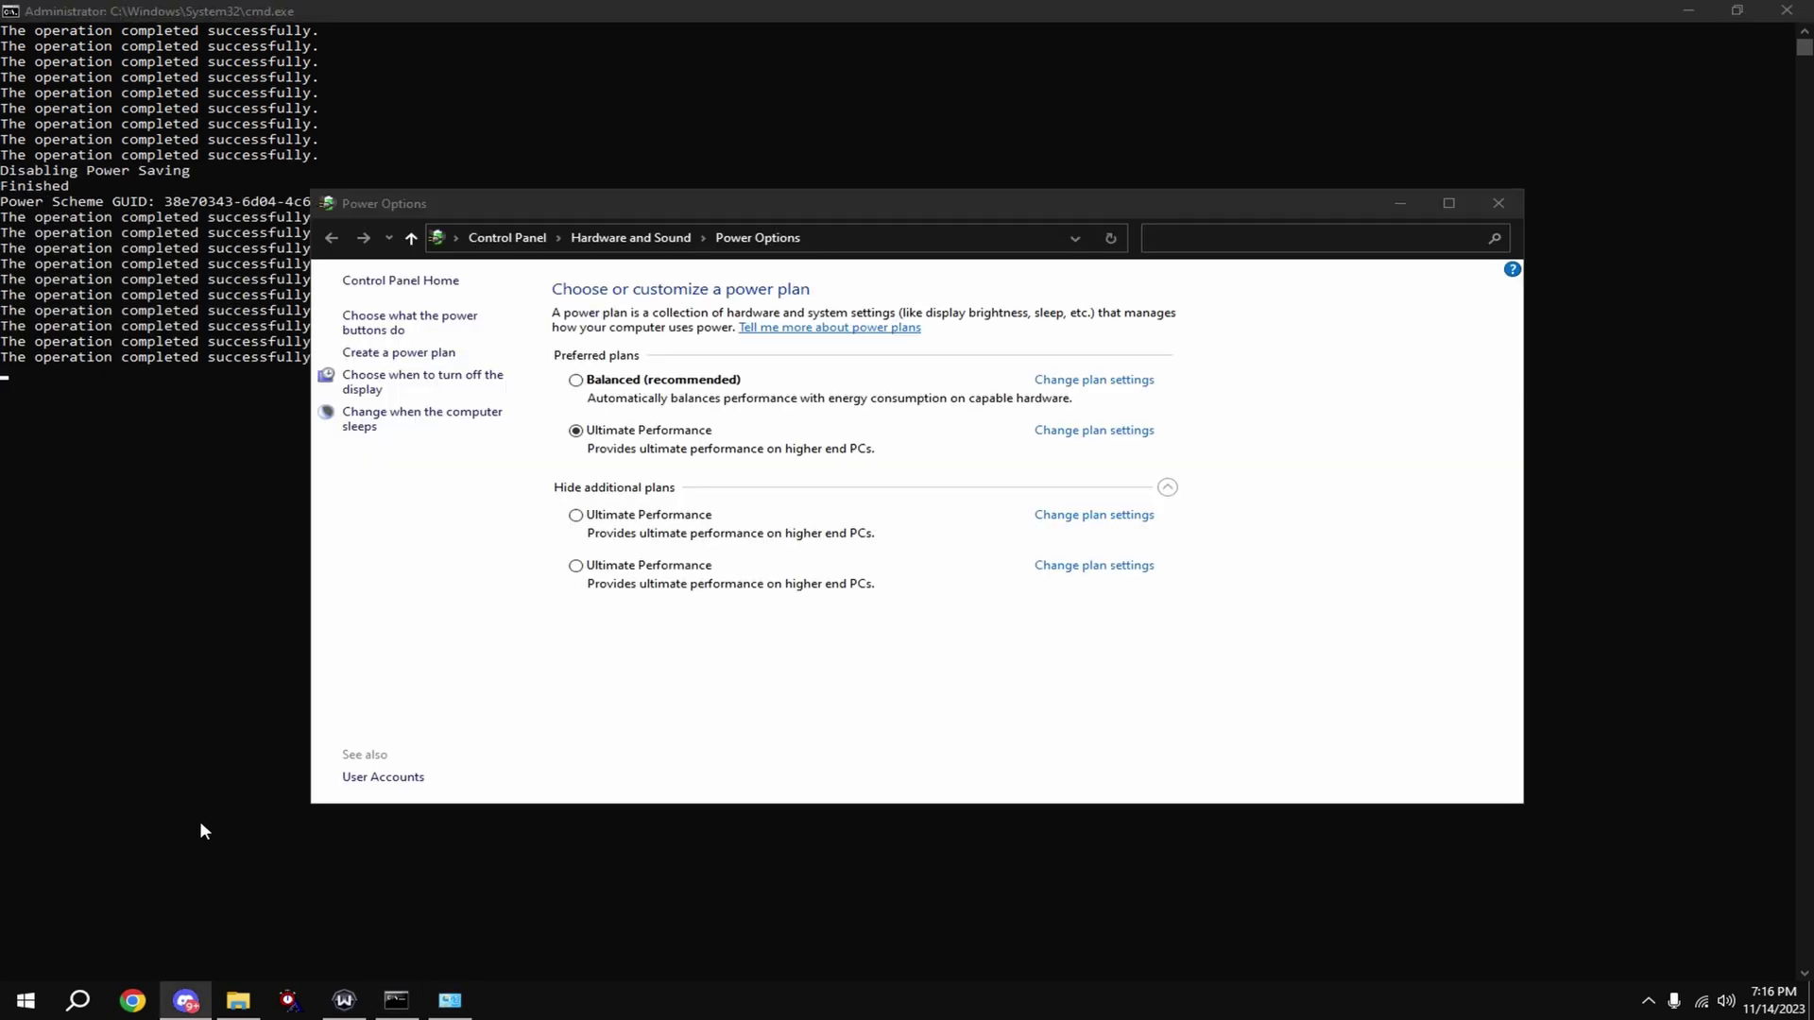
pyautogui.click(630, 649)
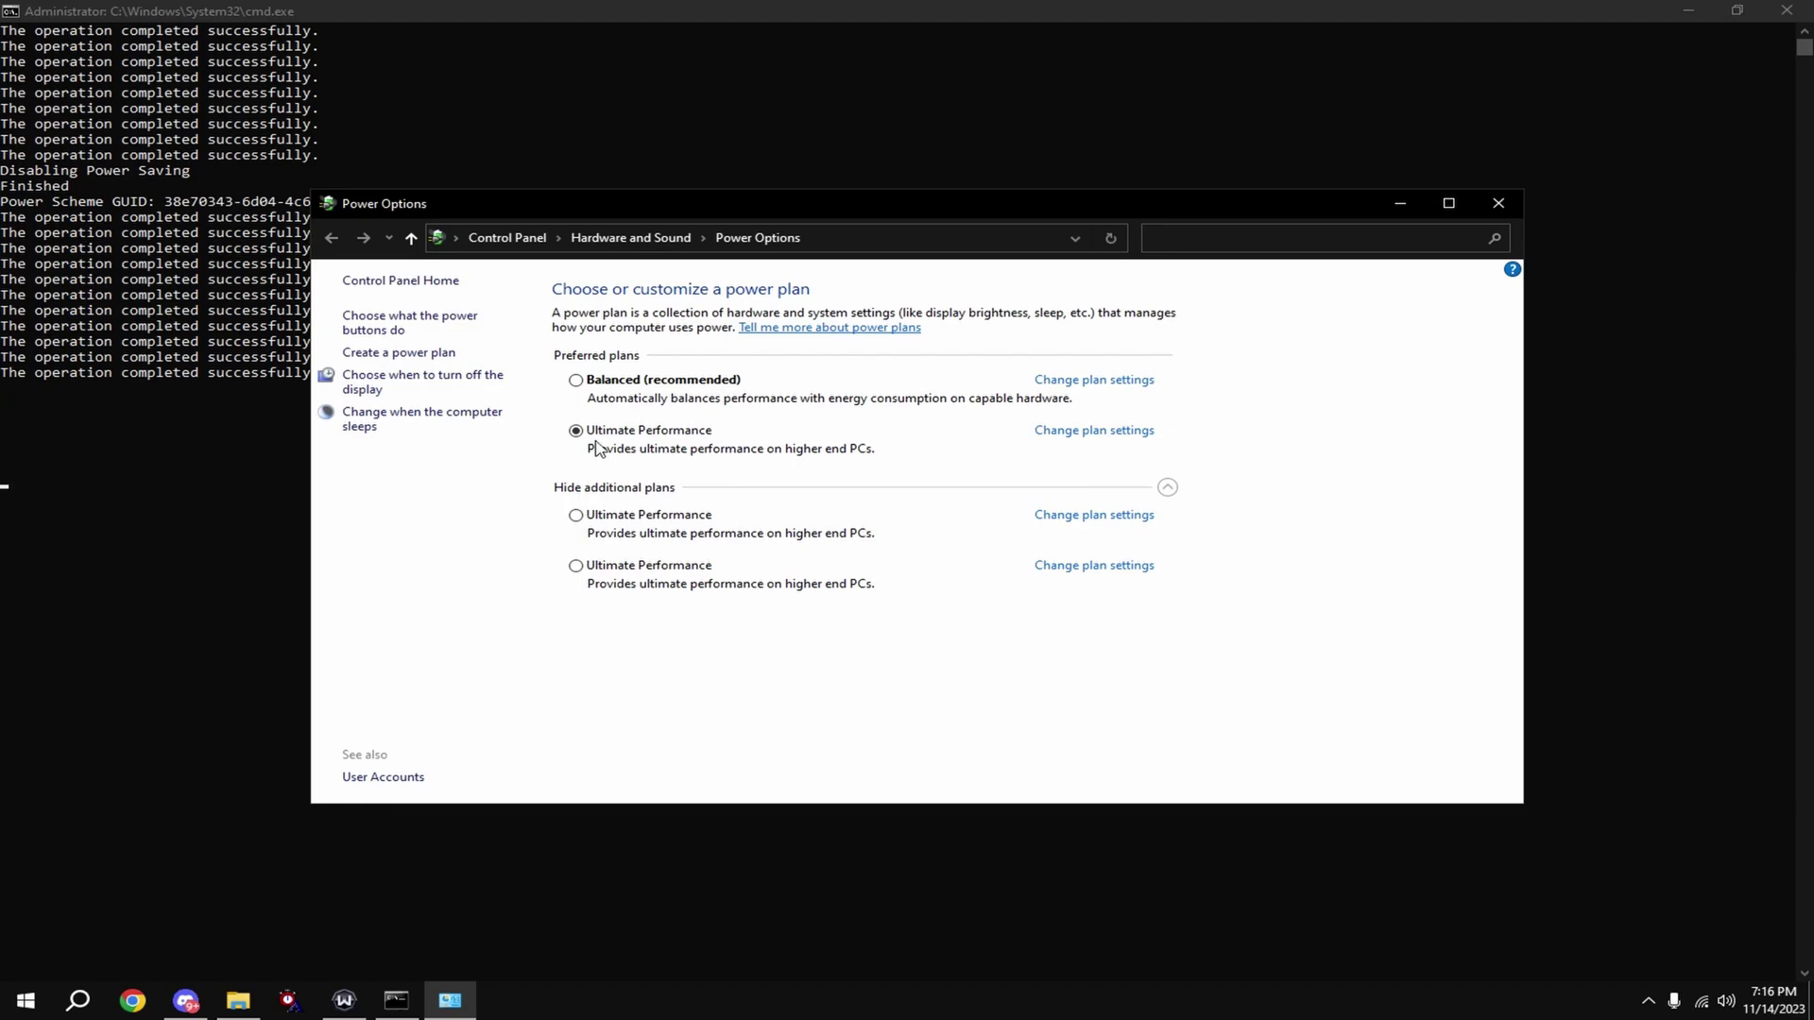
pyautogui.click(1498, 203)
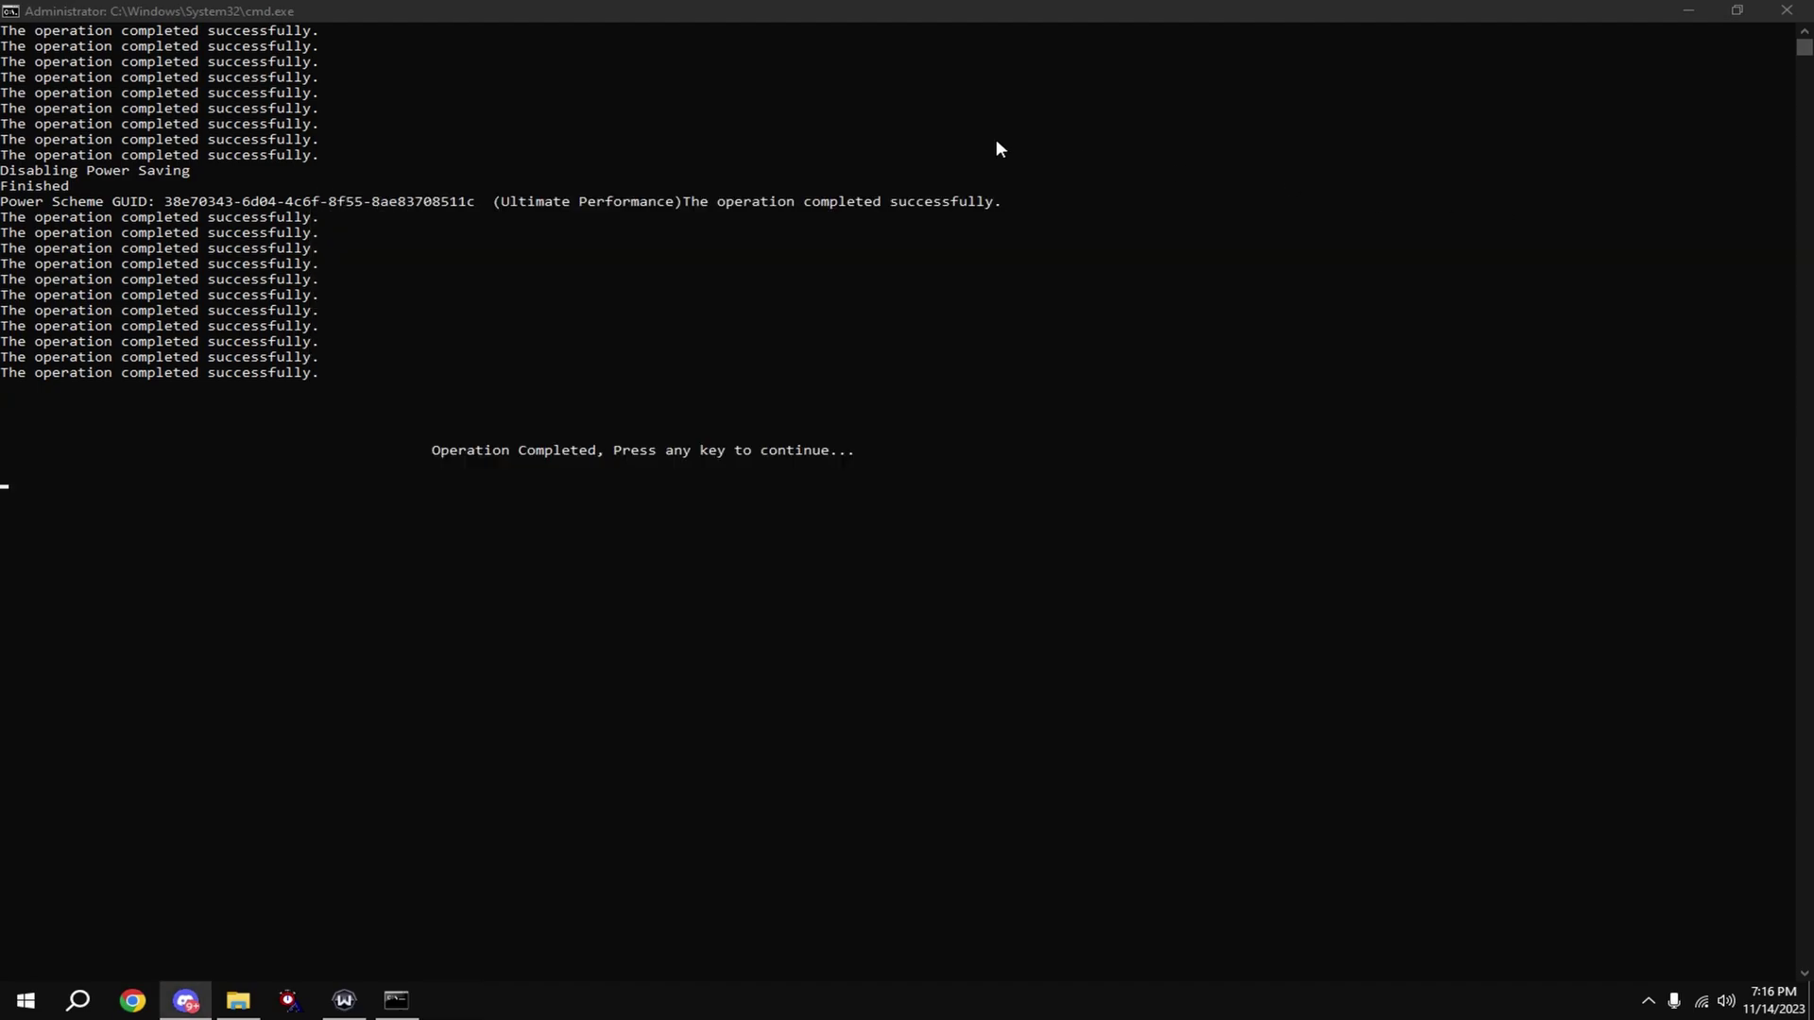
pyautogui.click(1077, 518)
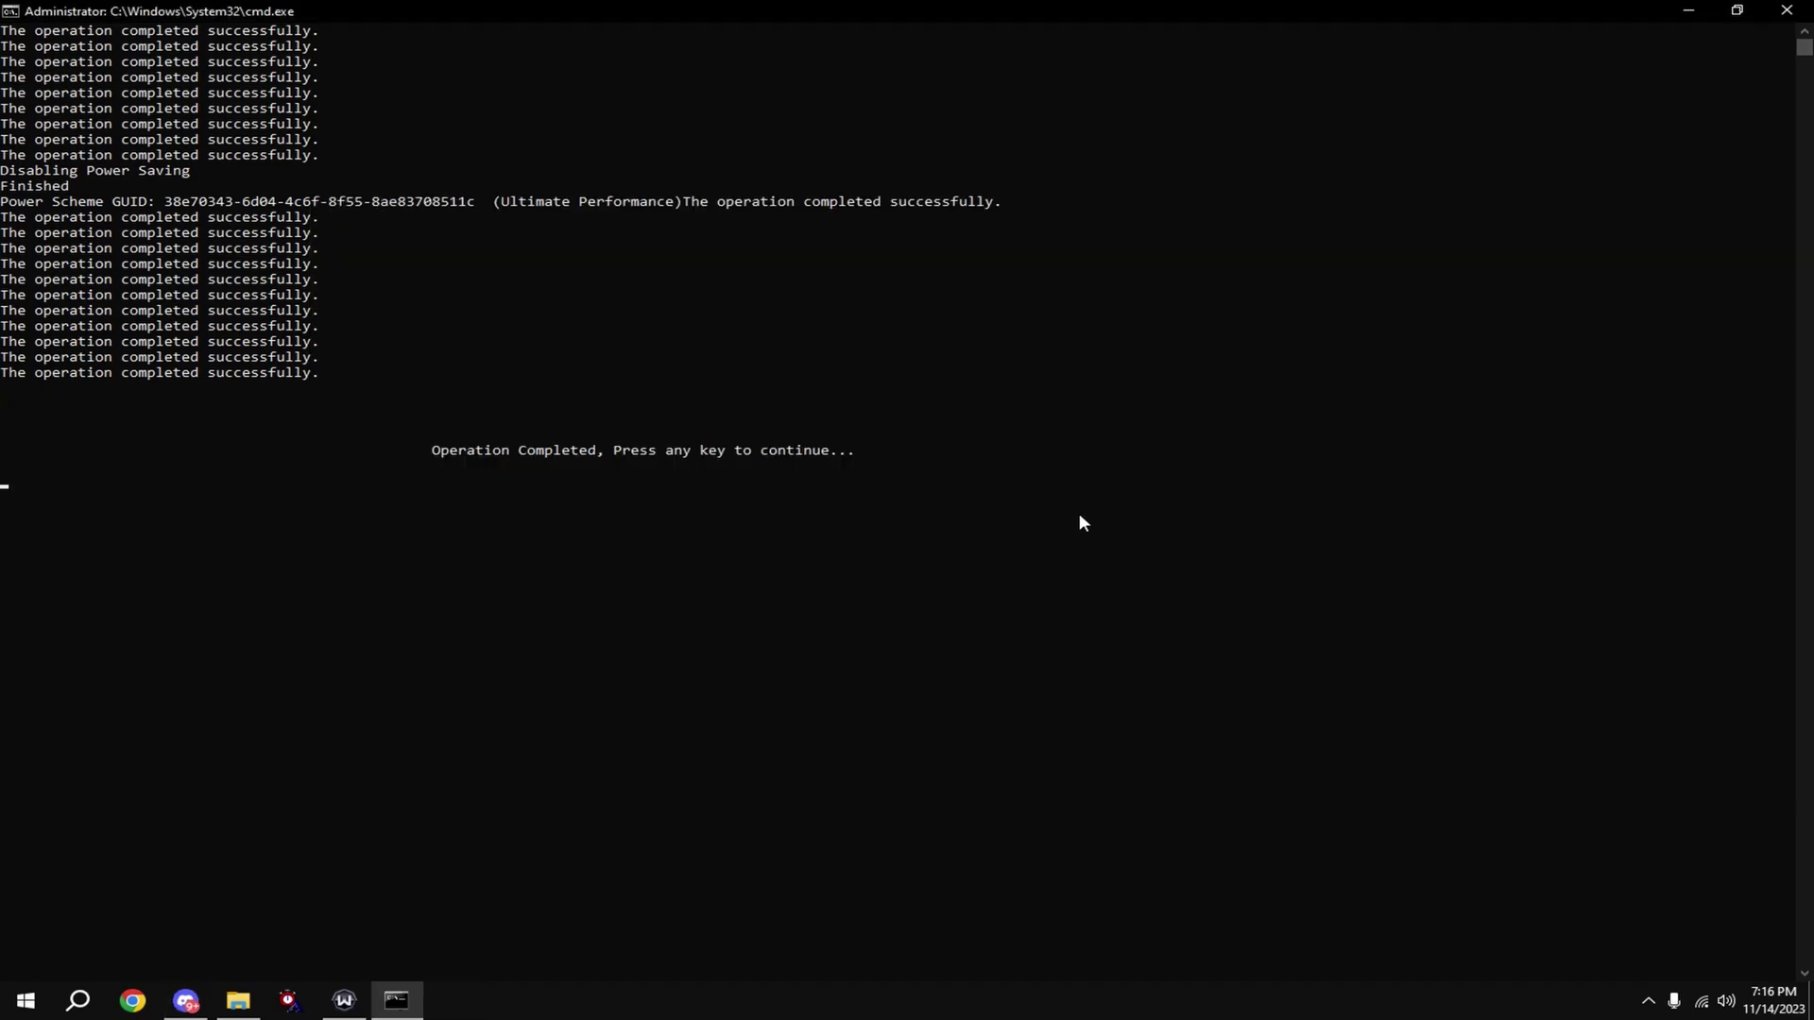
pyautogui.press('Return')
pyautogui.write('c')
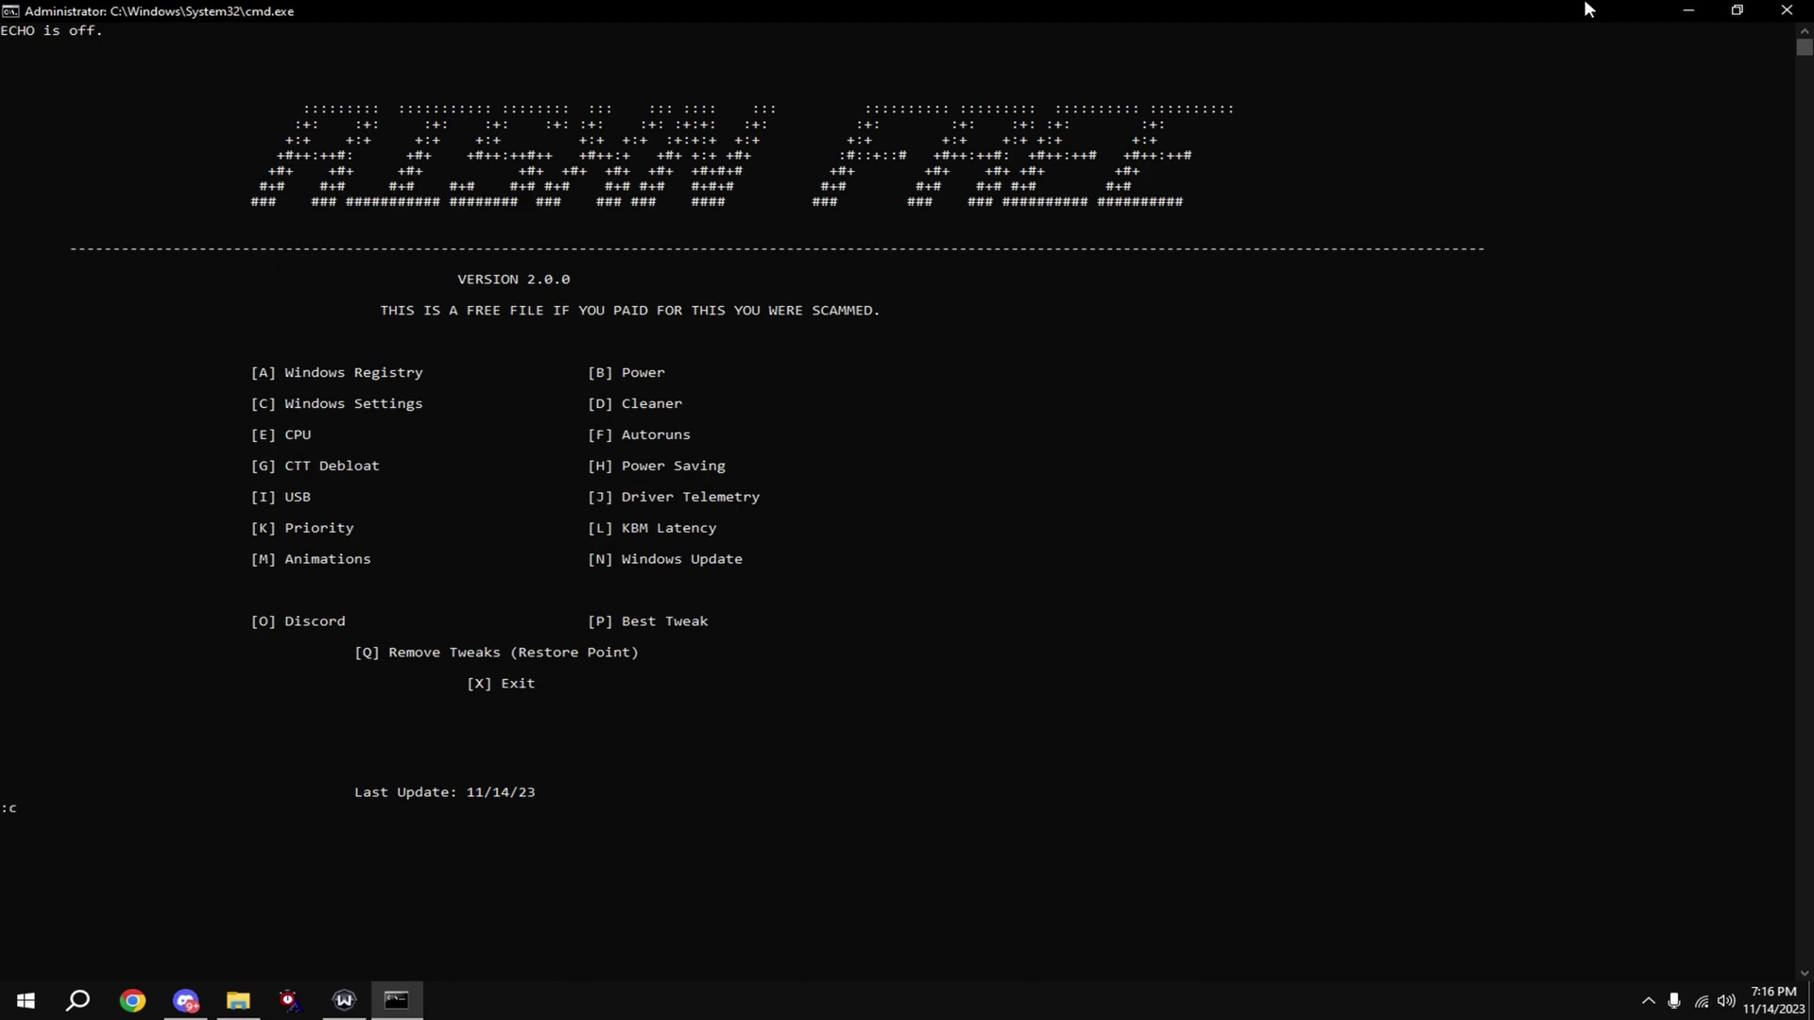
# Step: Apply the Windows Settings tweaks (C), then run the Cleaner (D) deleting temp, prefetch and log files
pyautogui.press('Return')
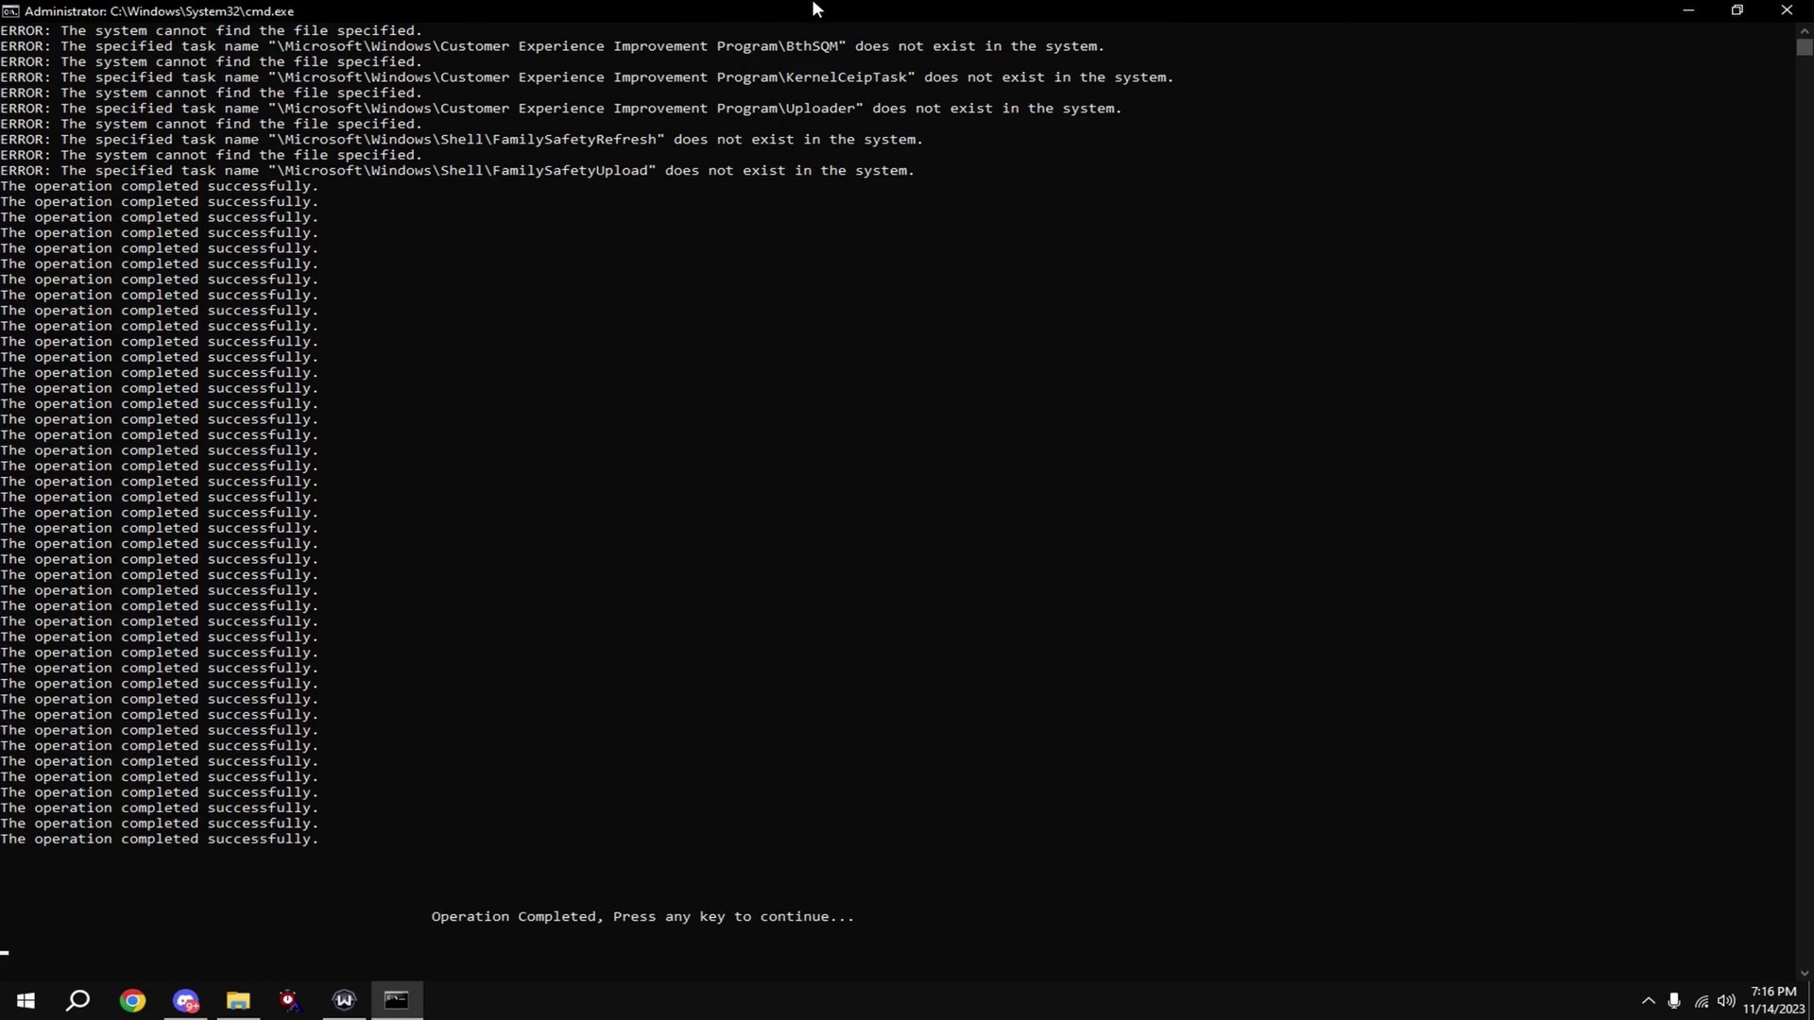
pyautogui.press('Return')
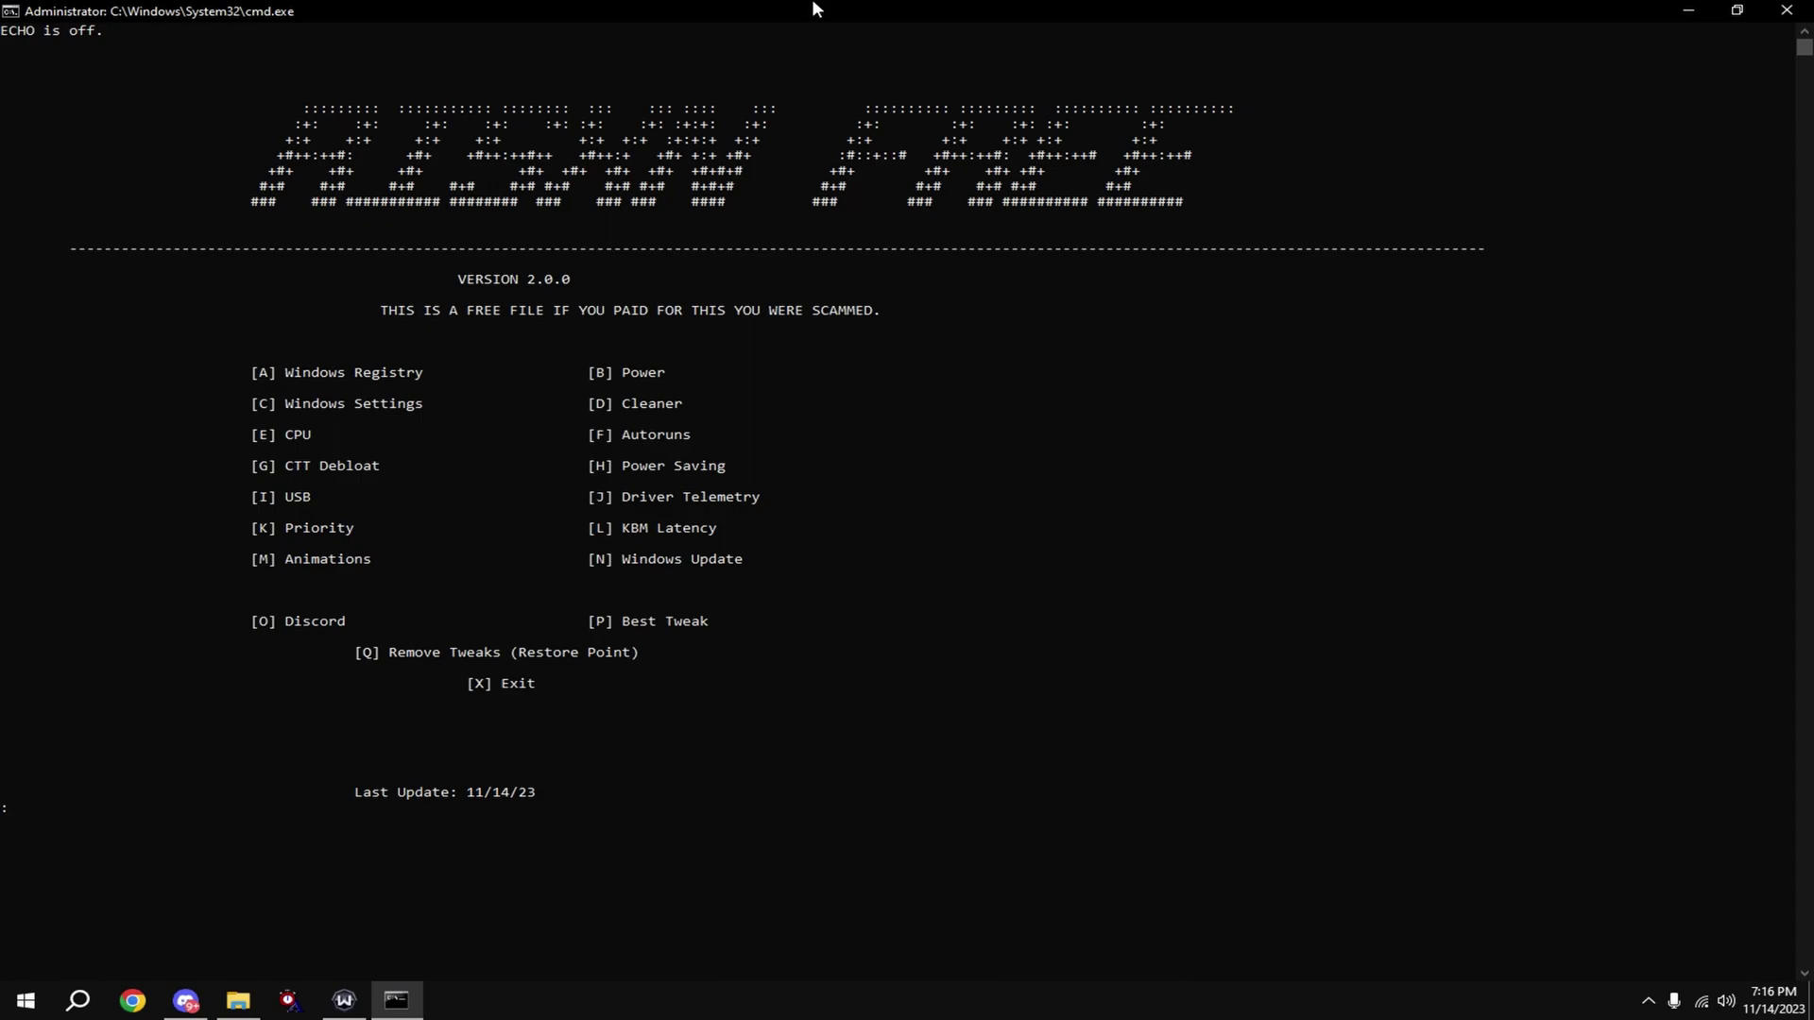
pyautogui.write('d')
pyautogui.press('Return')
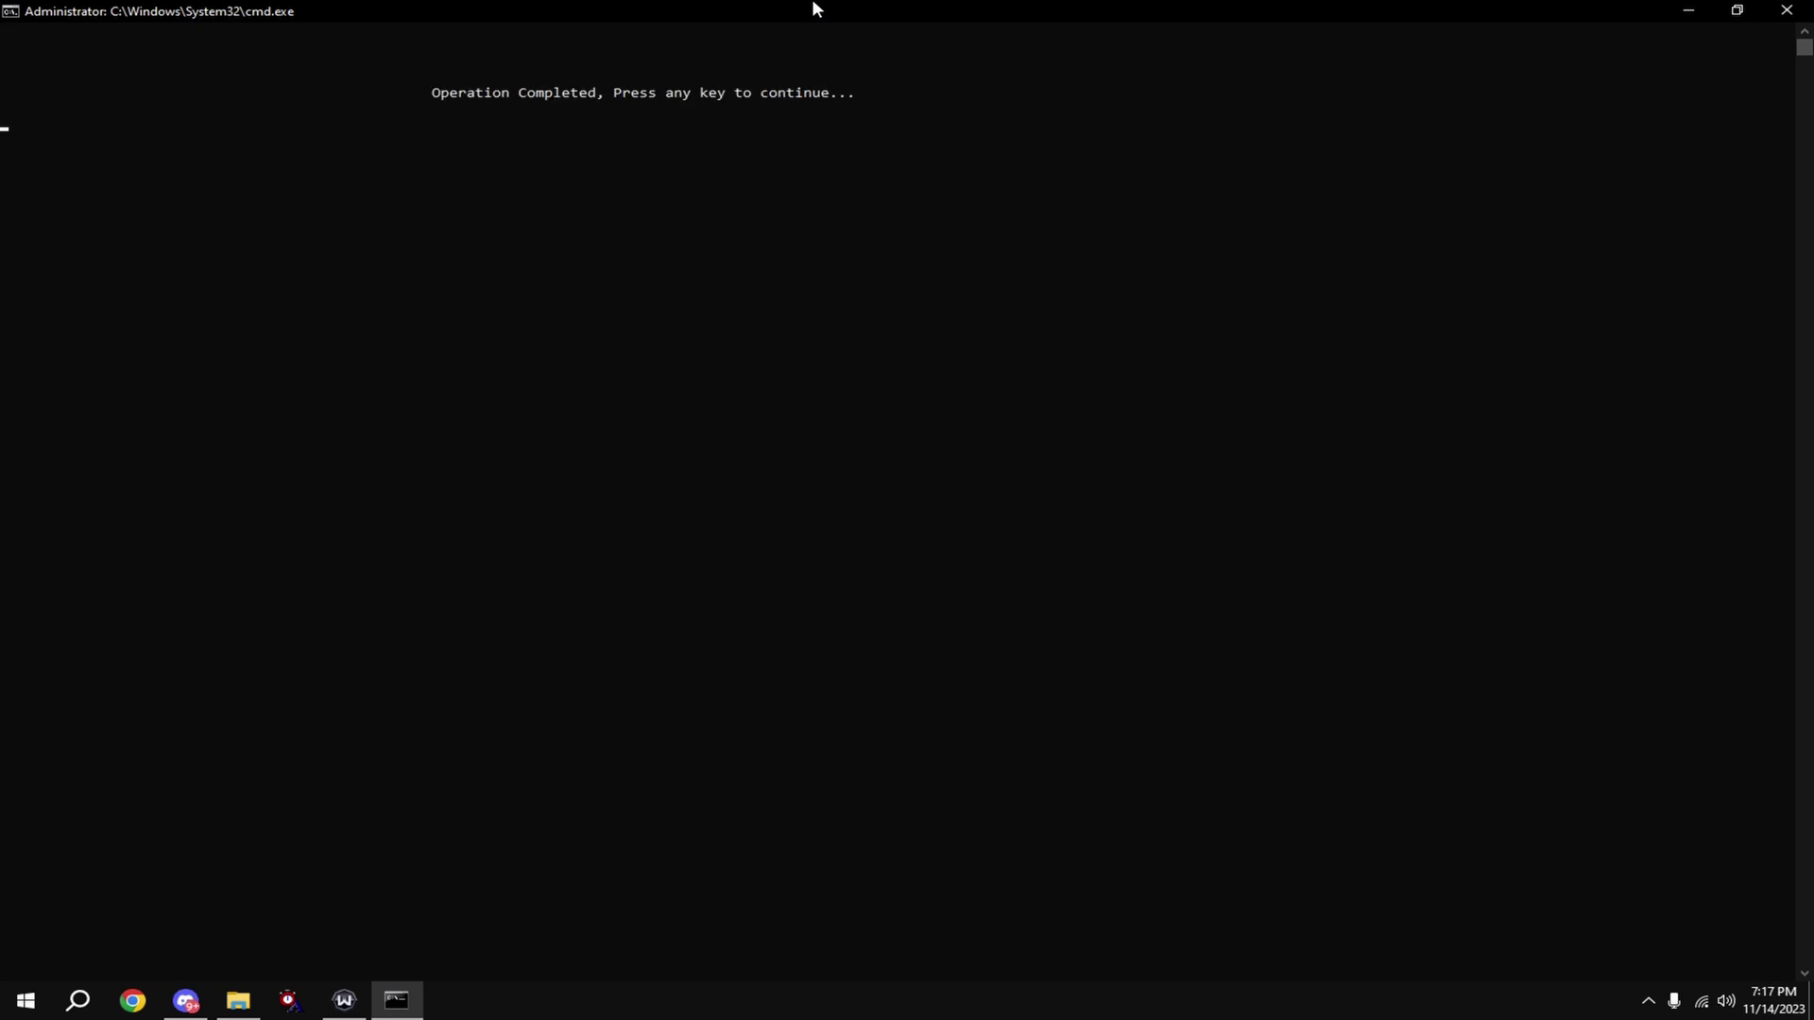
pyautogui.press('Return')
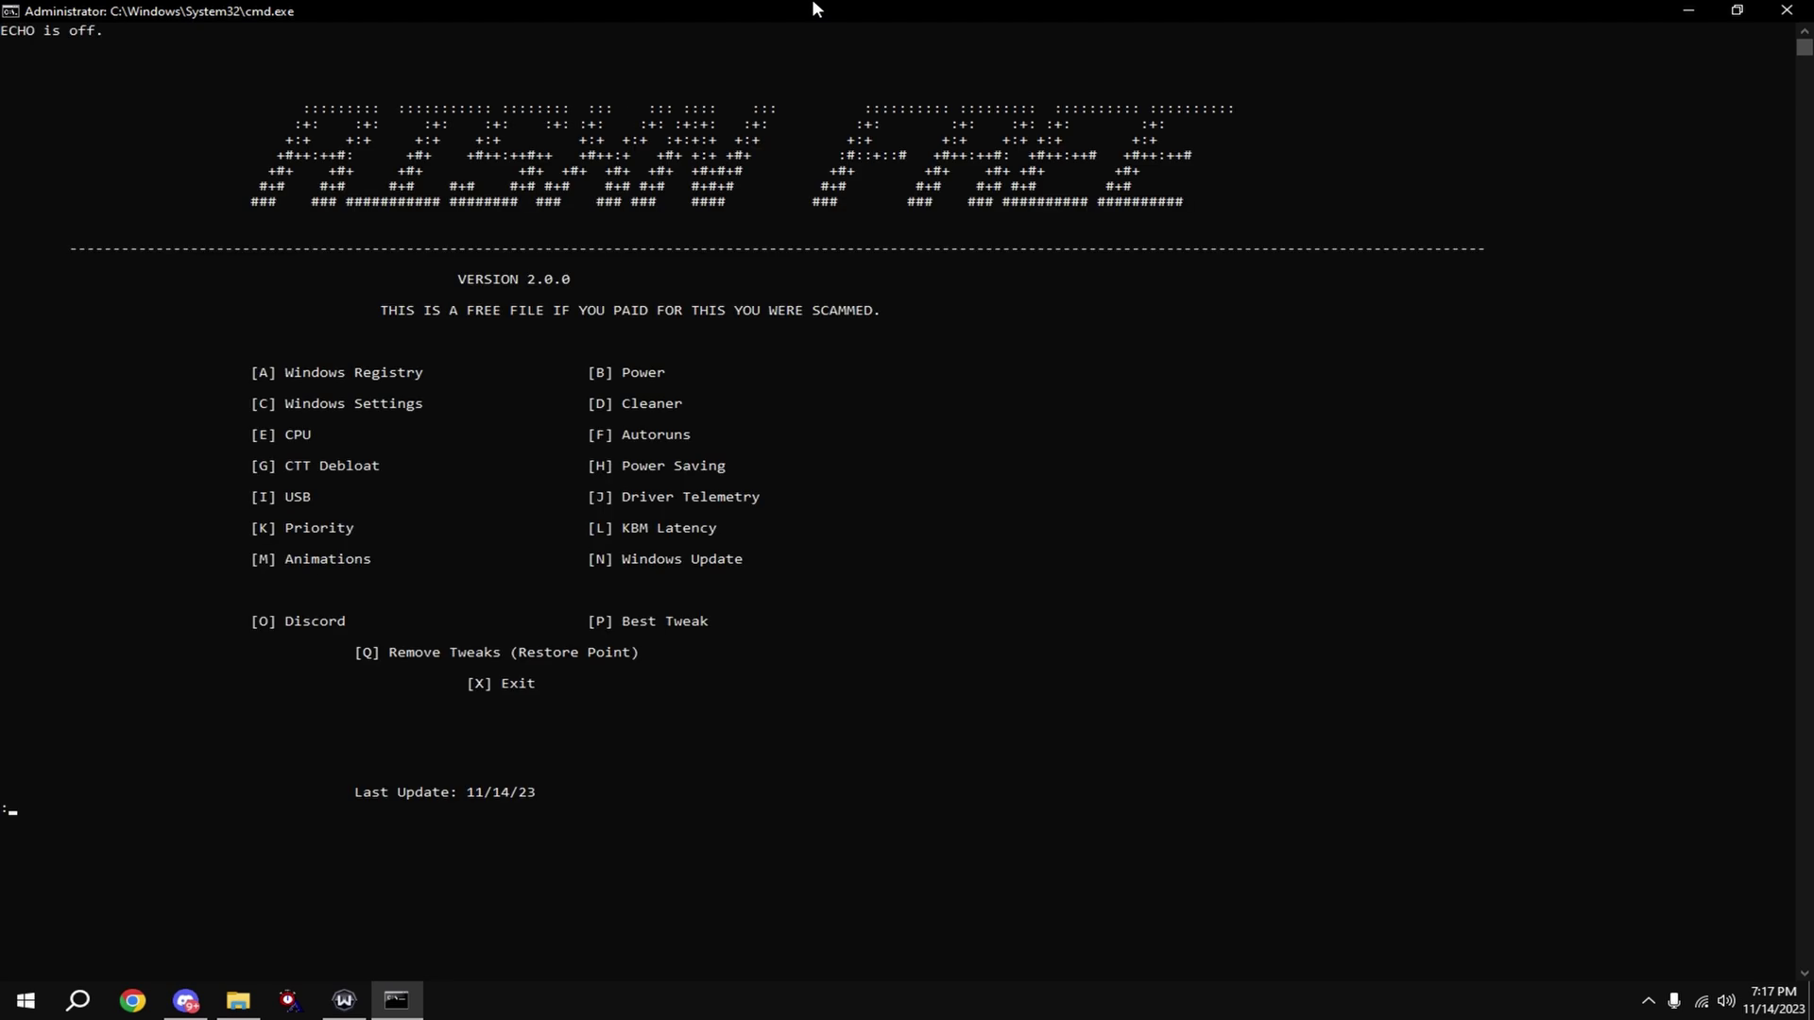
pyautogui.write('a')
# Step: Run the Windows Registry tweaks, then the Autoruns option (F) to download Autoruns
pyautogui.press('Return')
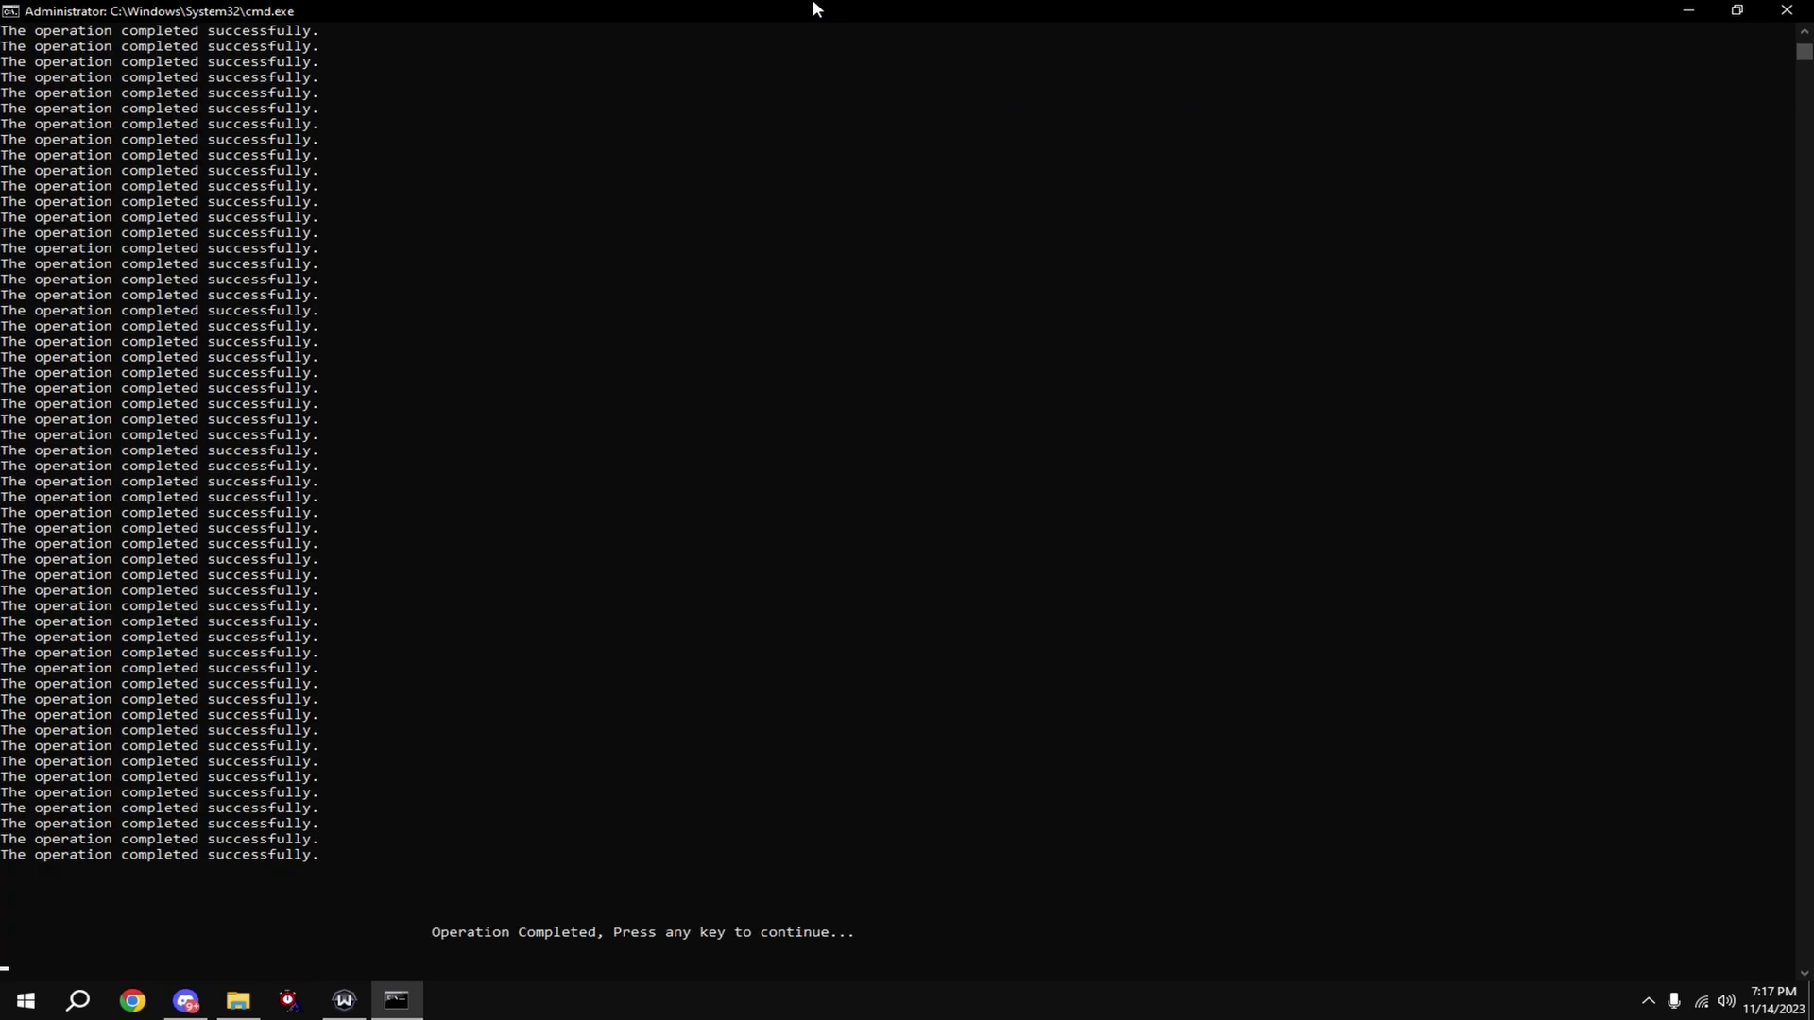
pyautogui.press('Return')
pyautogui.write('f')
pyautogui.press('Return')
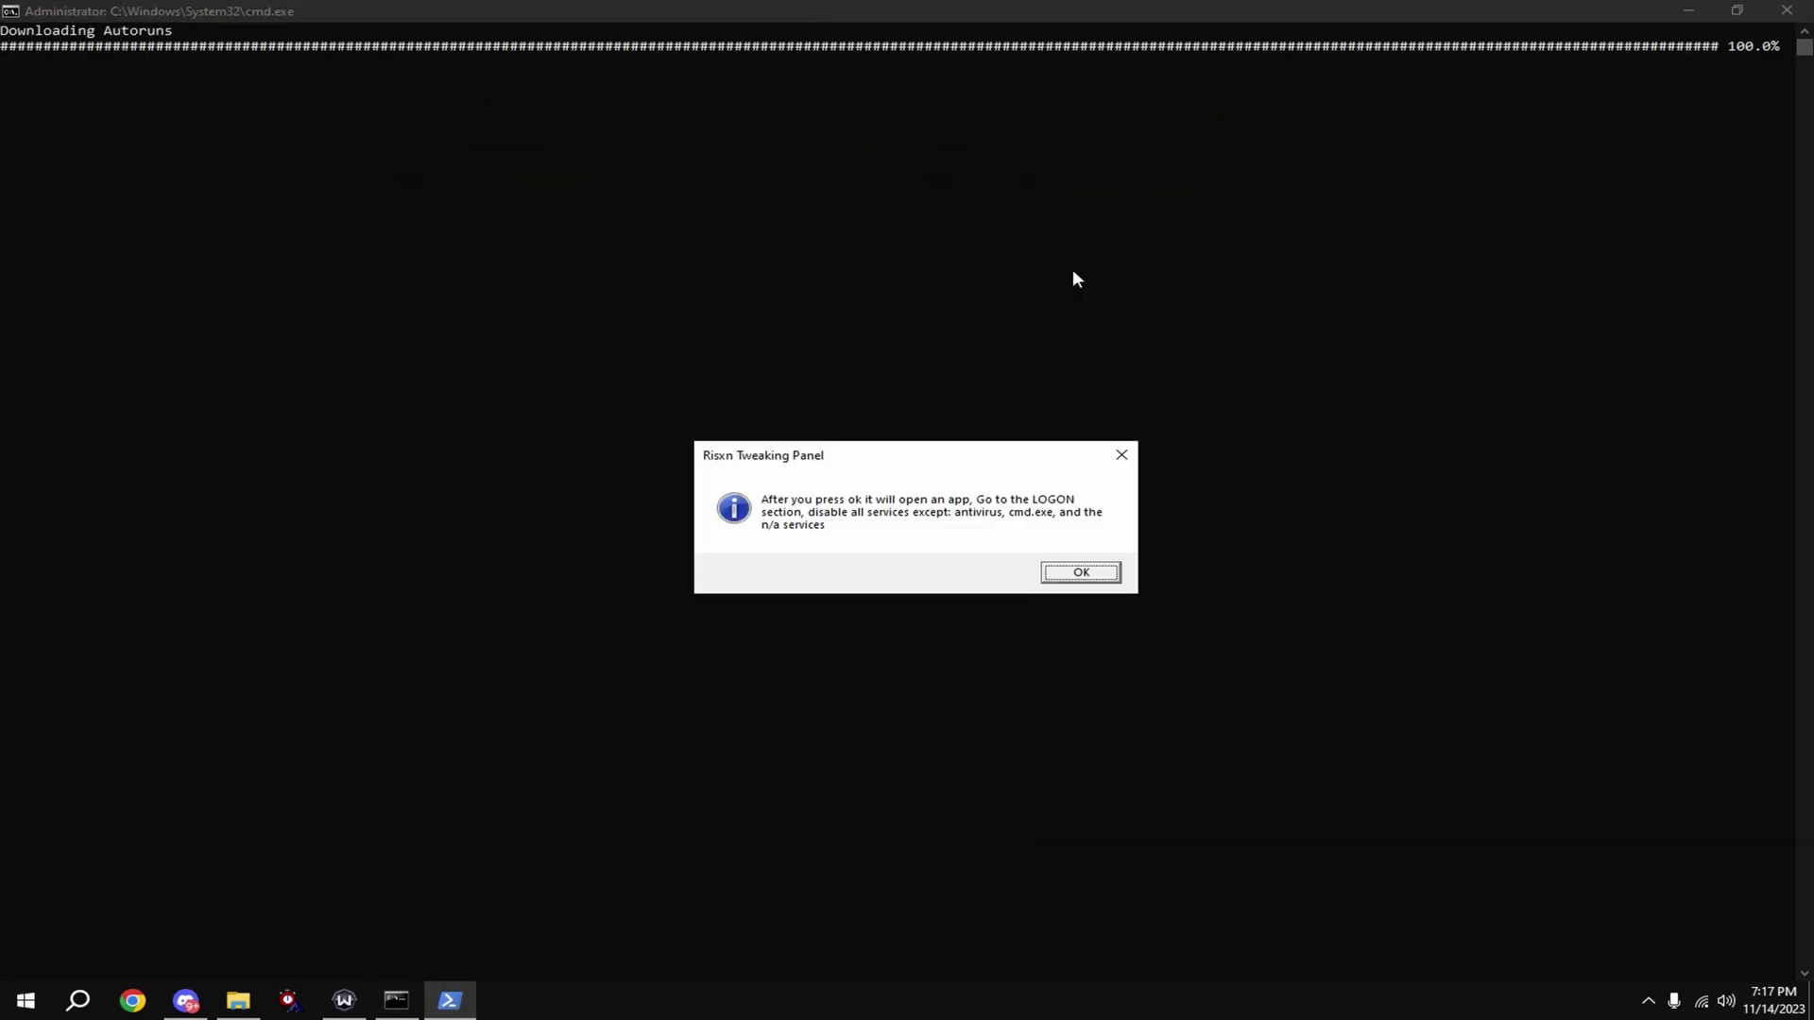
# Step: In Autoruns' Logon tab inspect LGHUB, Windscribe and XMouseButtonControl entries, then close Autoruns
pyautogui.click(1084, 572)
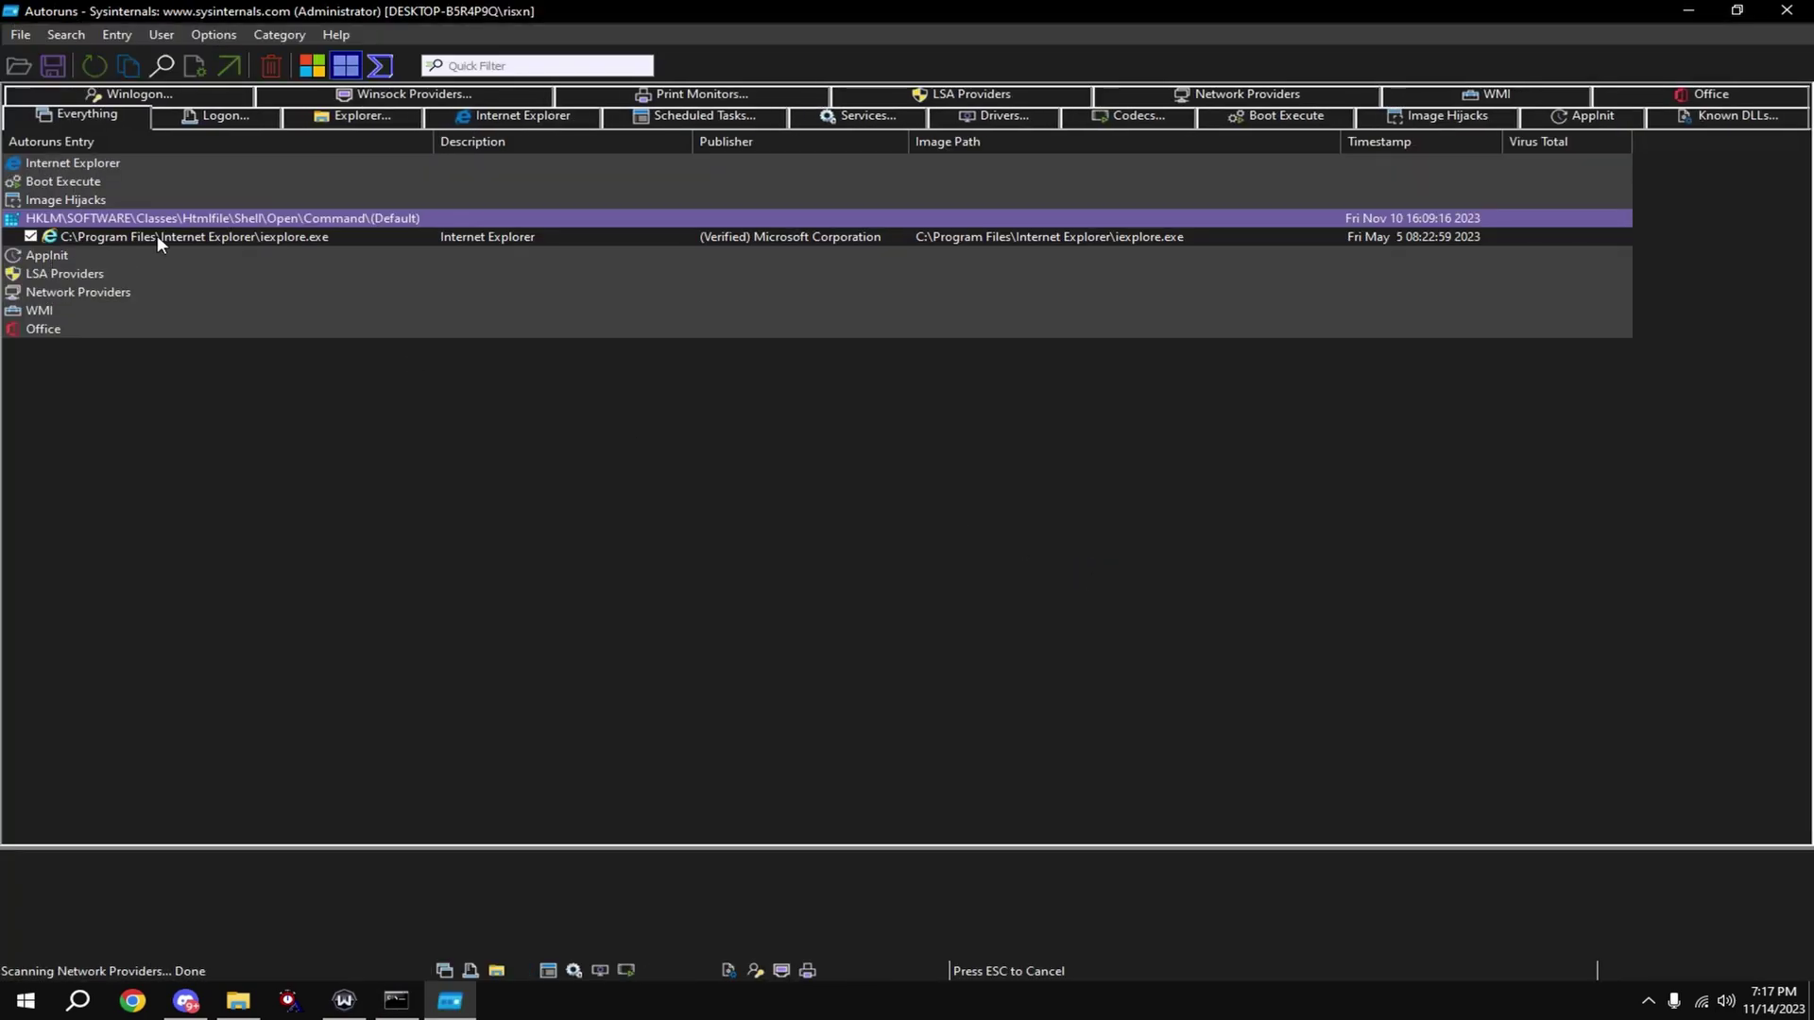
pyautogui.click(188, 120)
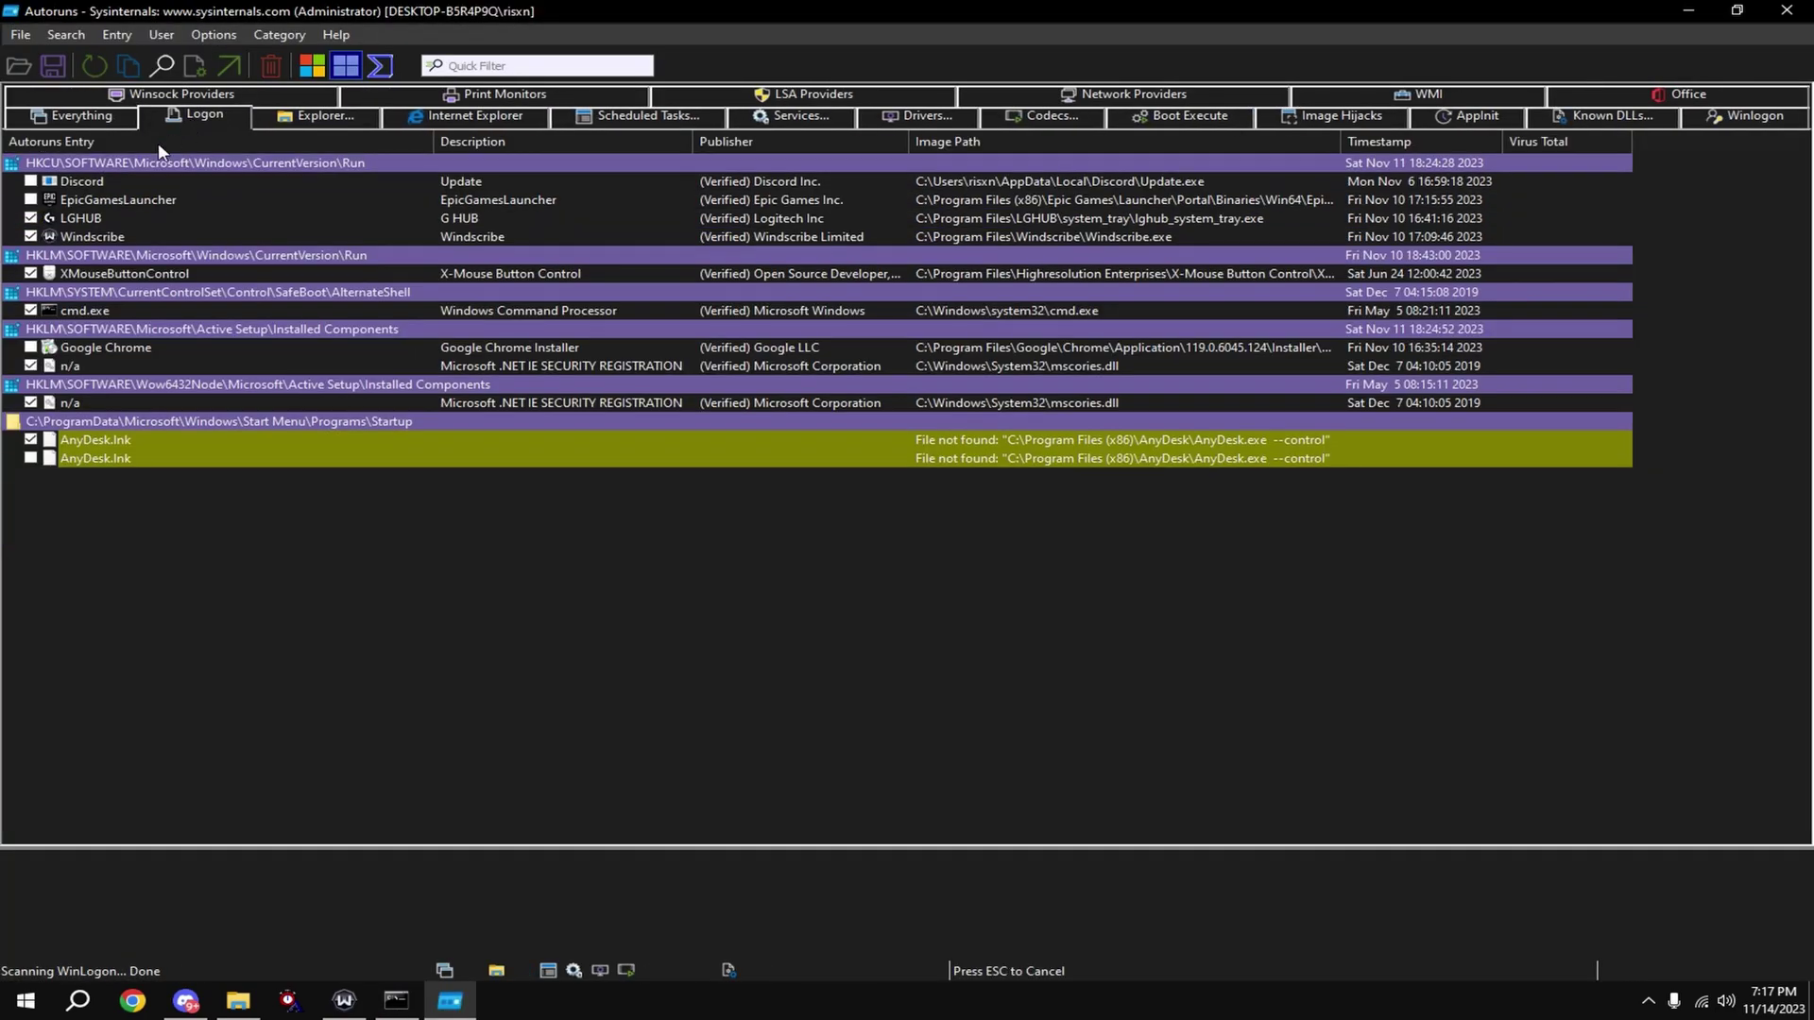
pyautogui.click(31, 237)
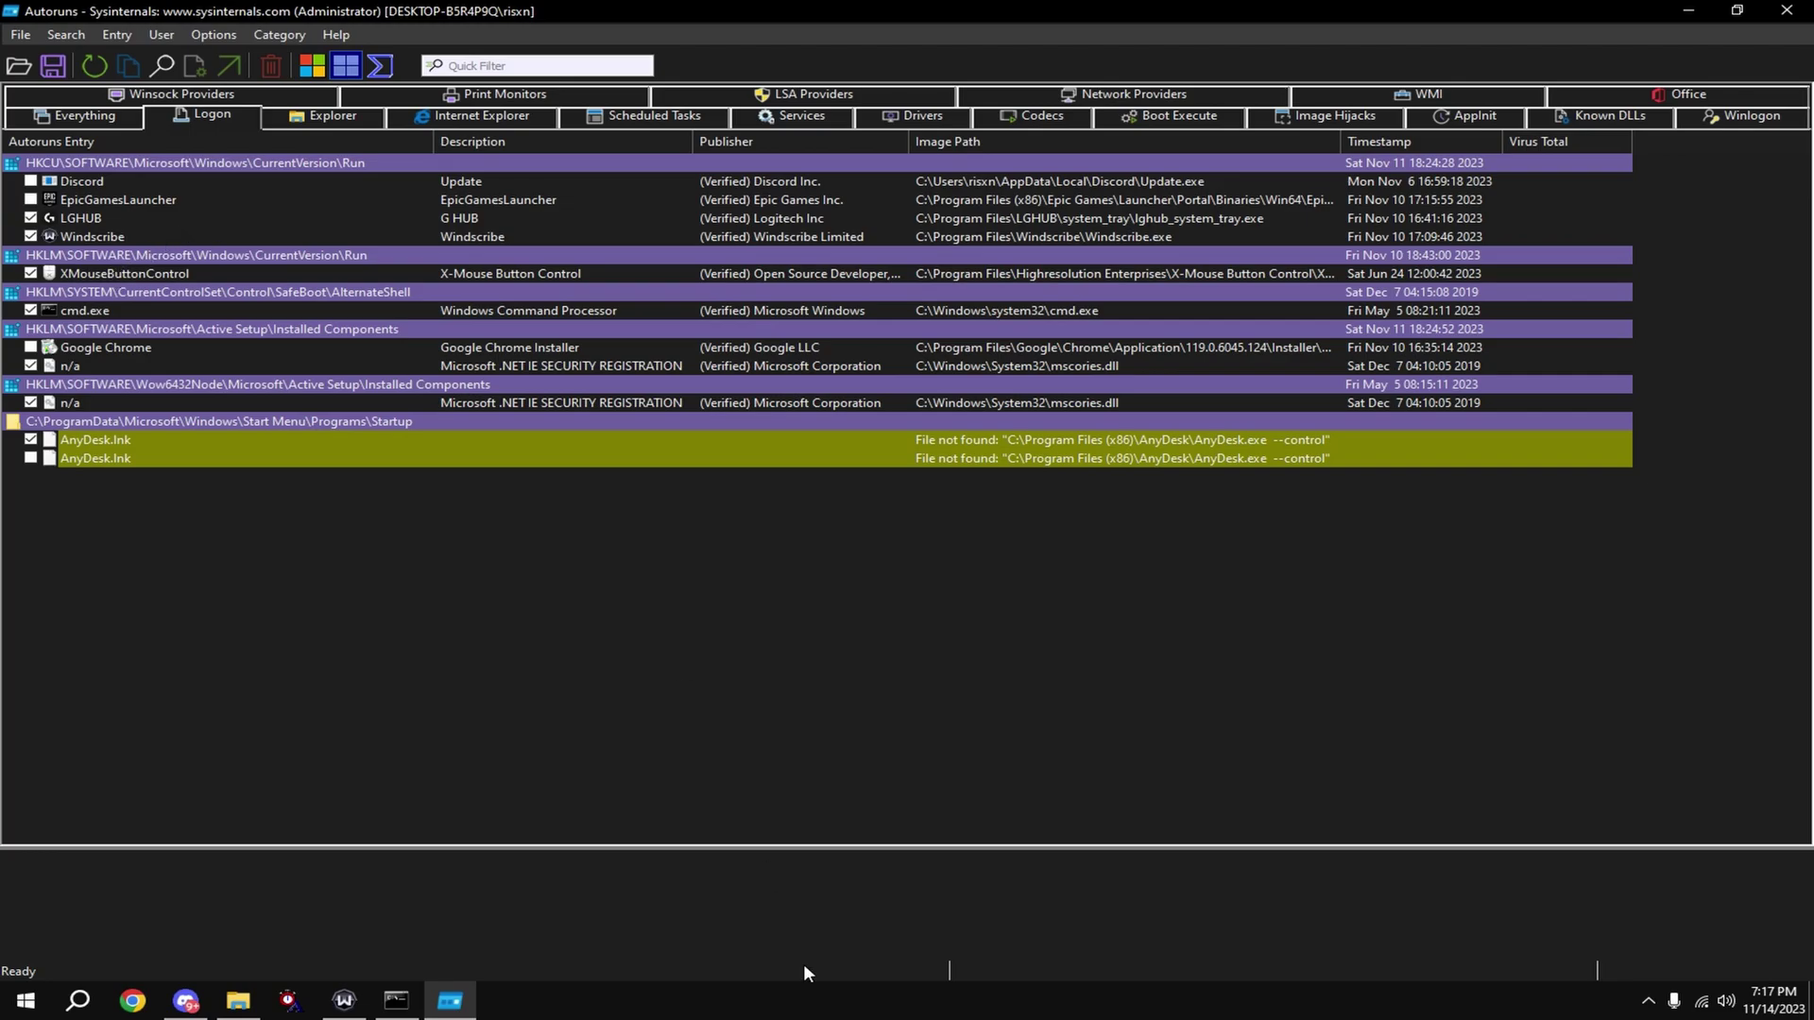
pyautogui.click(78, 216)
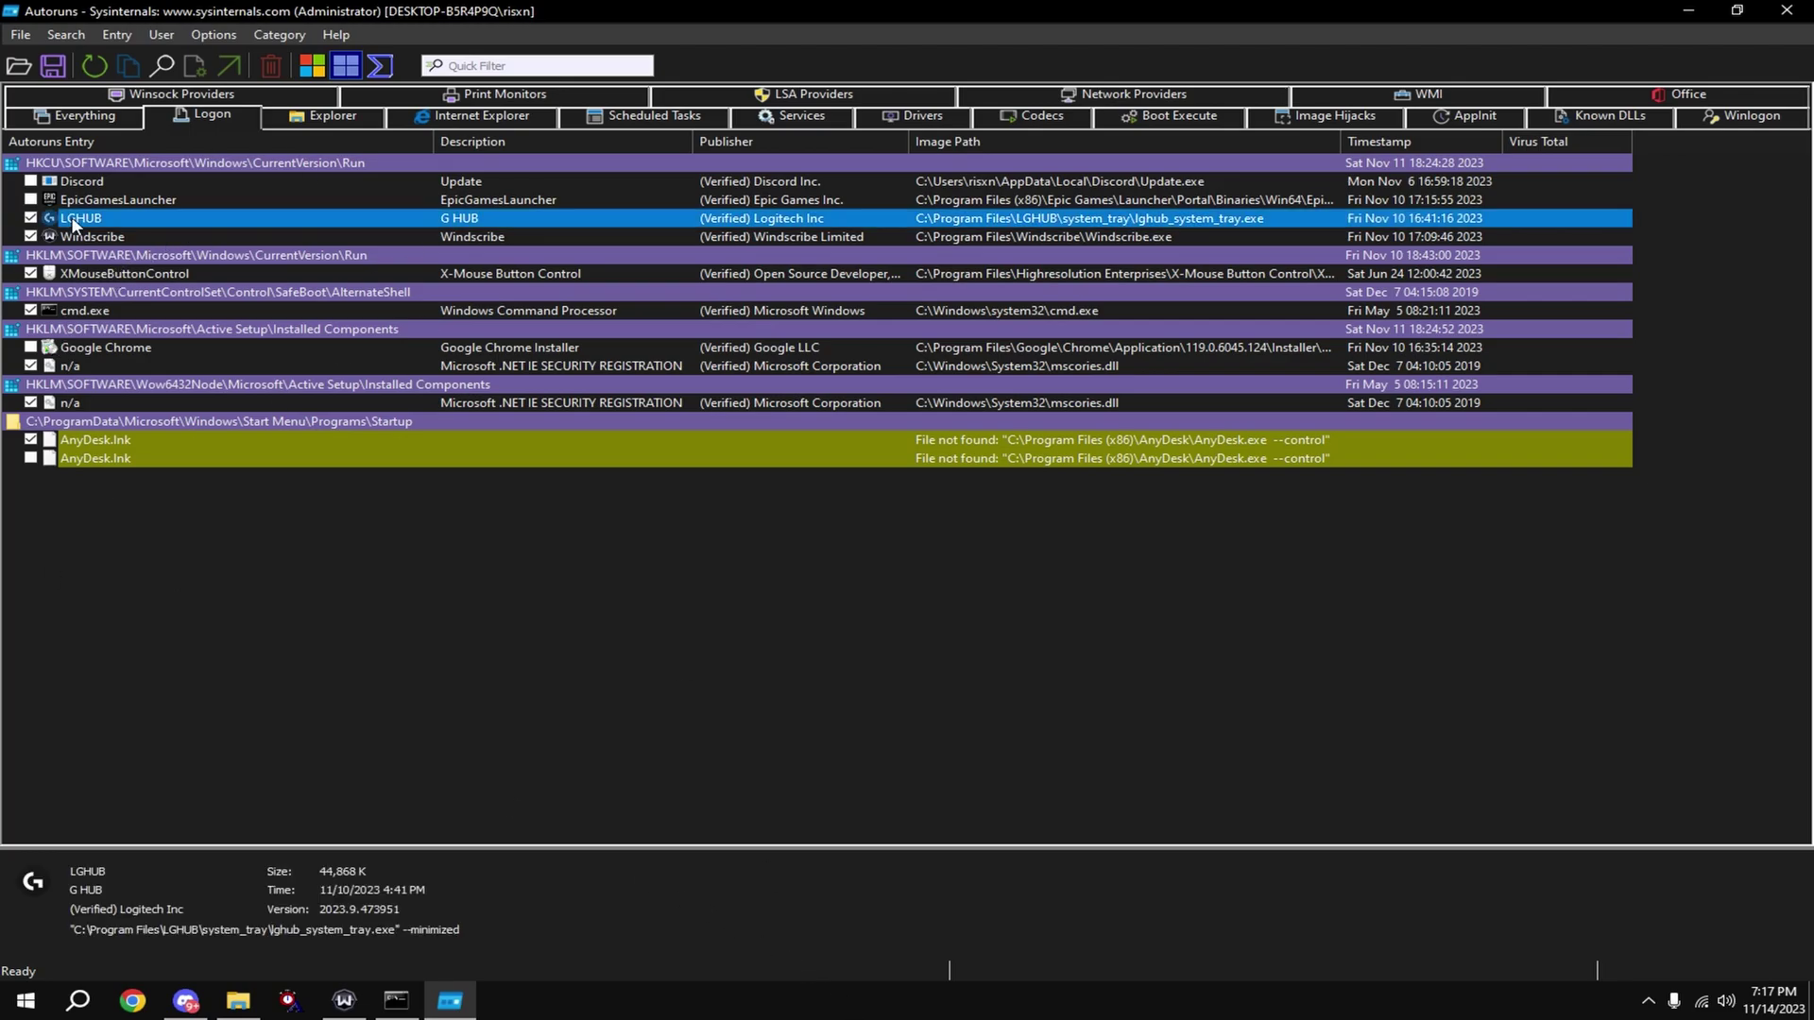
pyautogui.click(106, 238)
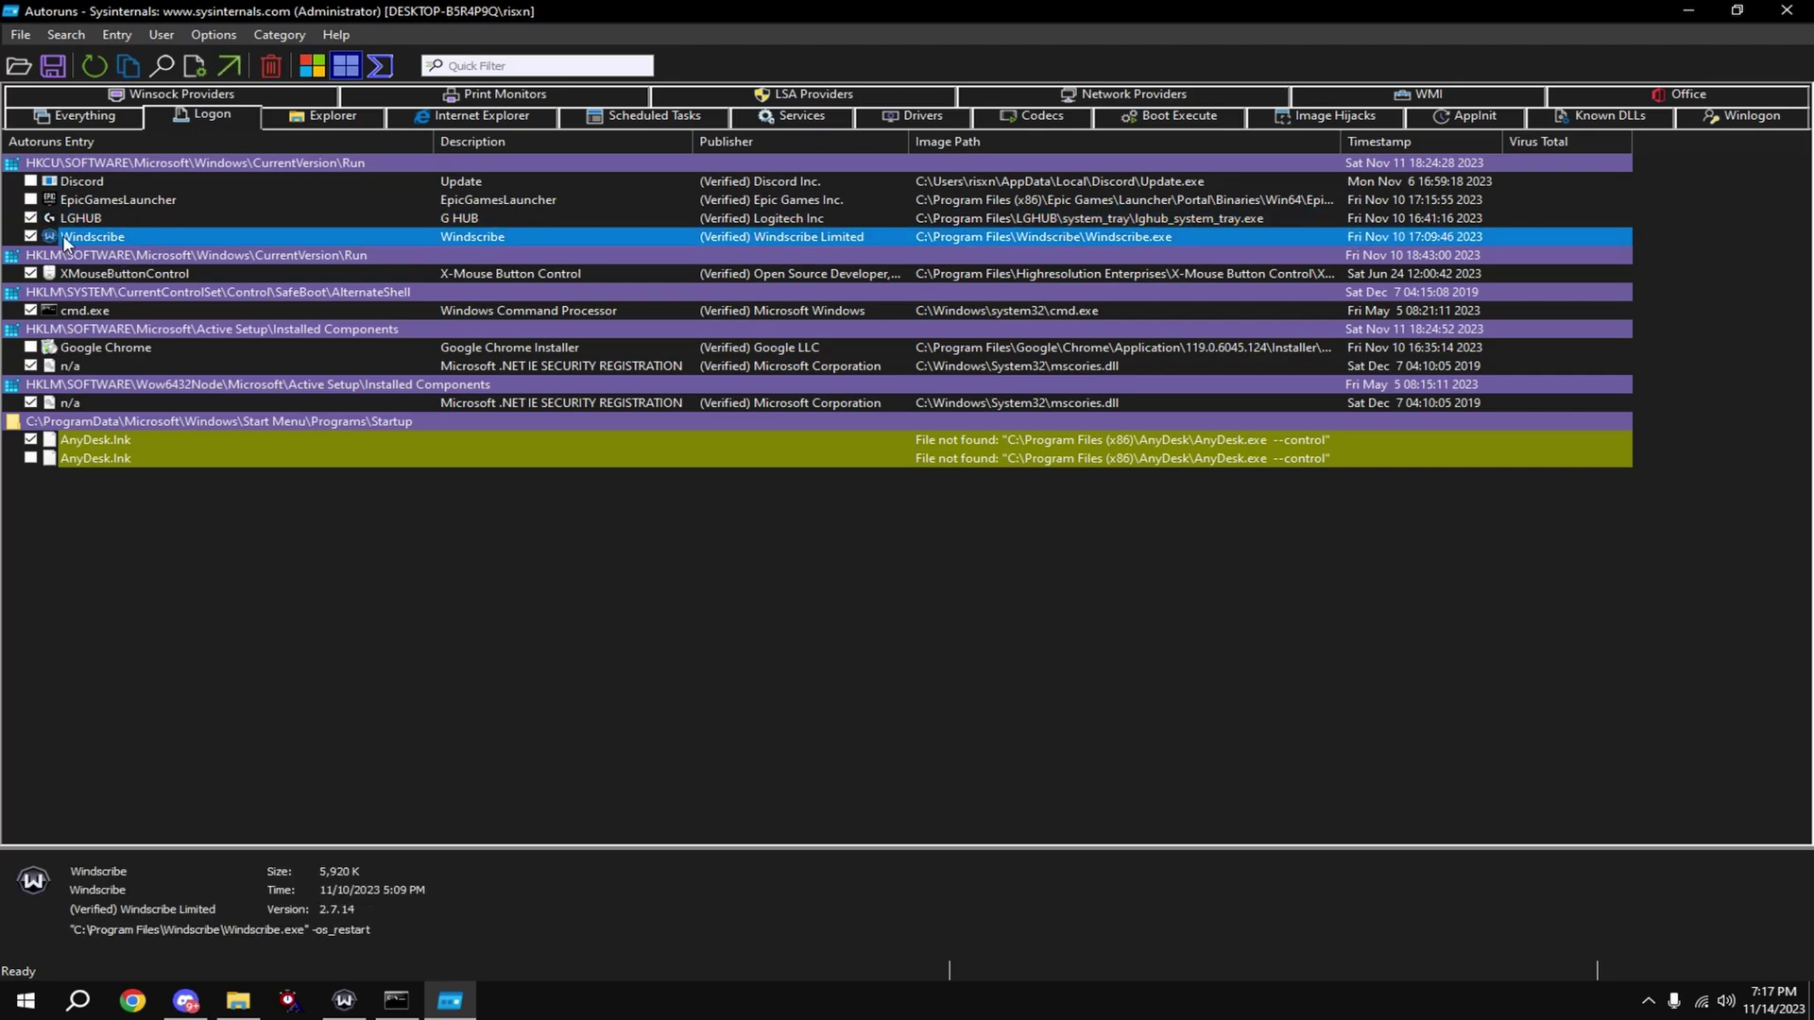
pyautogui.click(90, 274)
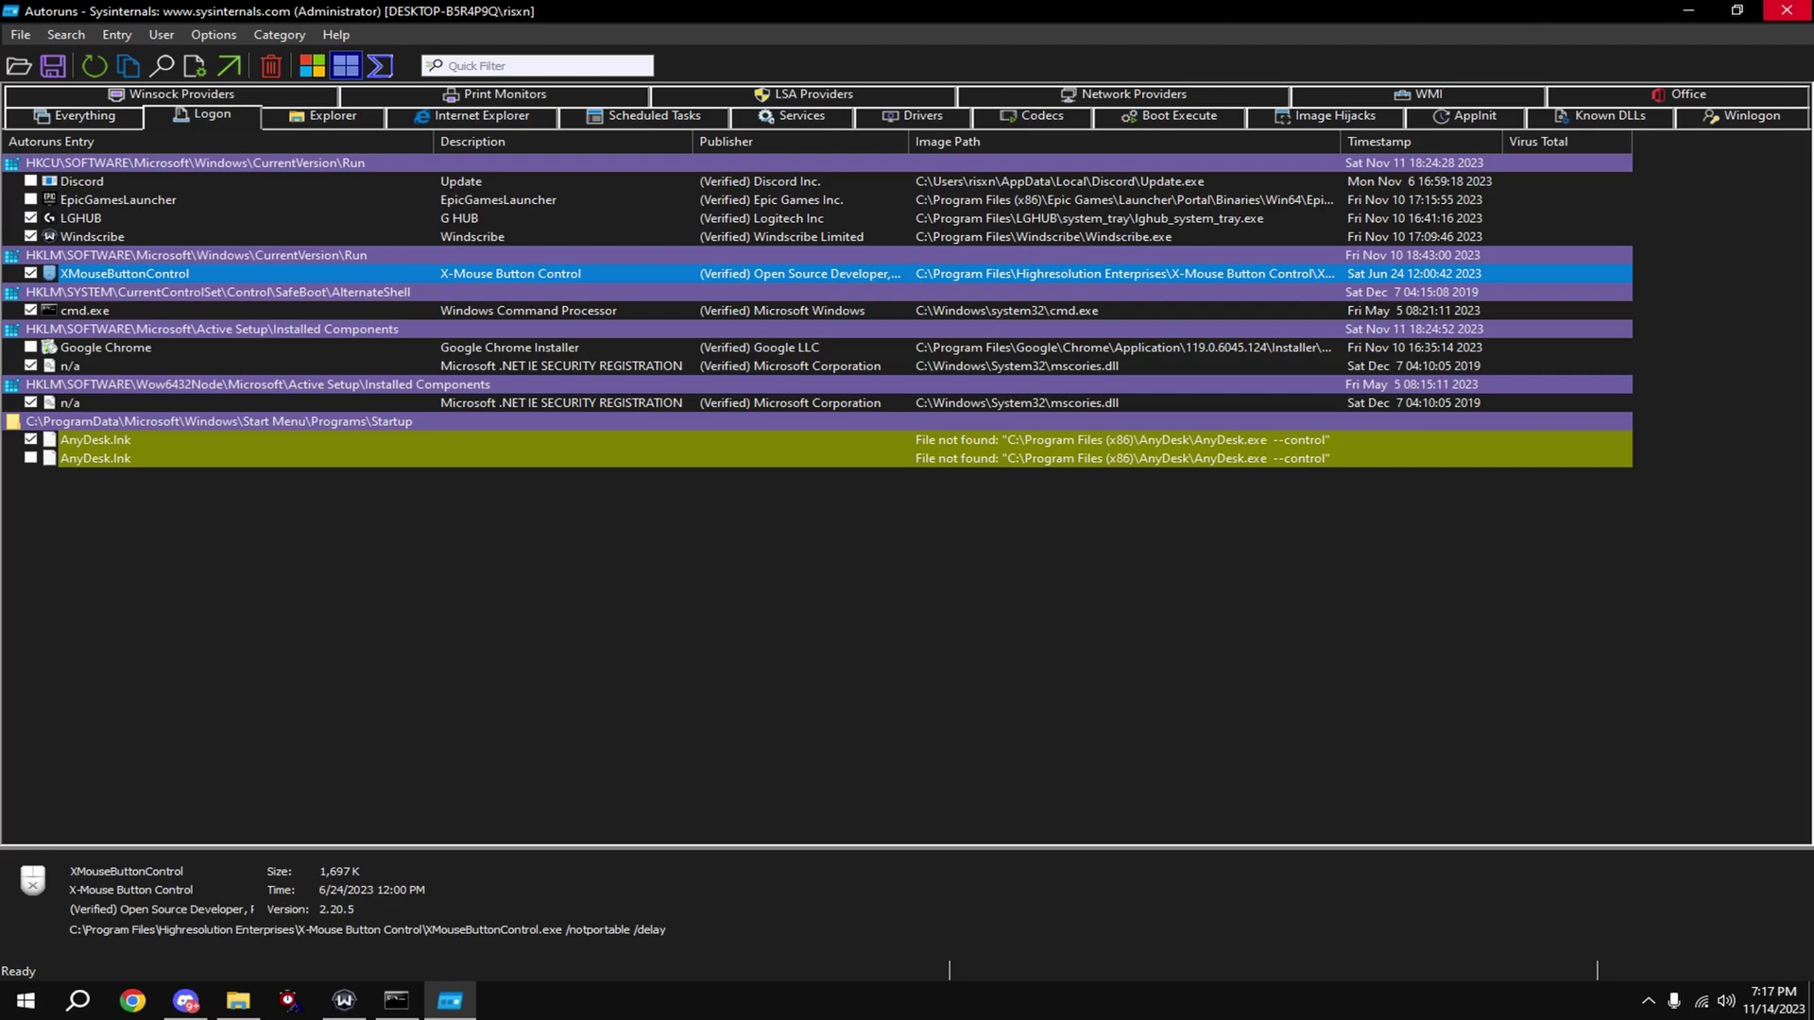
pyautogui.click(1783, 10)
pyautogui.press('Return')
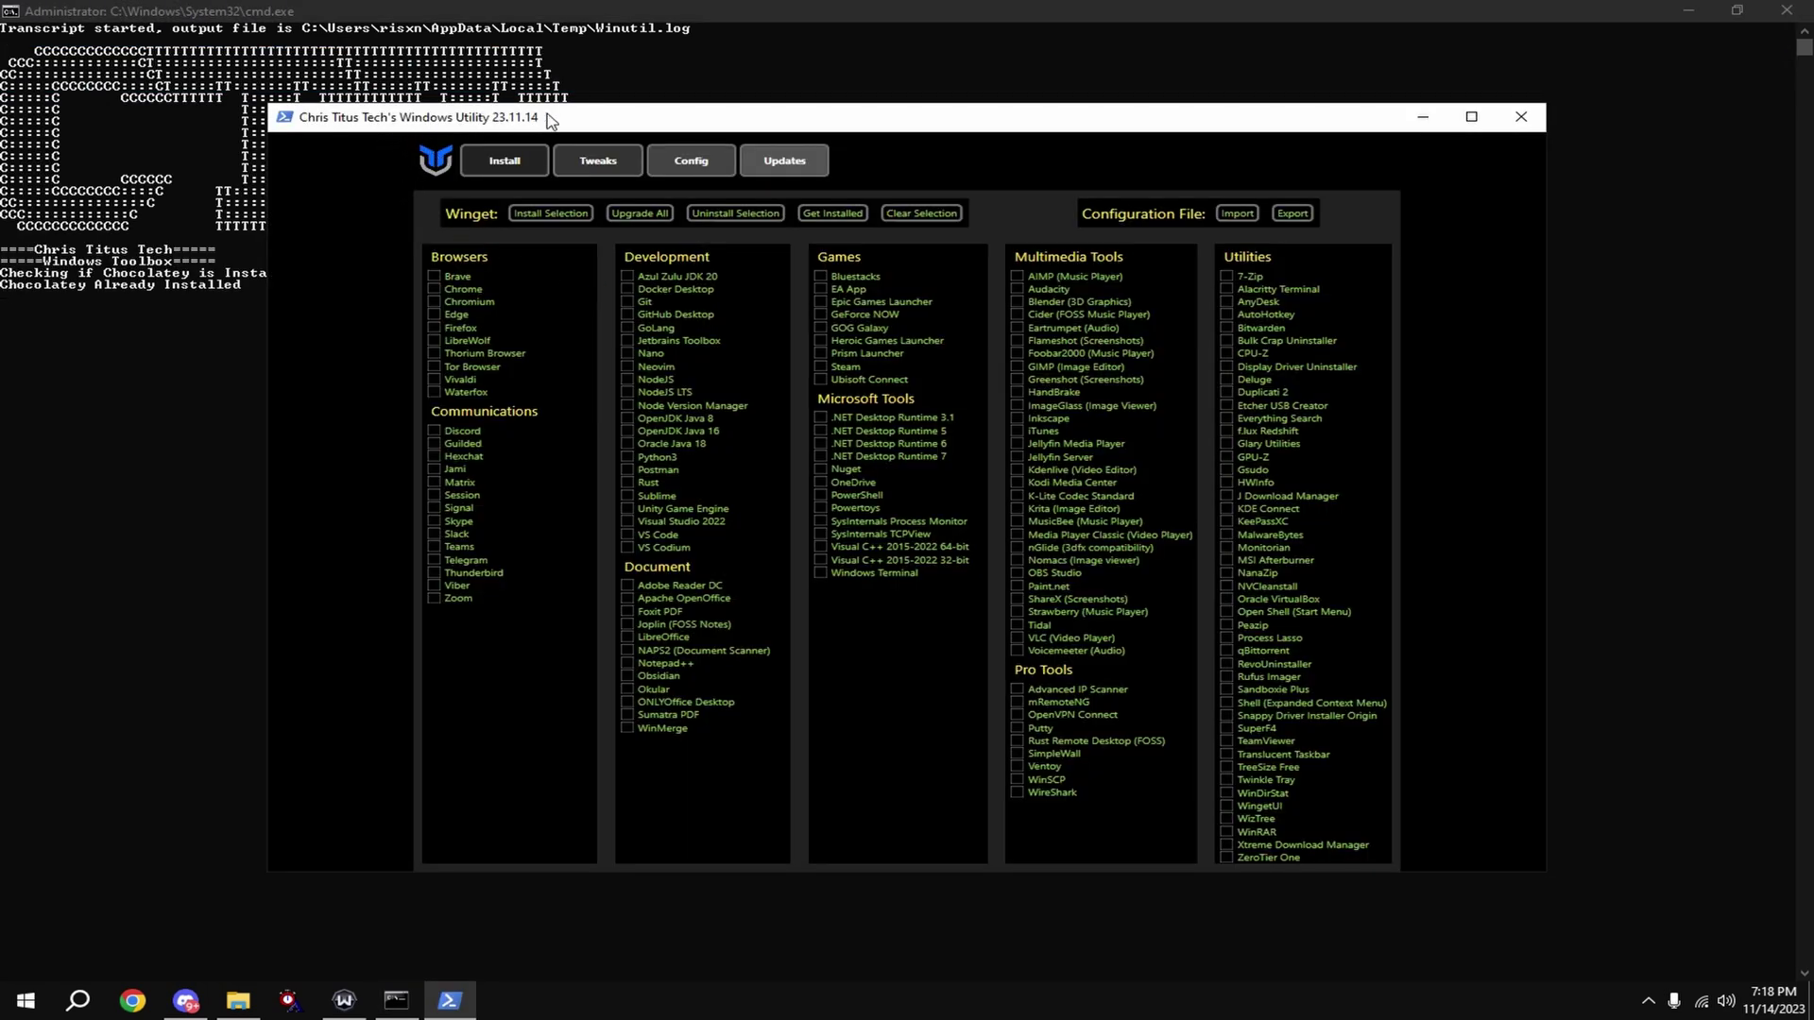
# Step: Run Desktop tweaks plus Remove Edge, MS Store Apps, OneDrive, Notification Tray and Disable UAC
pyautogui.click(611, 164)
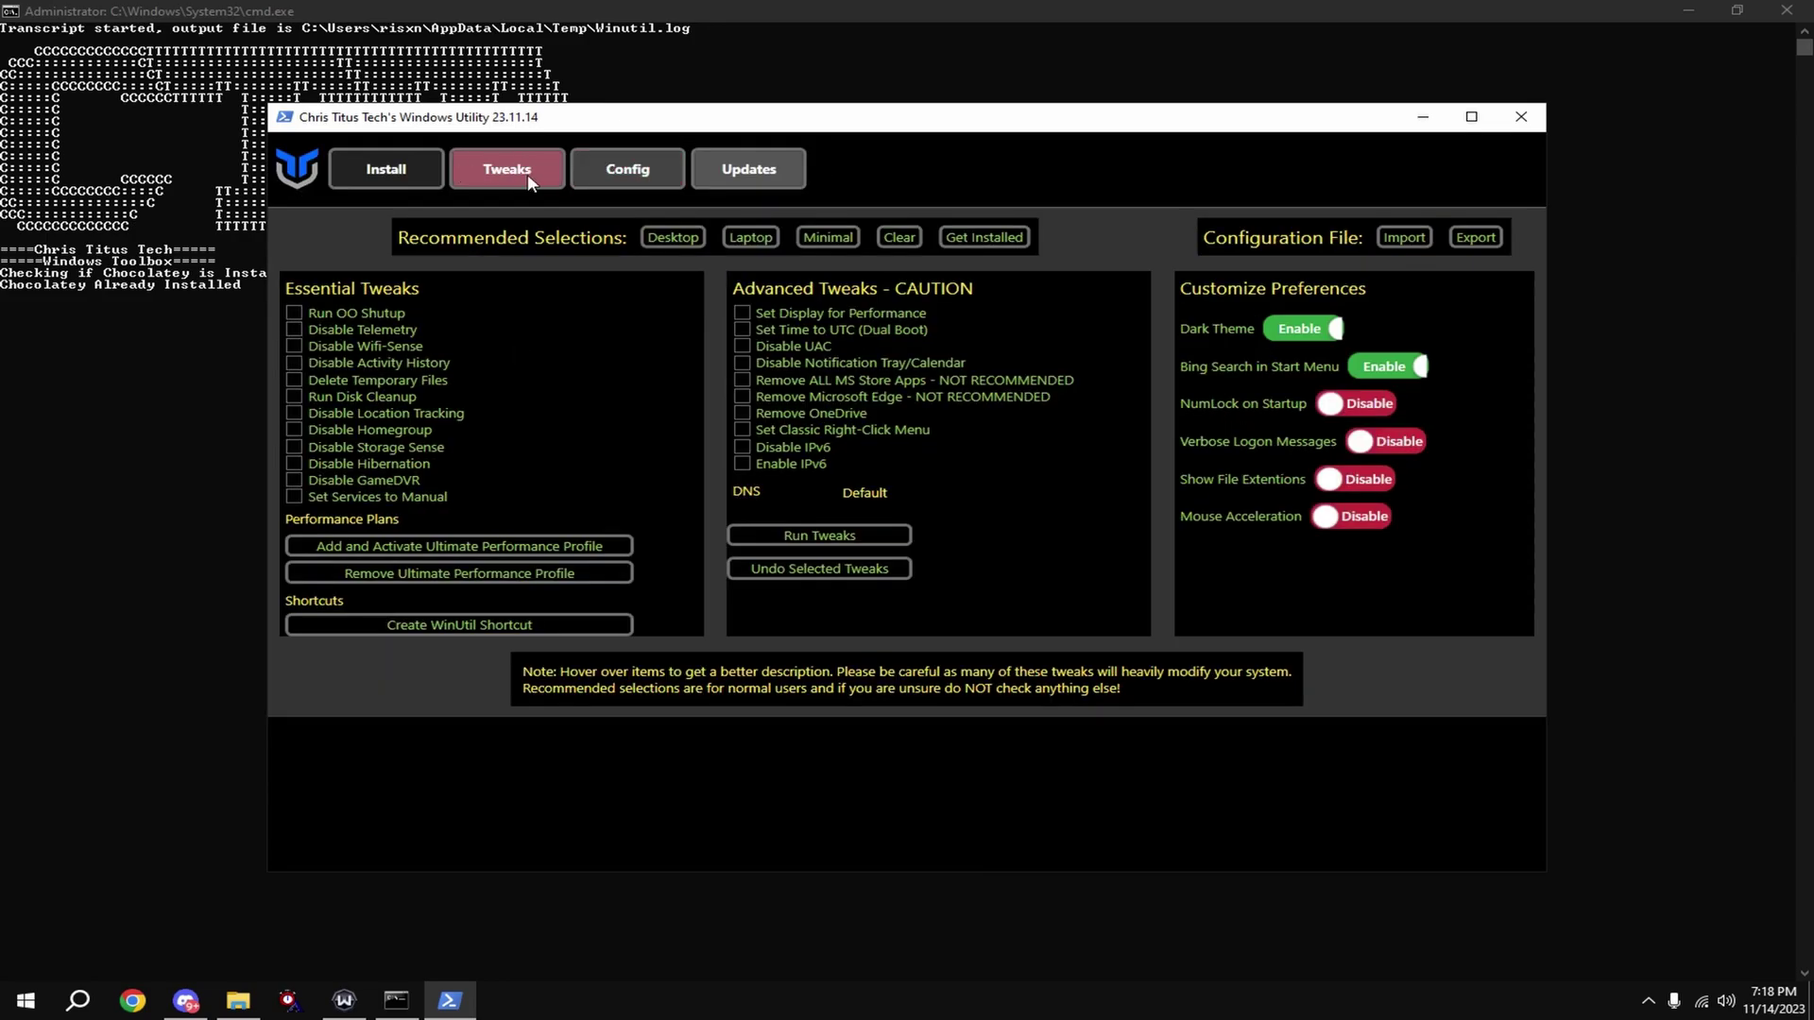
pyautogui.click(664, 237)
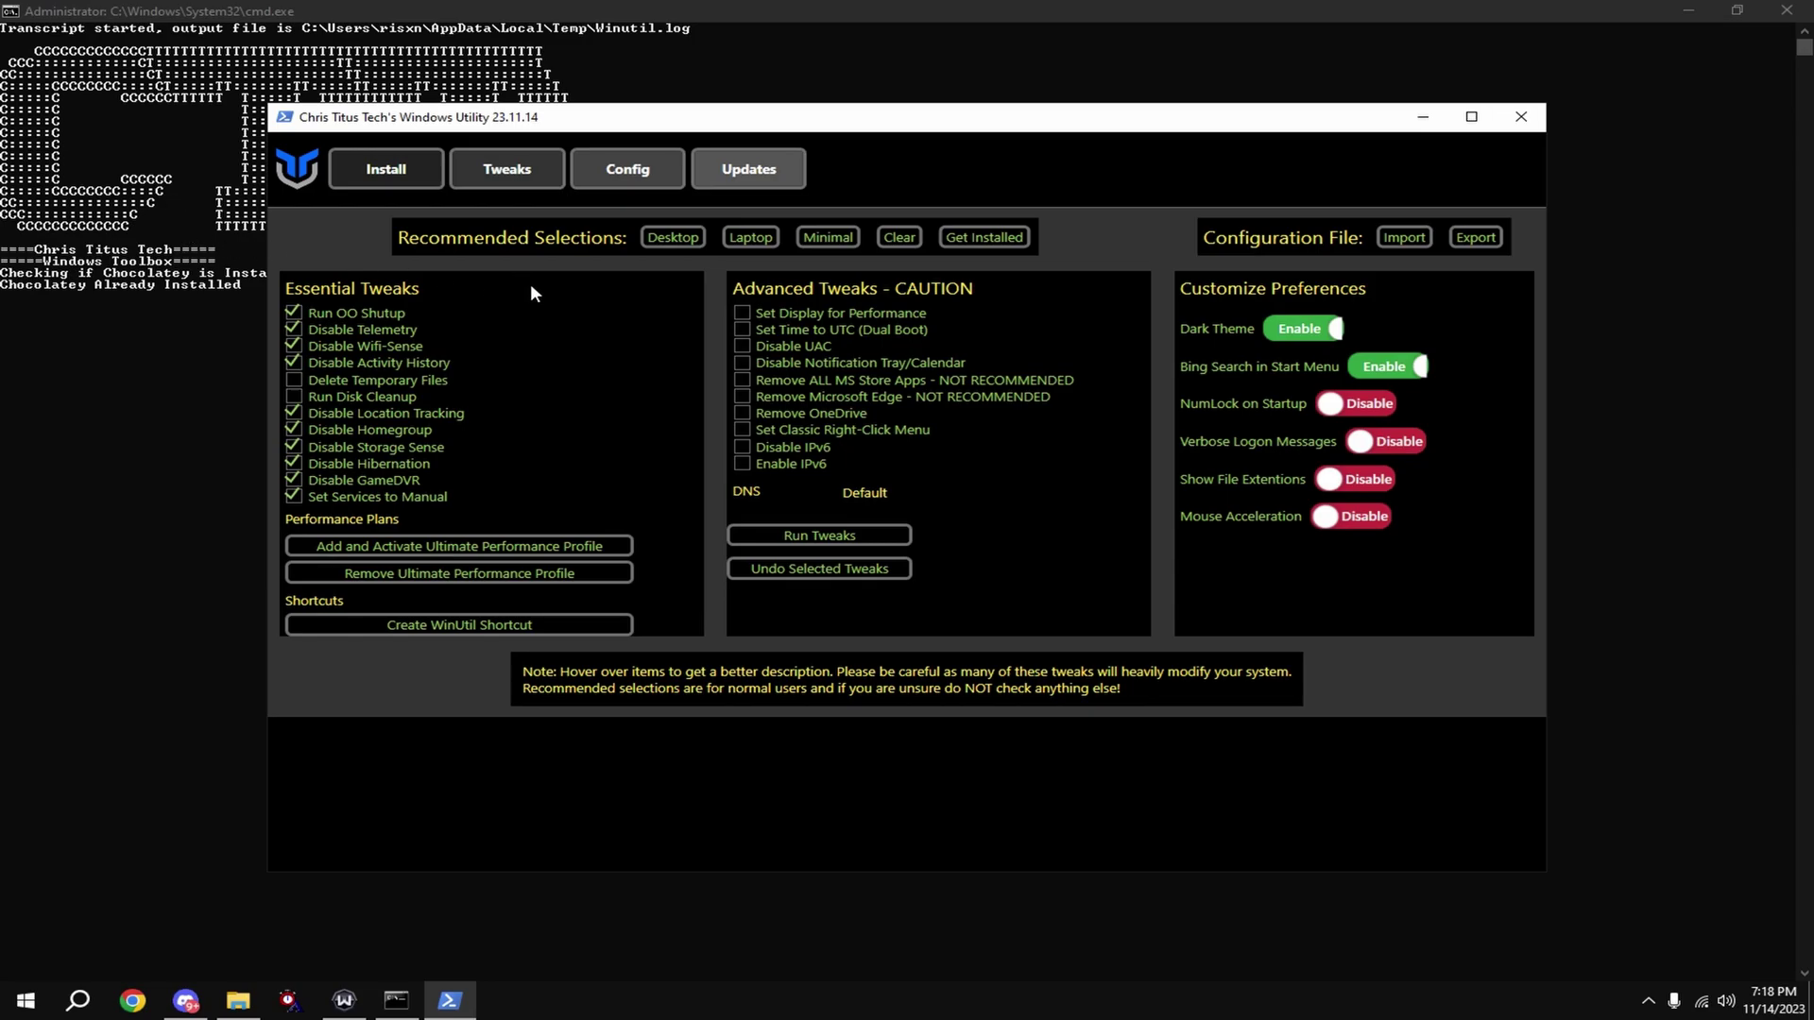
pyautogui.click(897, 395)
pyautogui.click(919, 382)
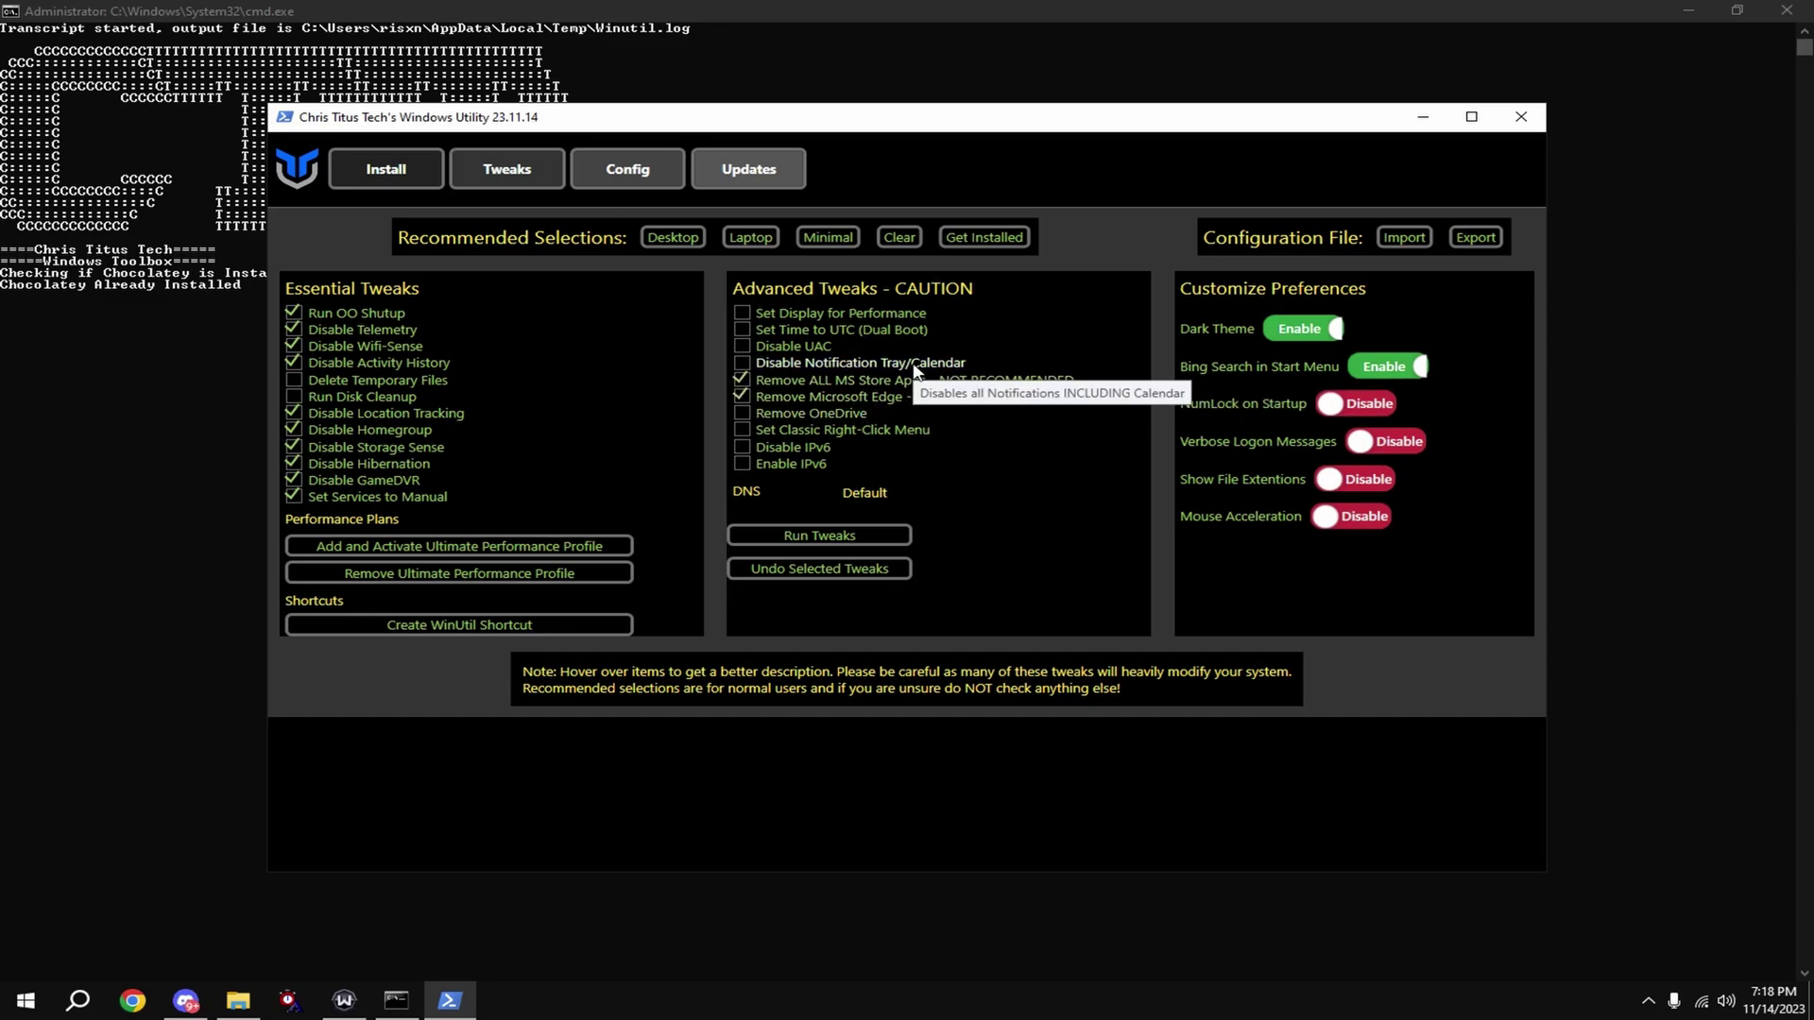
pyautogui.click(915, 367)
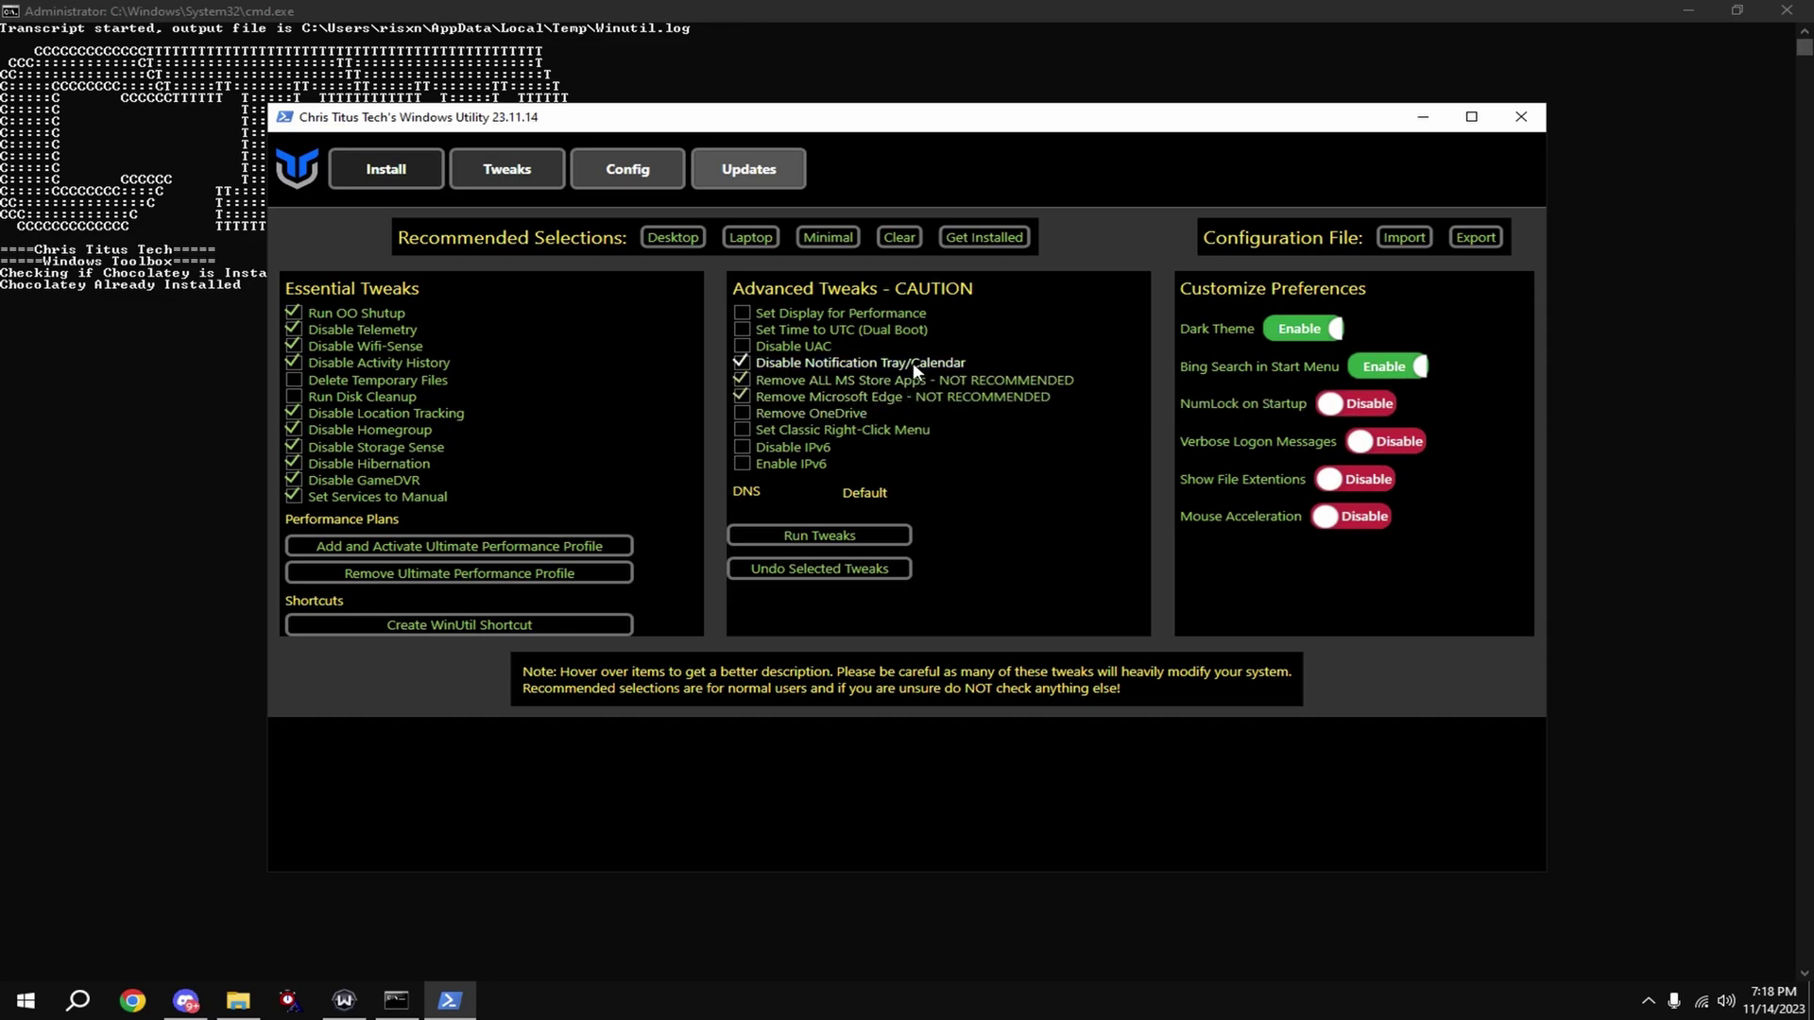
pyautogui.click(847, 417)
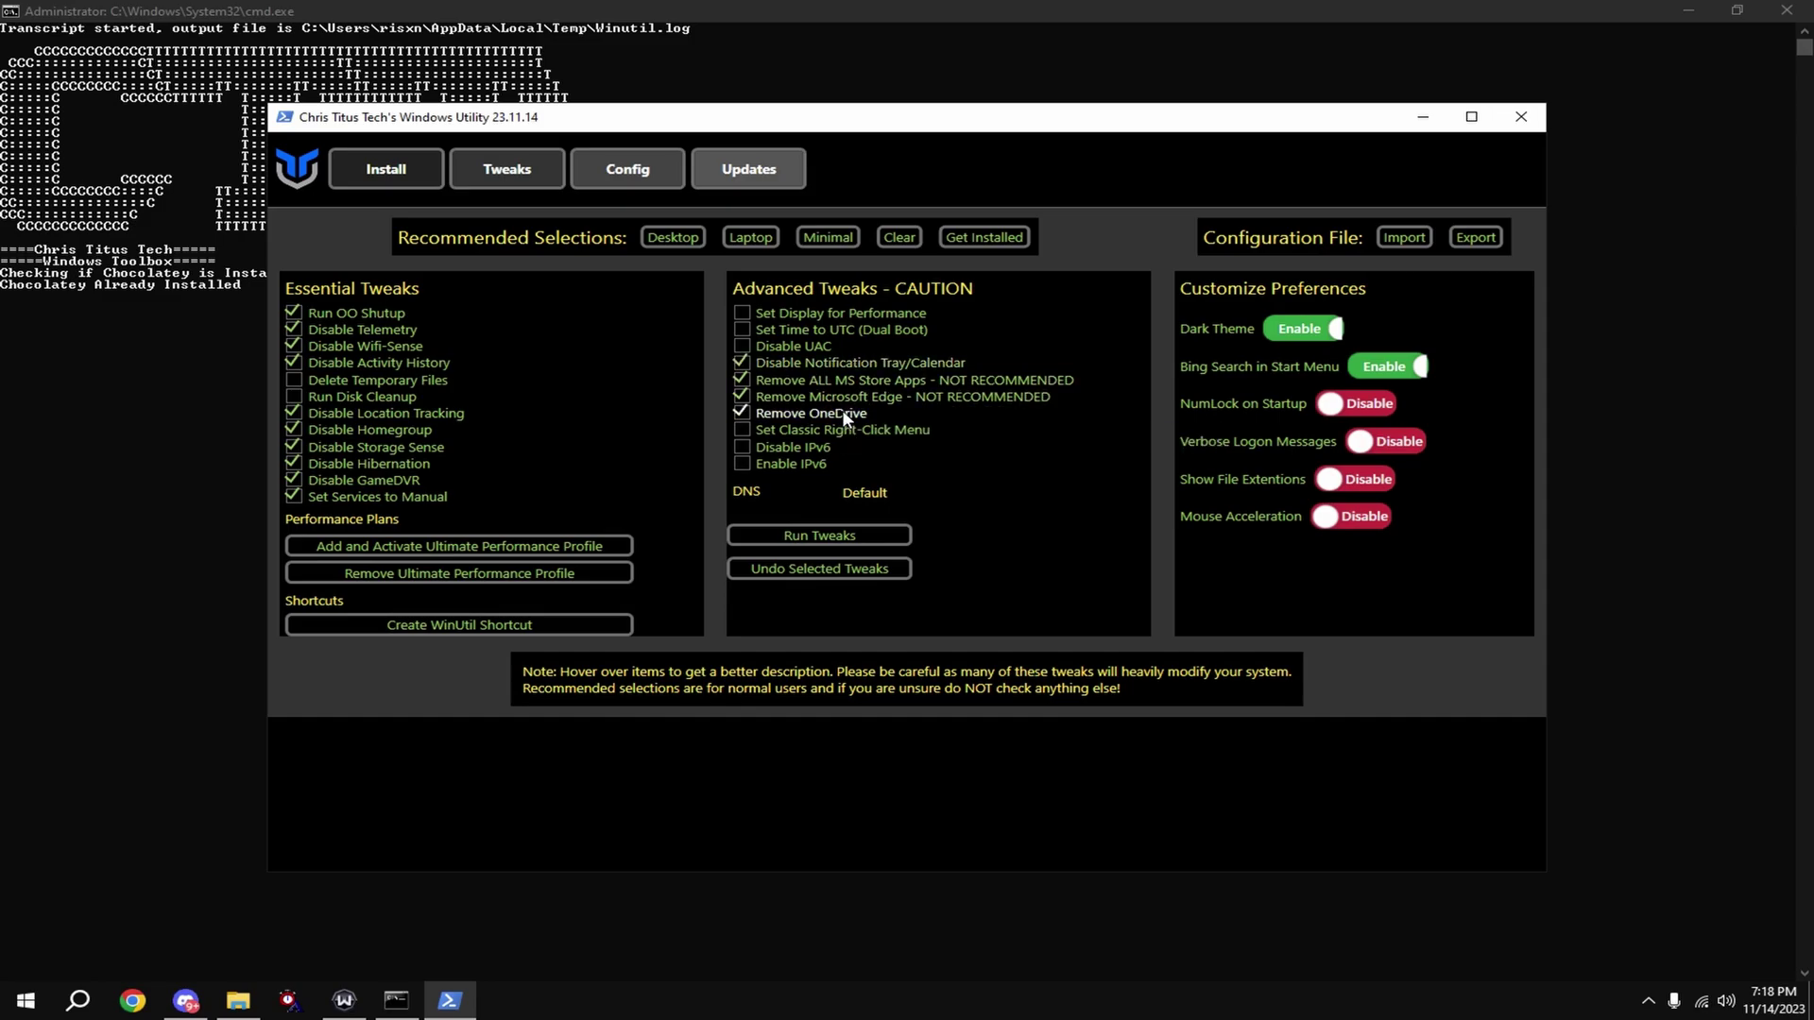
pyautogui.click(830, 348)
pyautogui.click(900, 542)
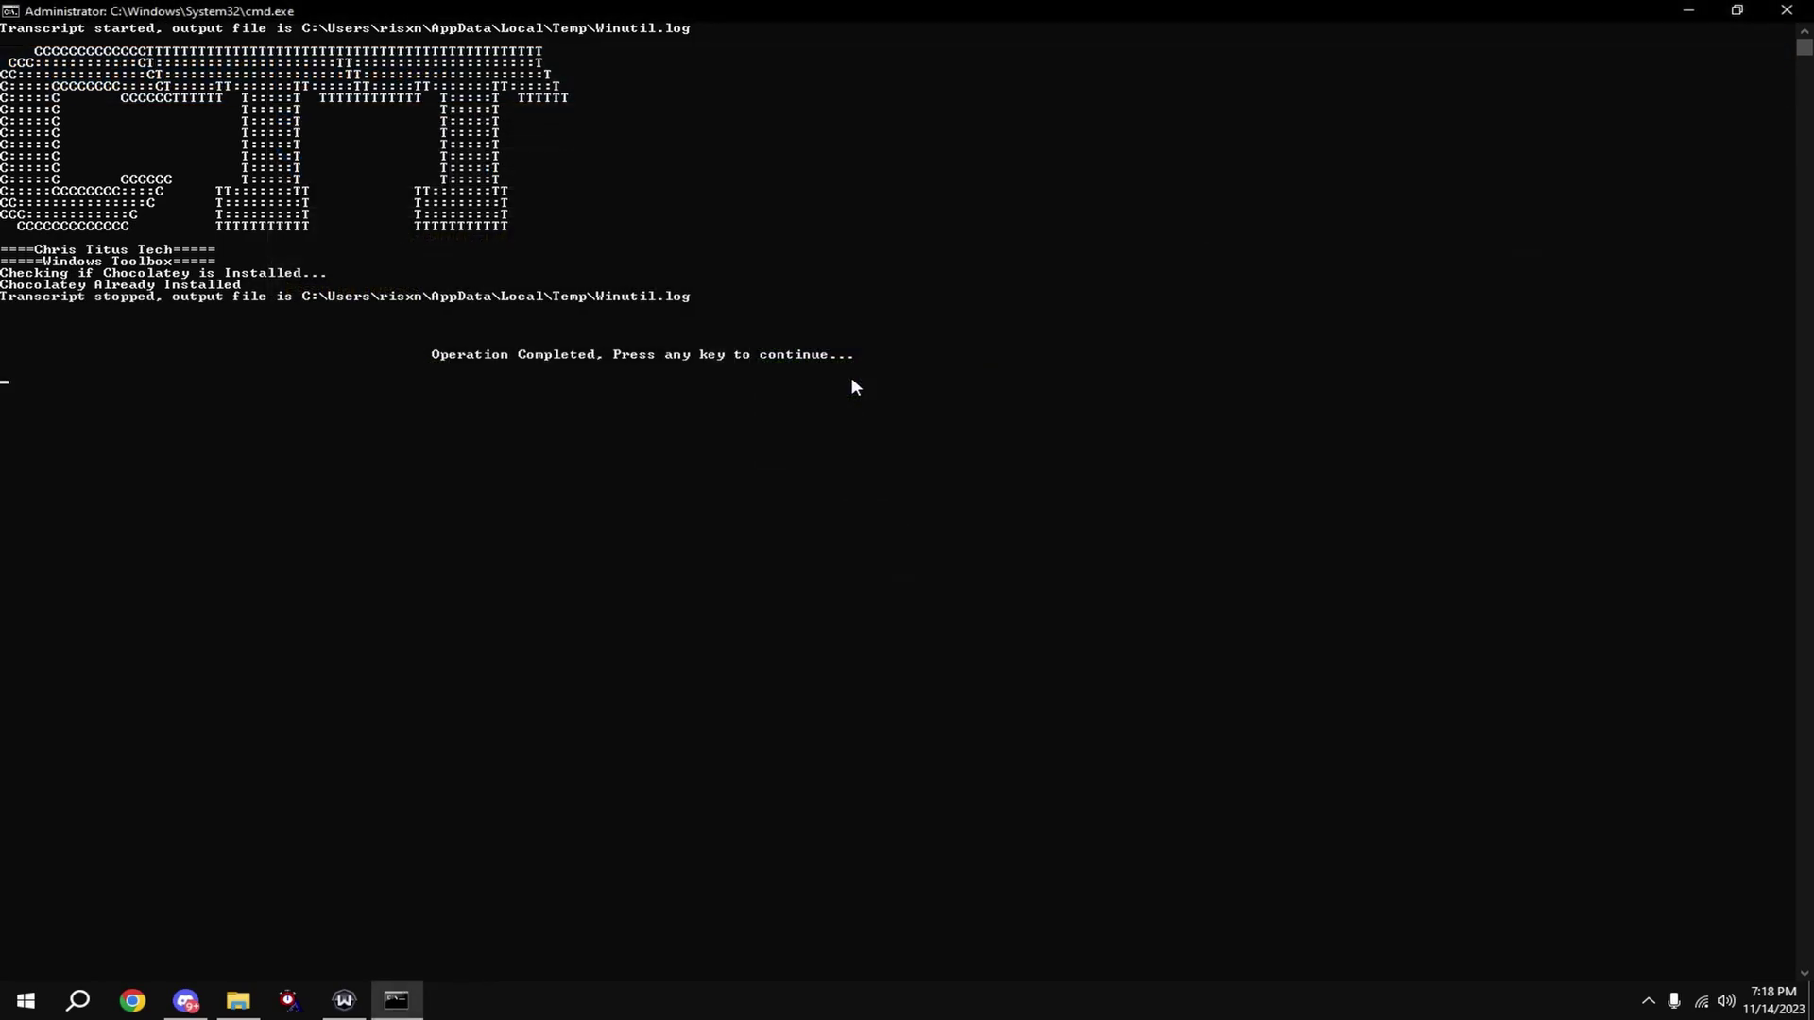
# Step: Apply the Power Saving tweak (H) disabling network adapter power management and return to the menu
pyautogui.press('Return')
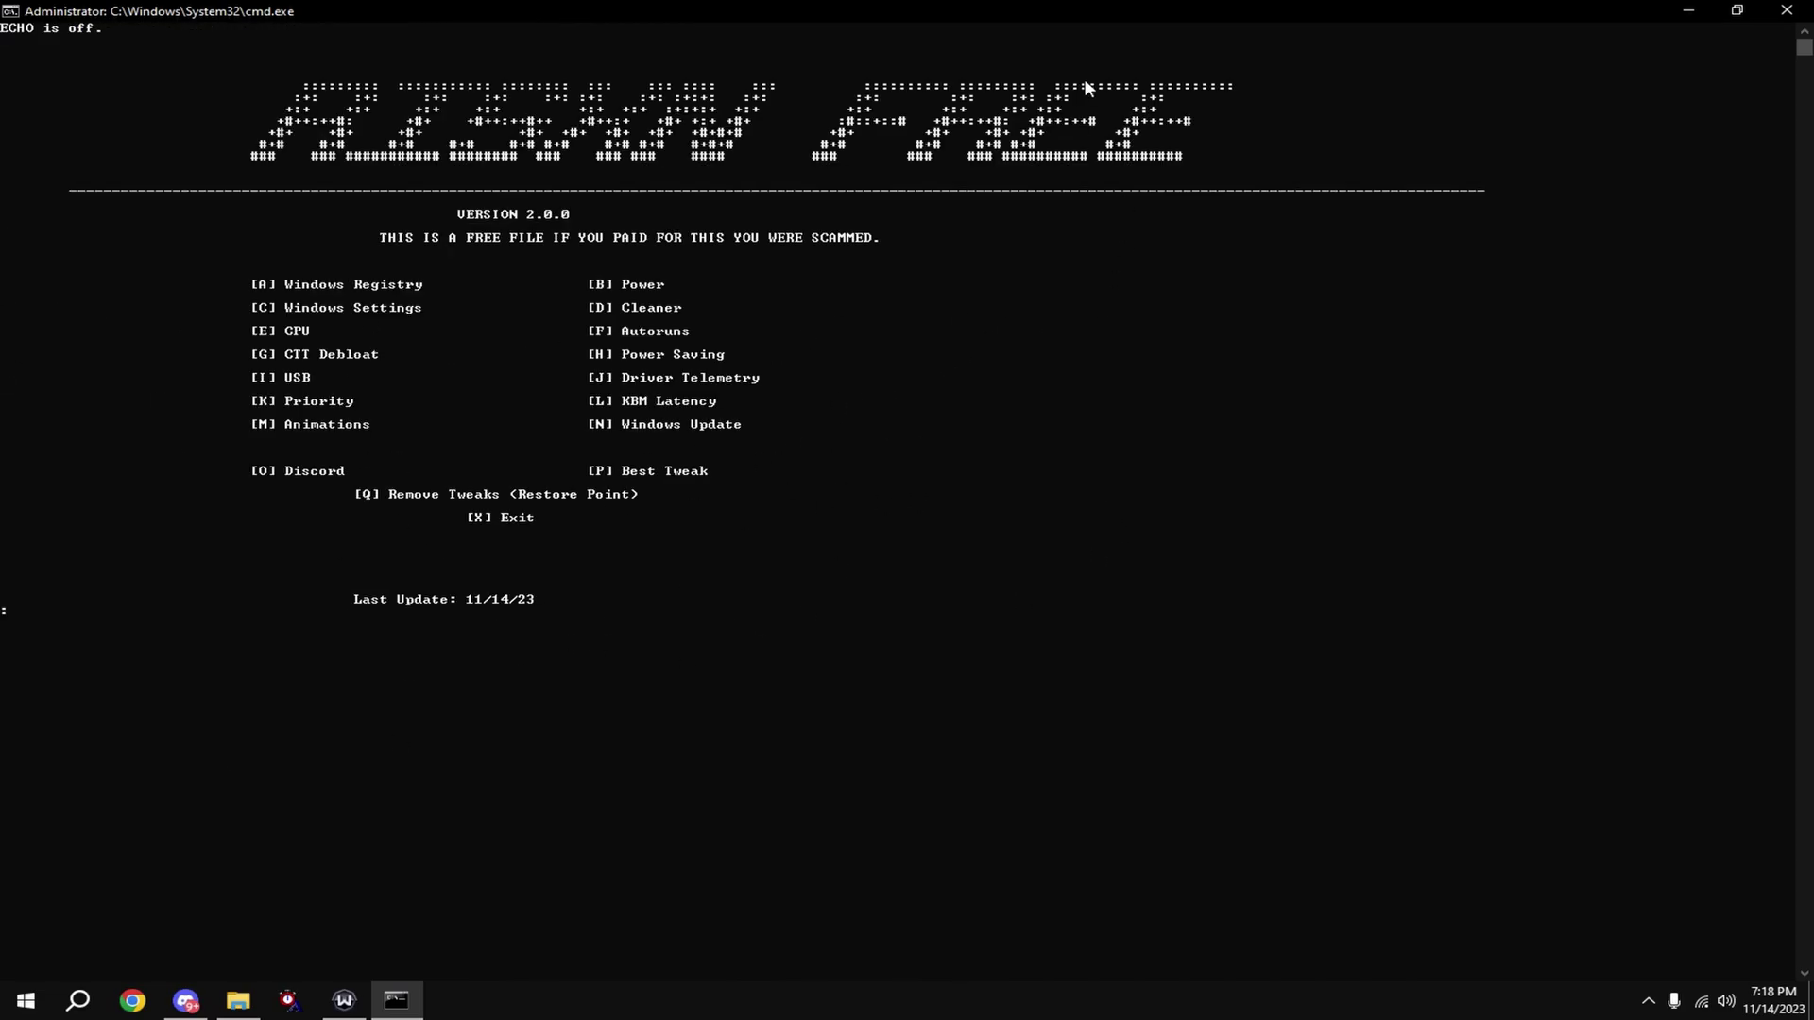
pyautogui.write('h')
pyautogui.press('Return')
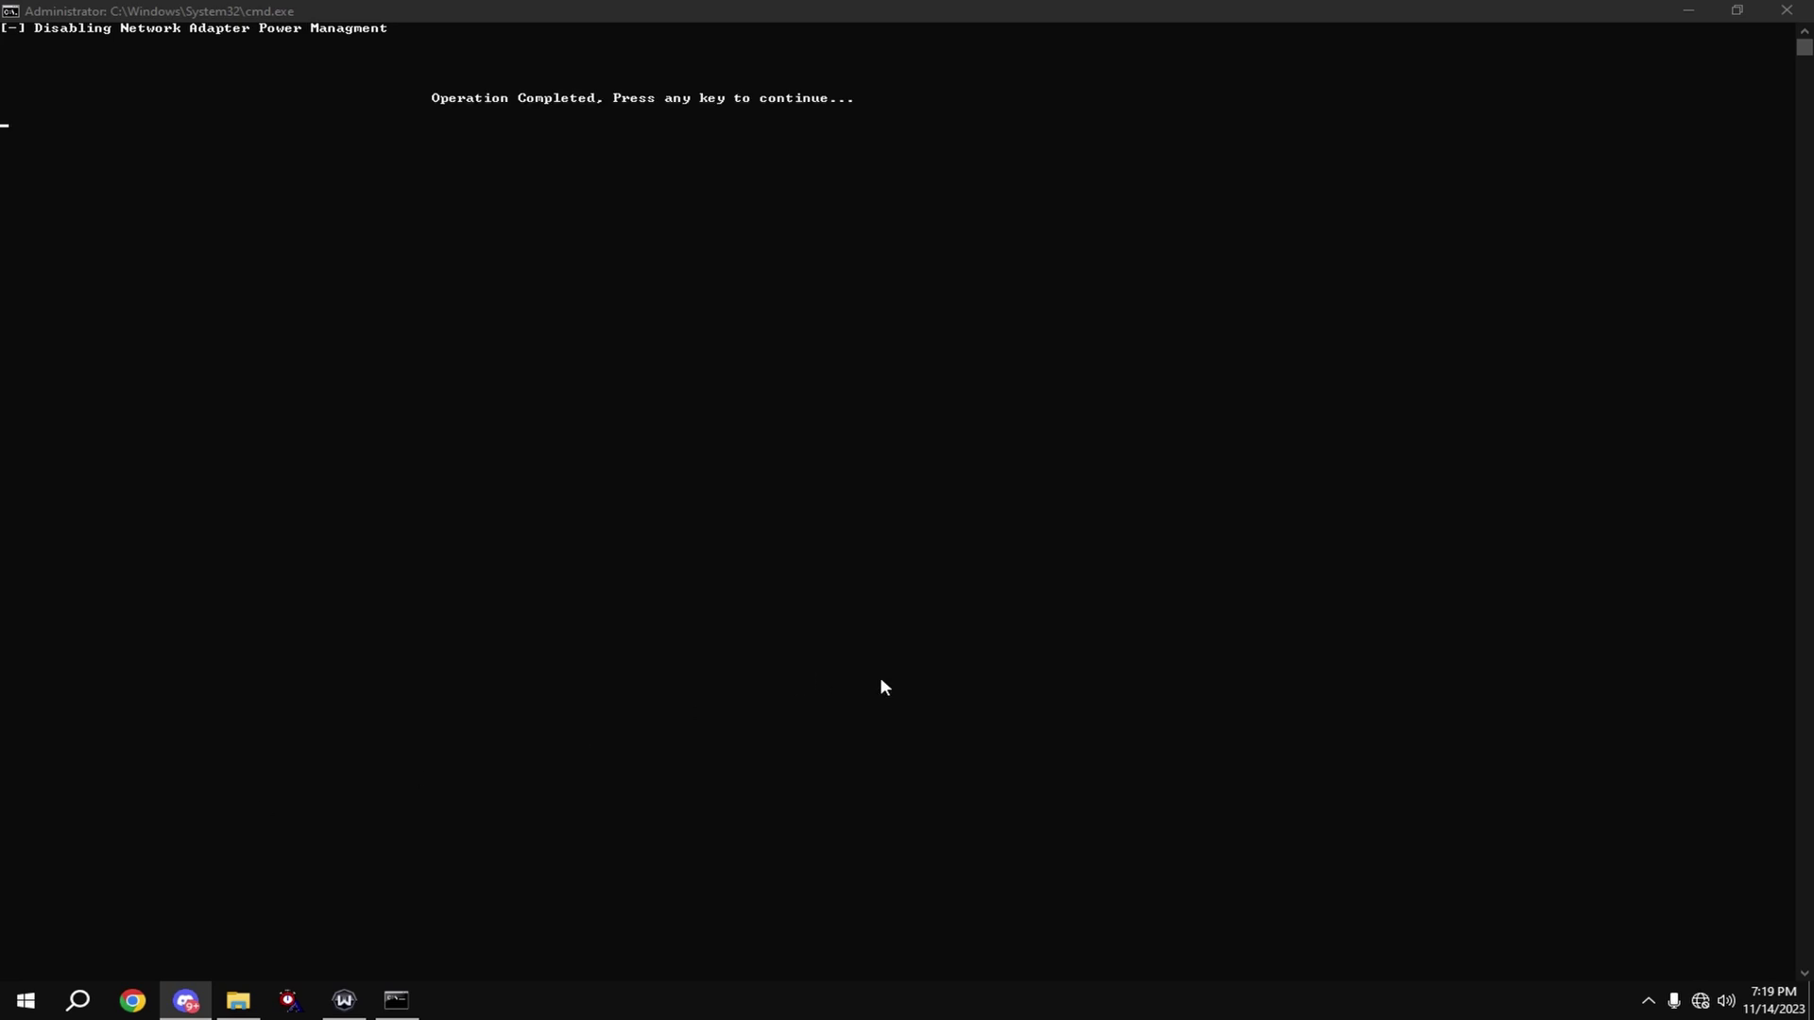
pyautogui.click(802, 706)
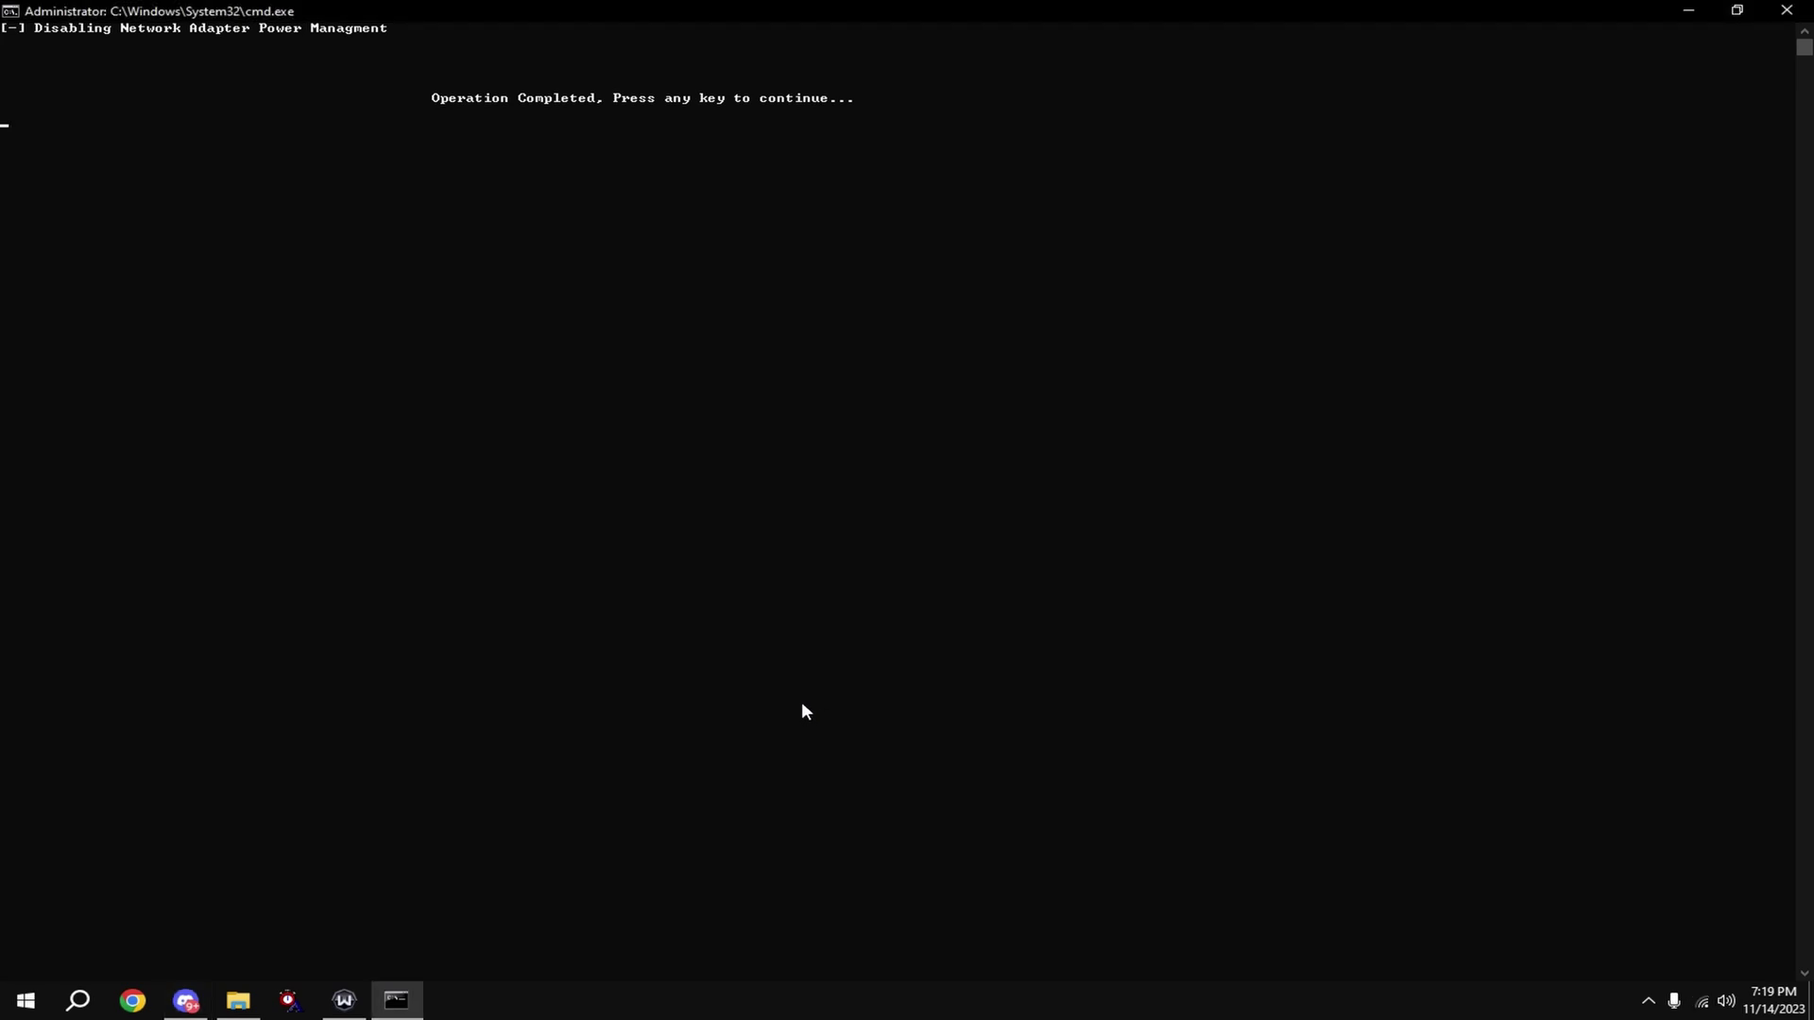
pyautogui.press('space')
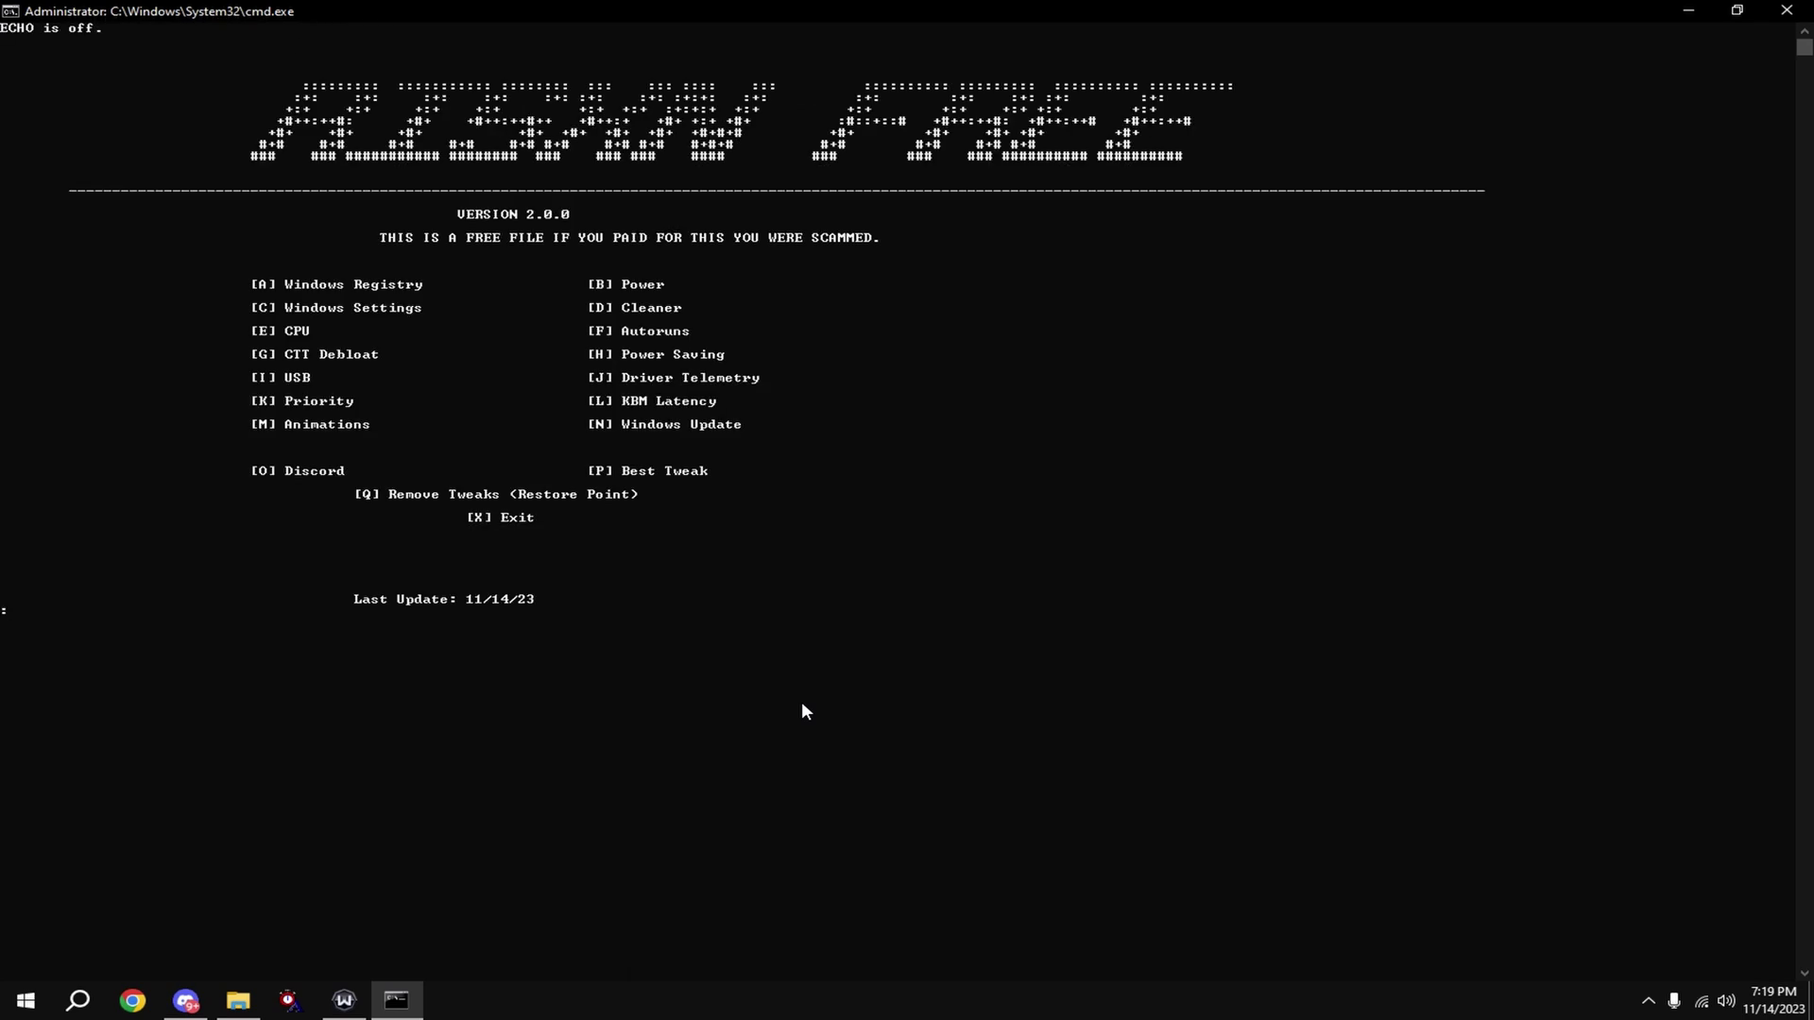
pyautogui.write('i')
# Step: Run the USB tweak, then the Driver Telemetry tweak (J) disabling telemetry tasks and services
pyautogui.press('Return')
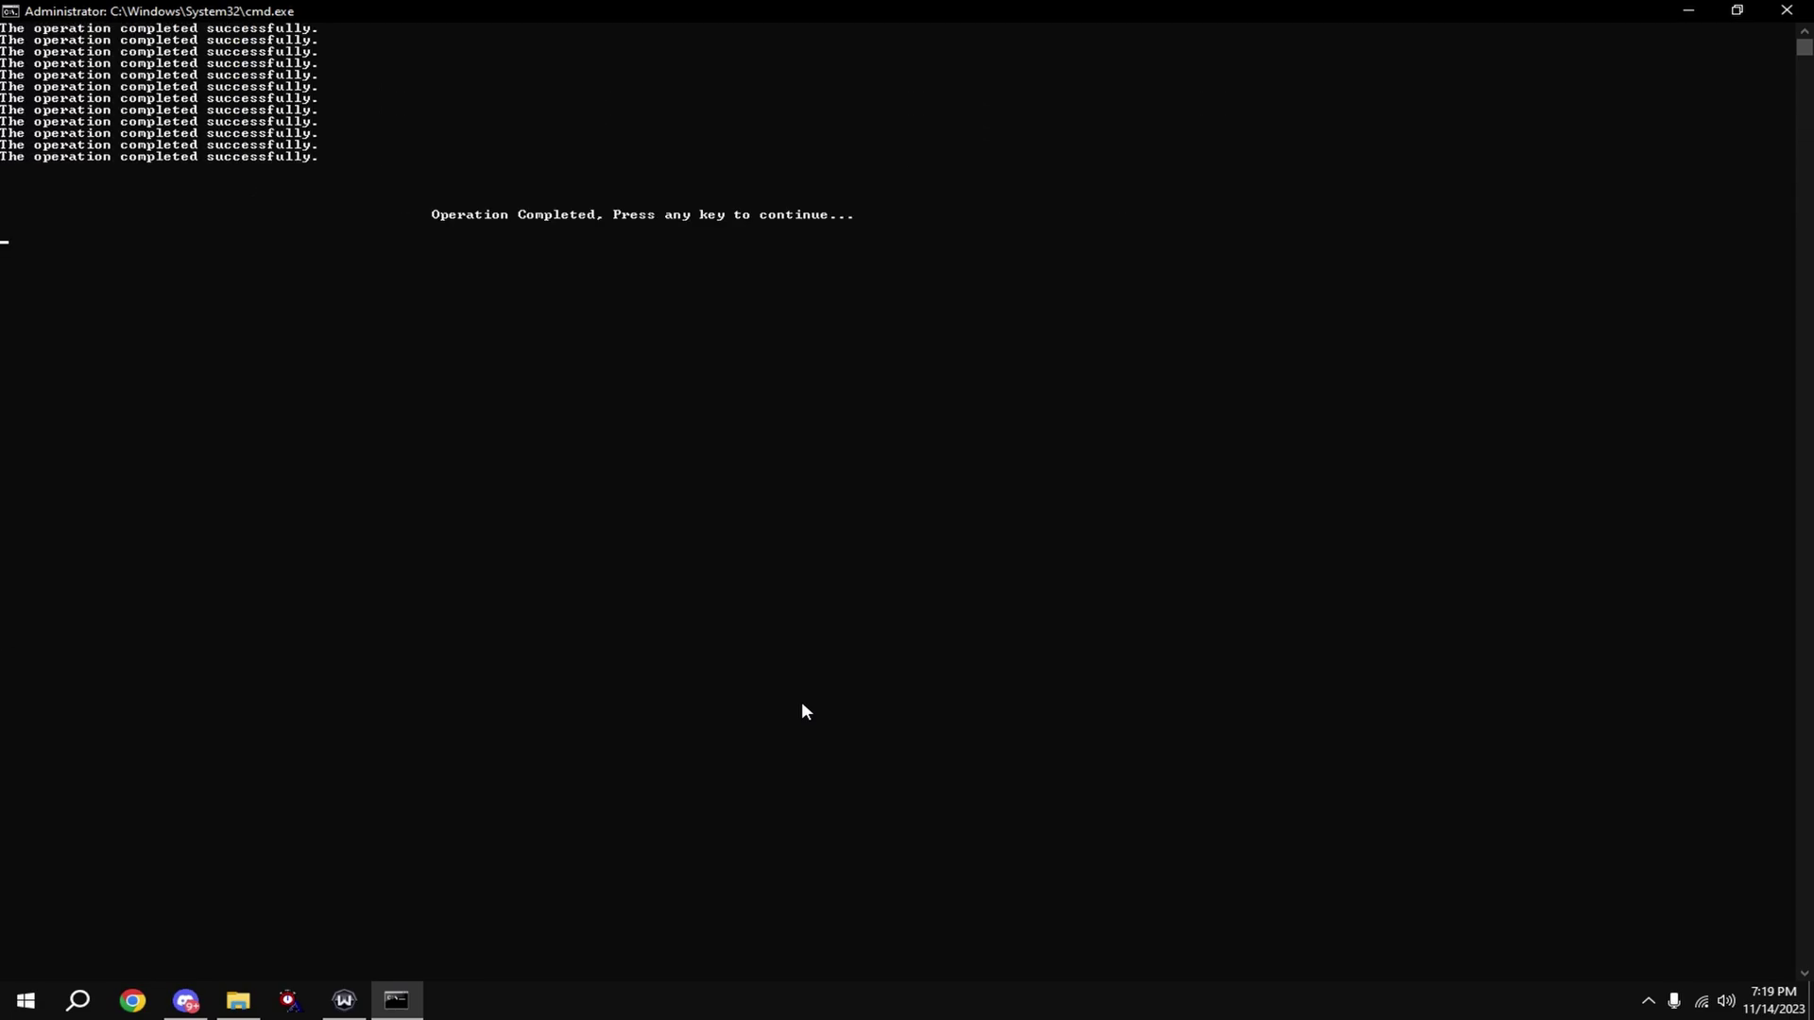
pyautogui.press('Return')
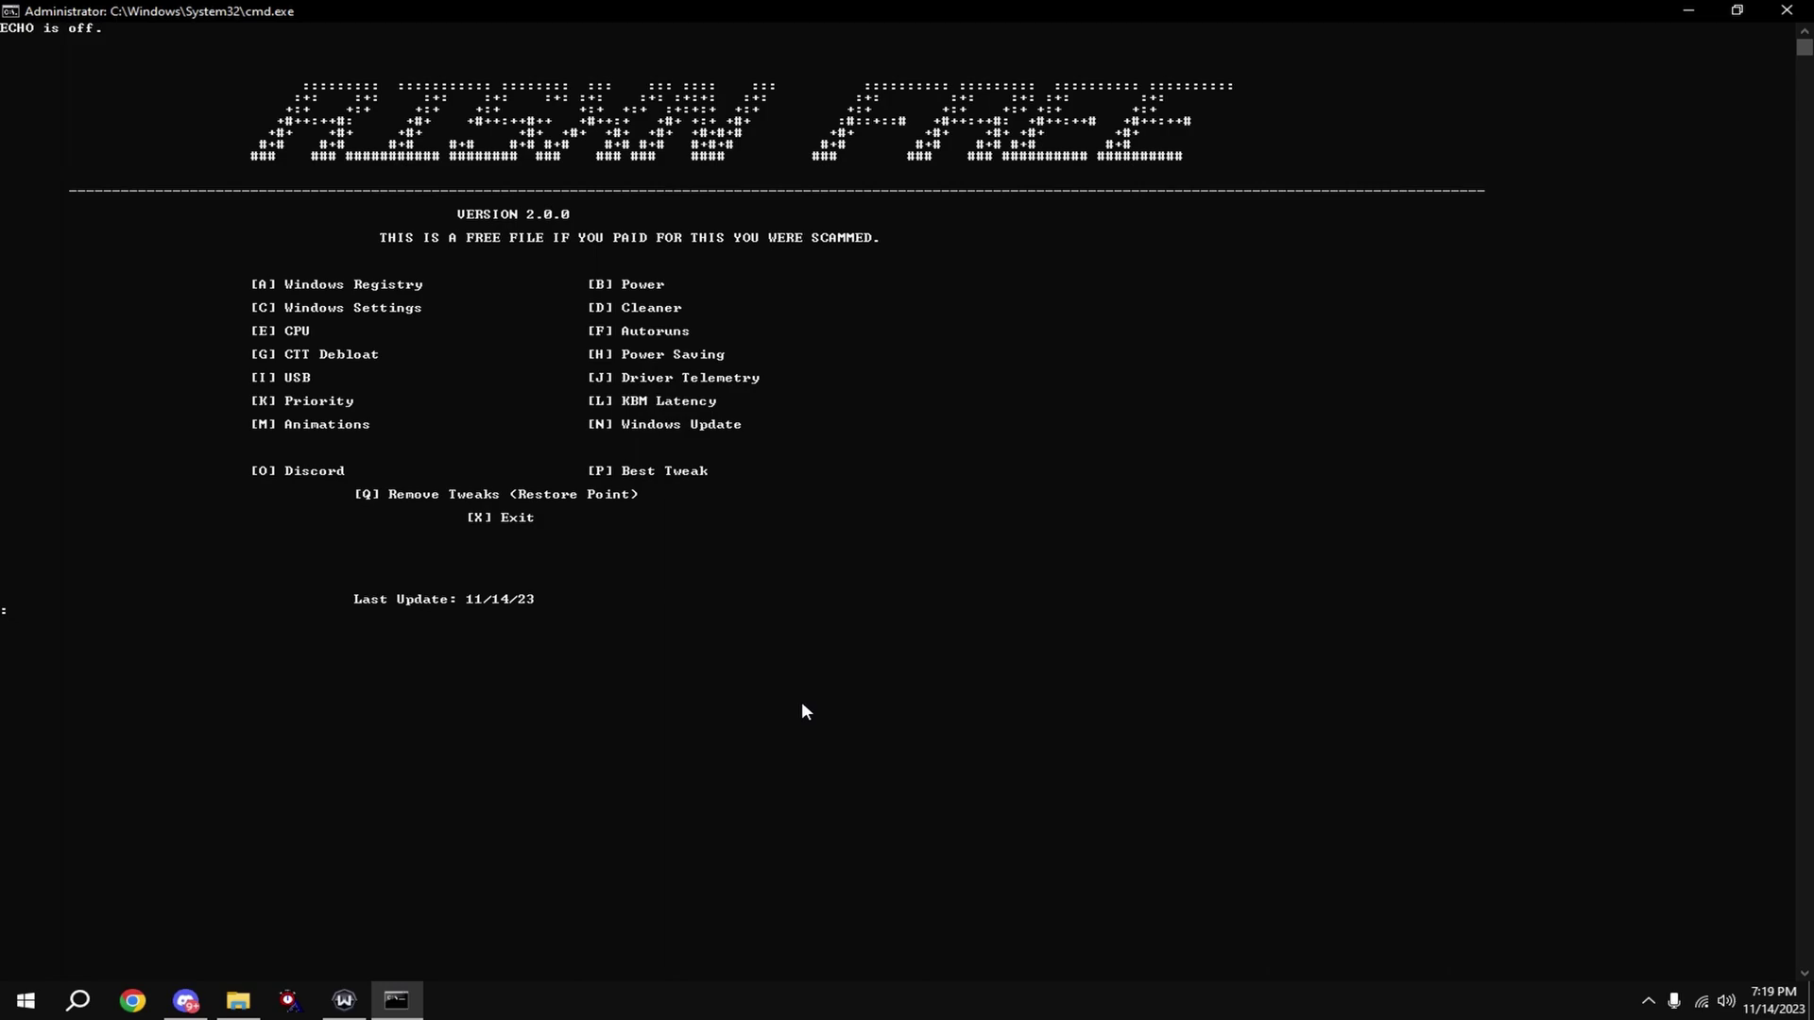
pyautogui.write('j')
pyautogui.press('Return')
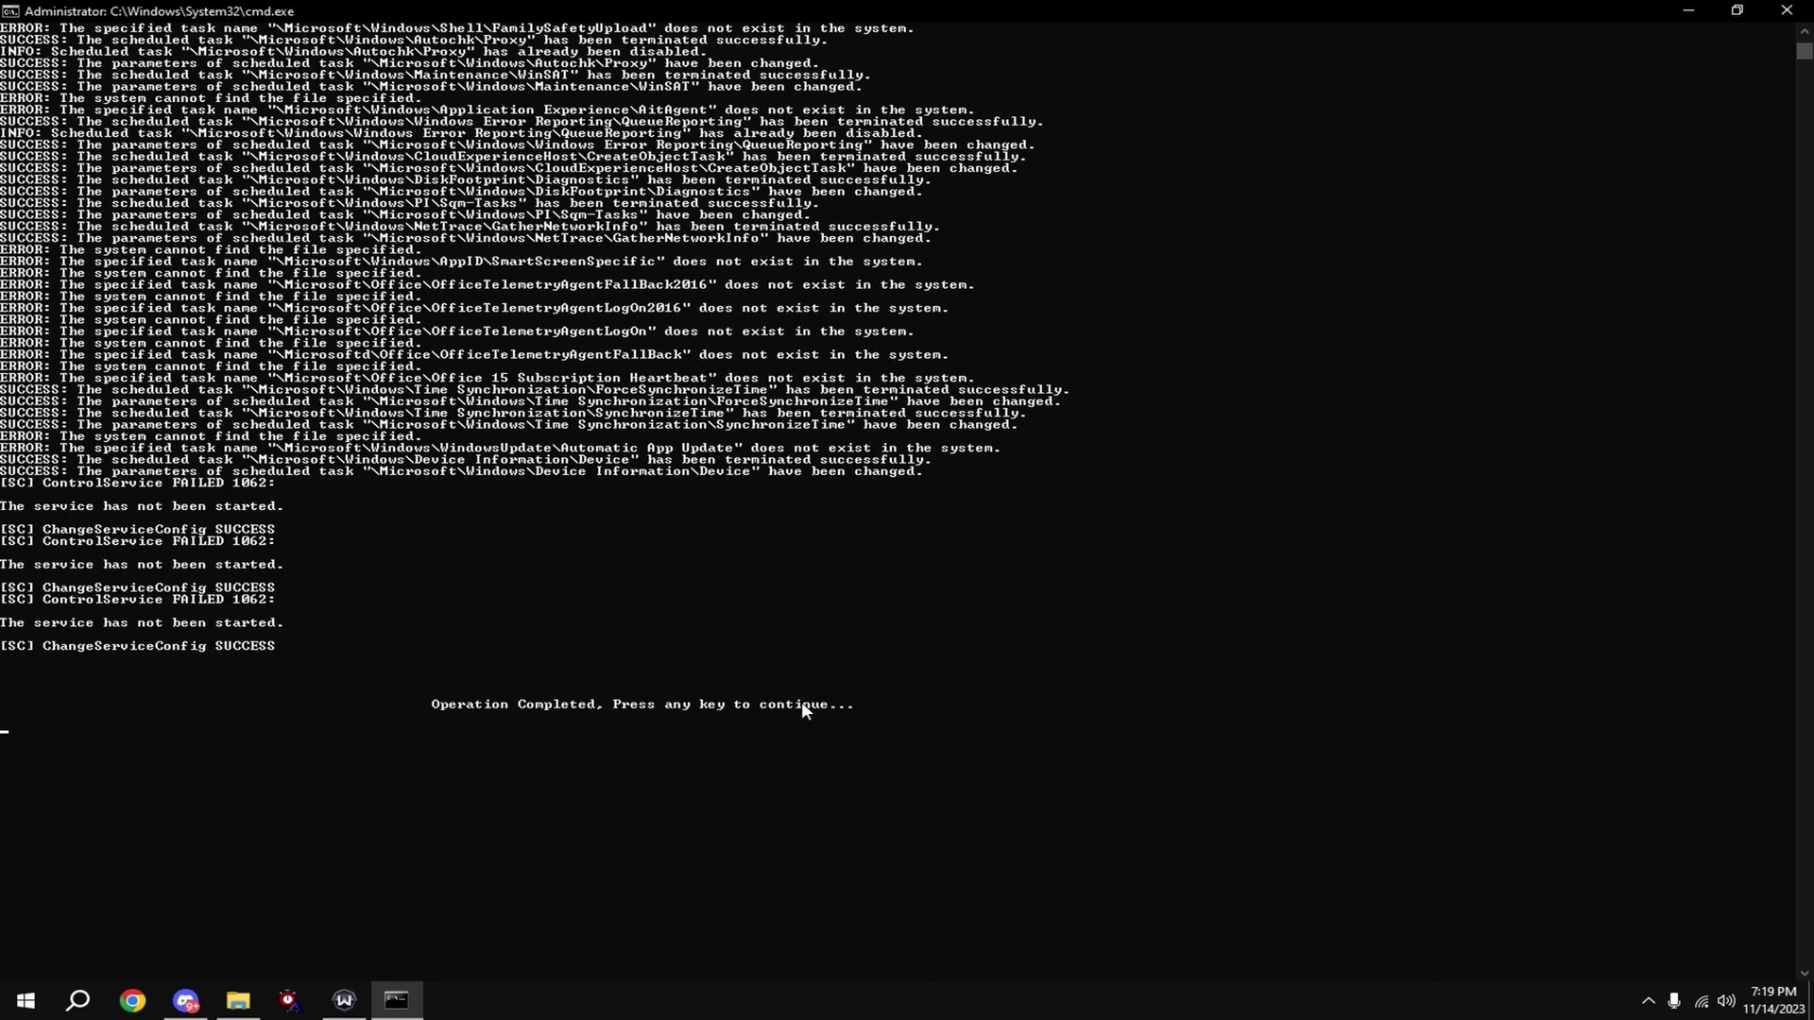
pyautogui.press('Return')
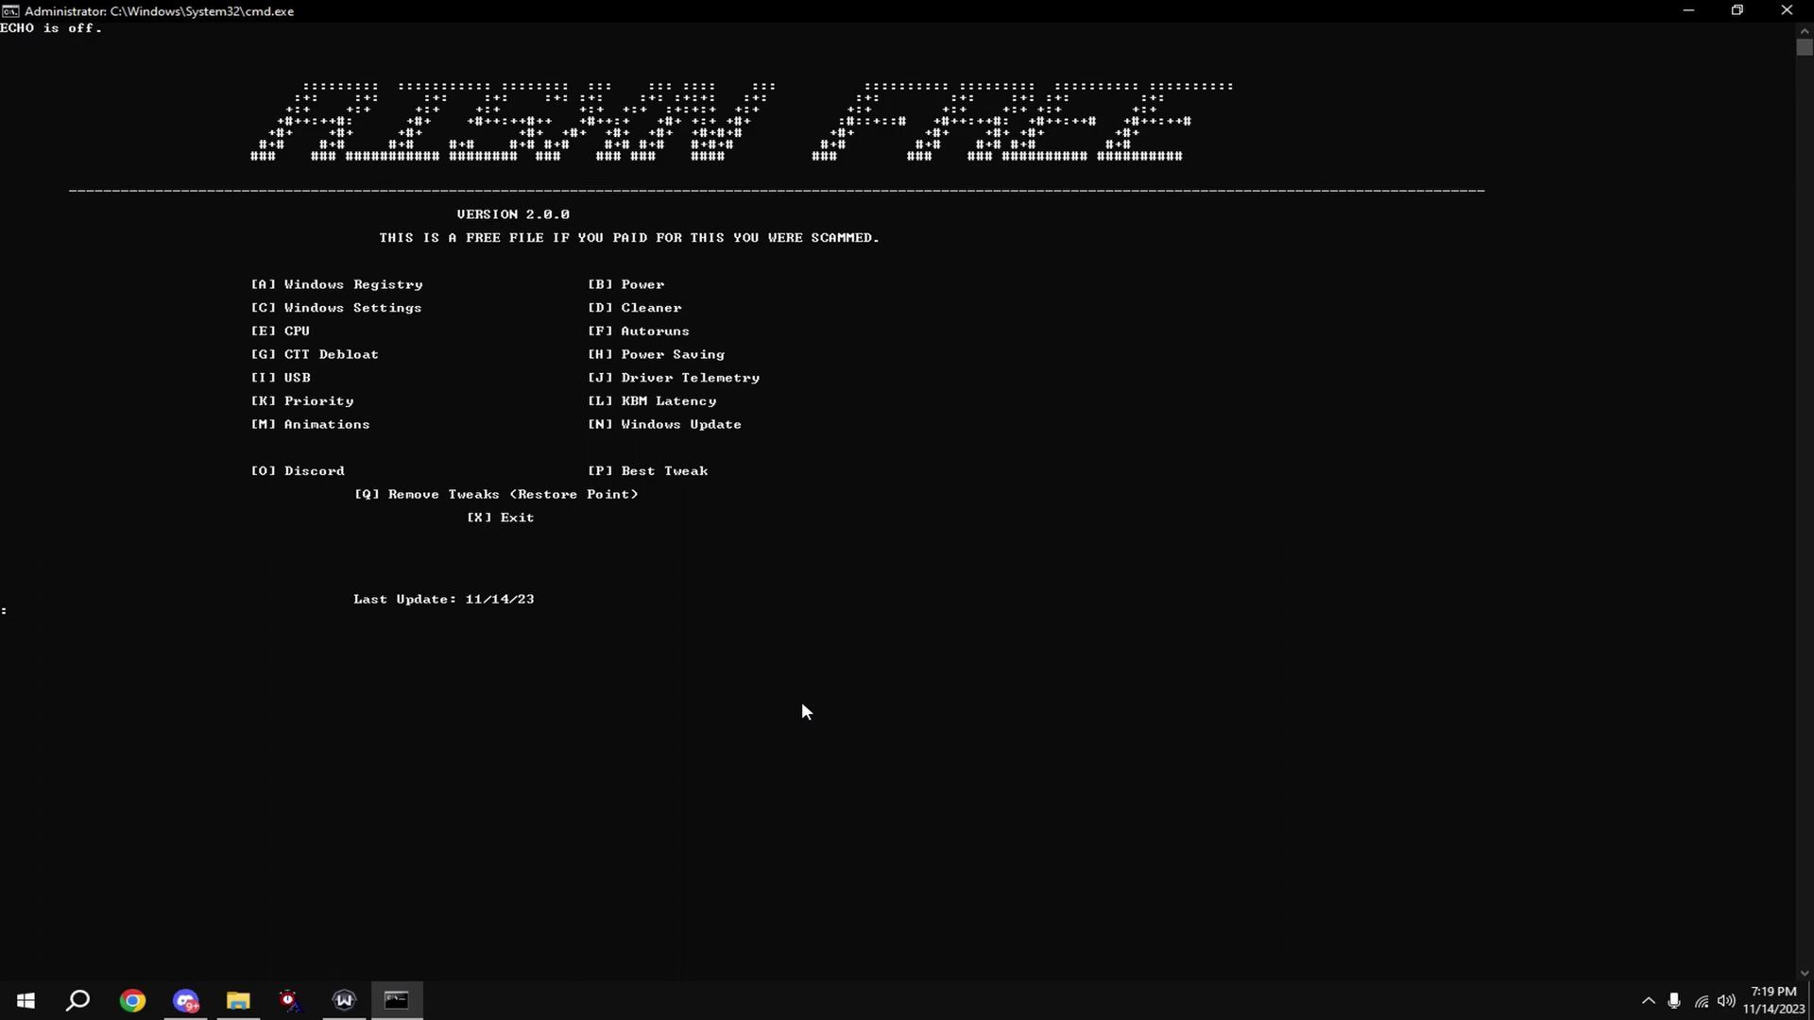
pyautogui.write('k')
# Step: Apply the Fortnite (1) priority tweak, then launch the Animations option to show Performance Options
pyautogui.press('Return')
pyautogui.write('1')
pyautogui.press('Return')
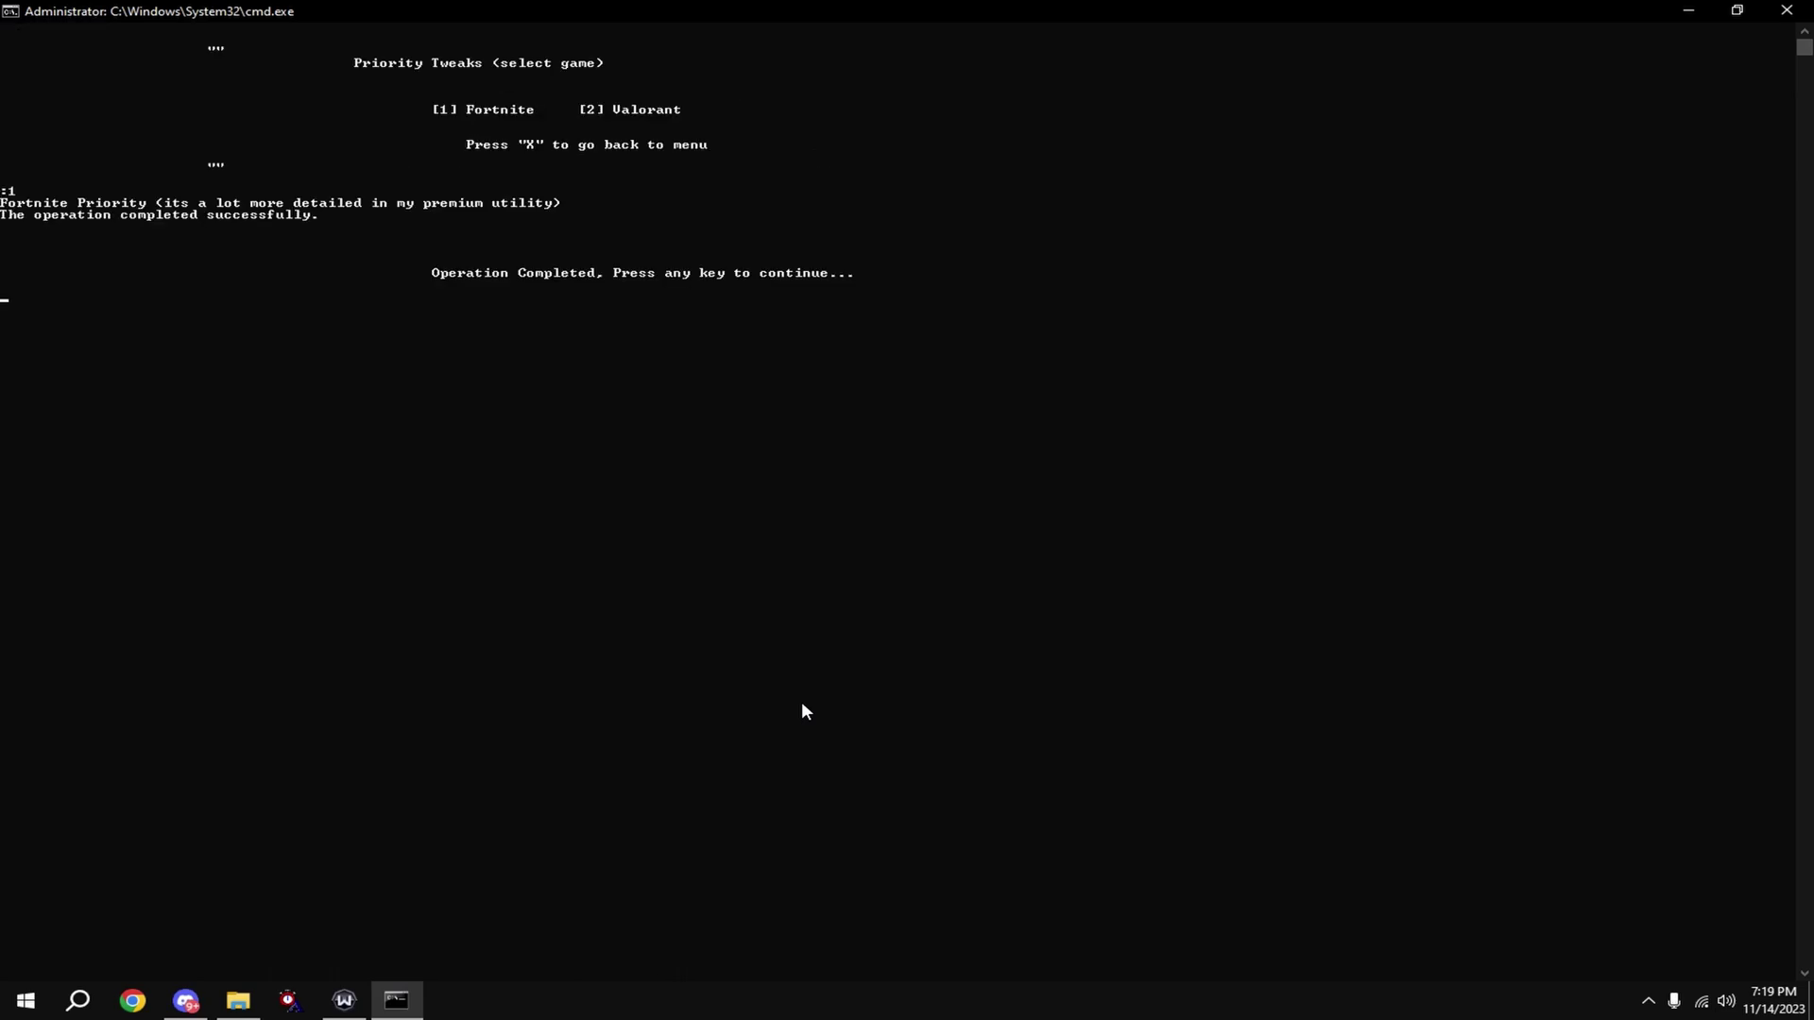
pyautogui.press('Return')
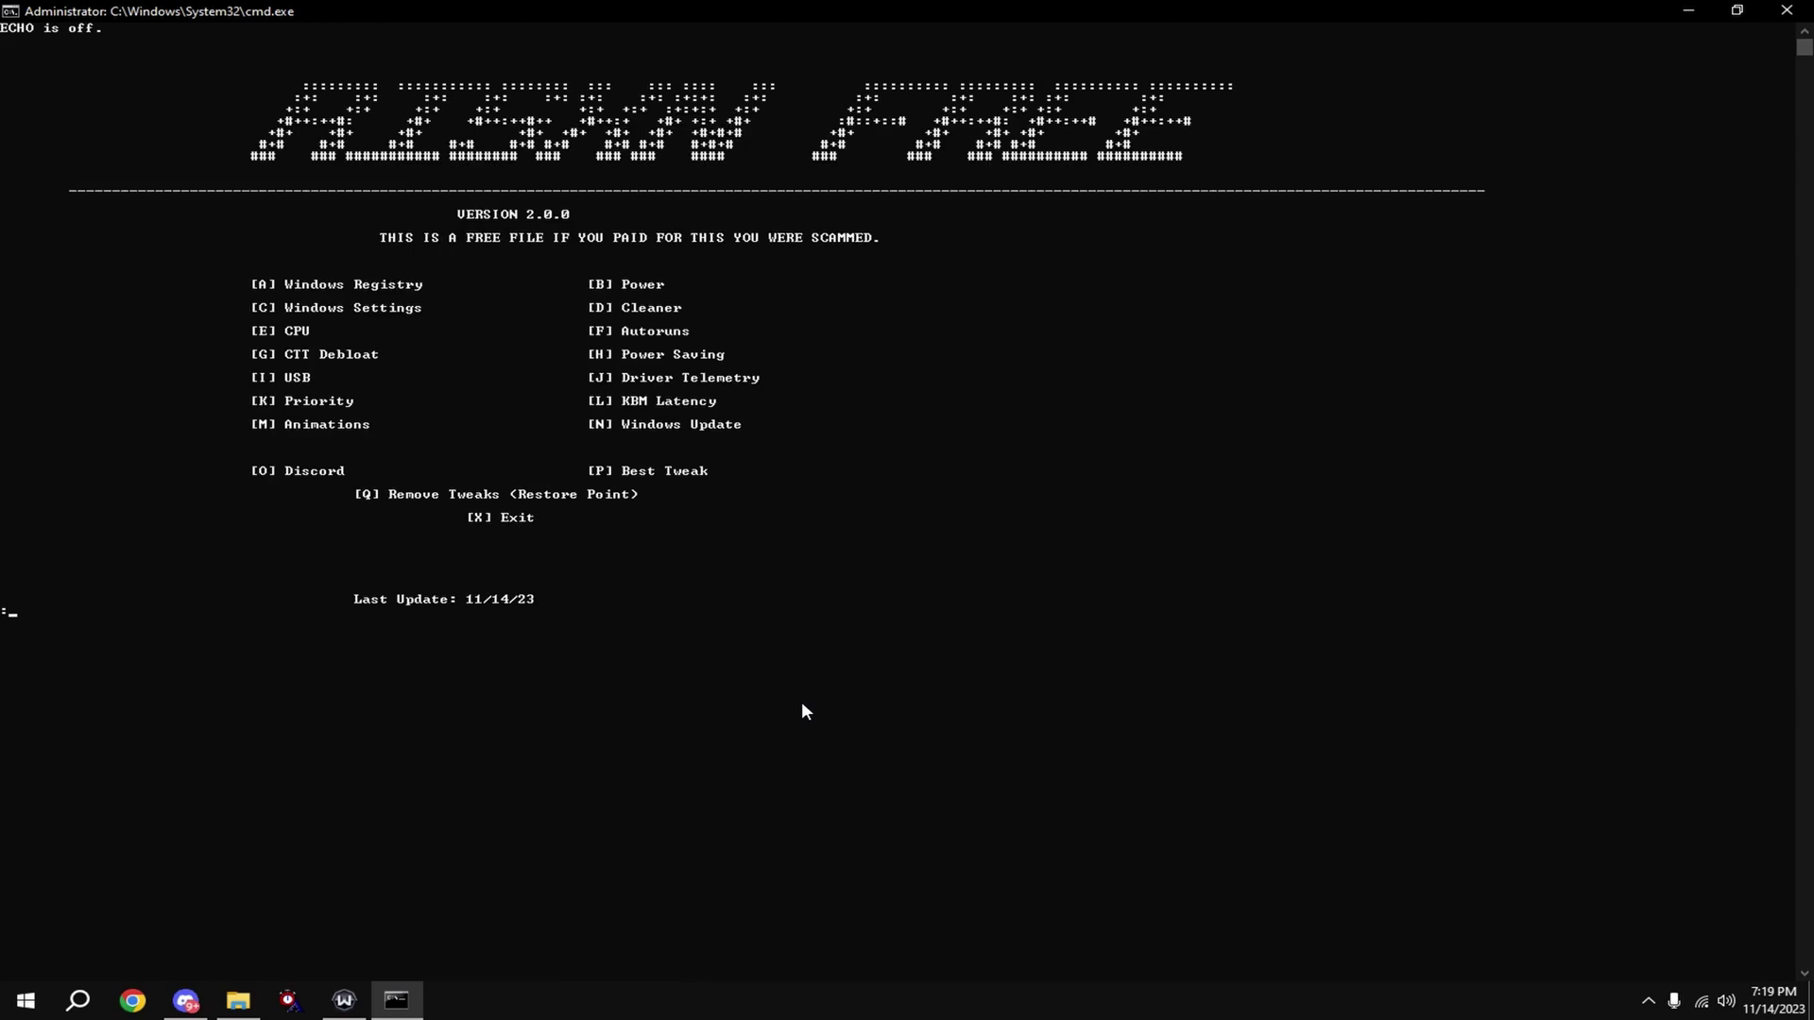
pyautogui.write('a')
pyautogui.press('Return')
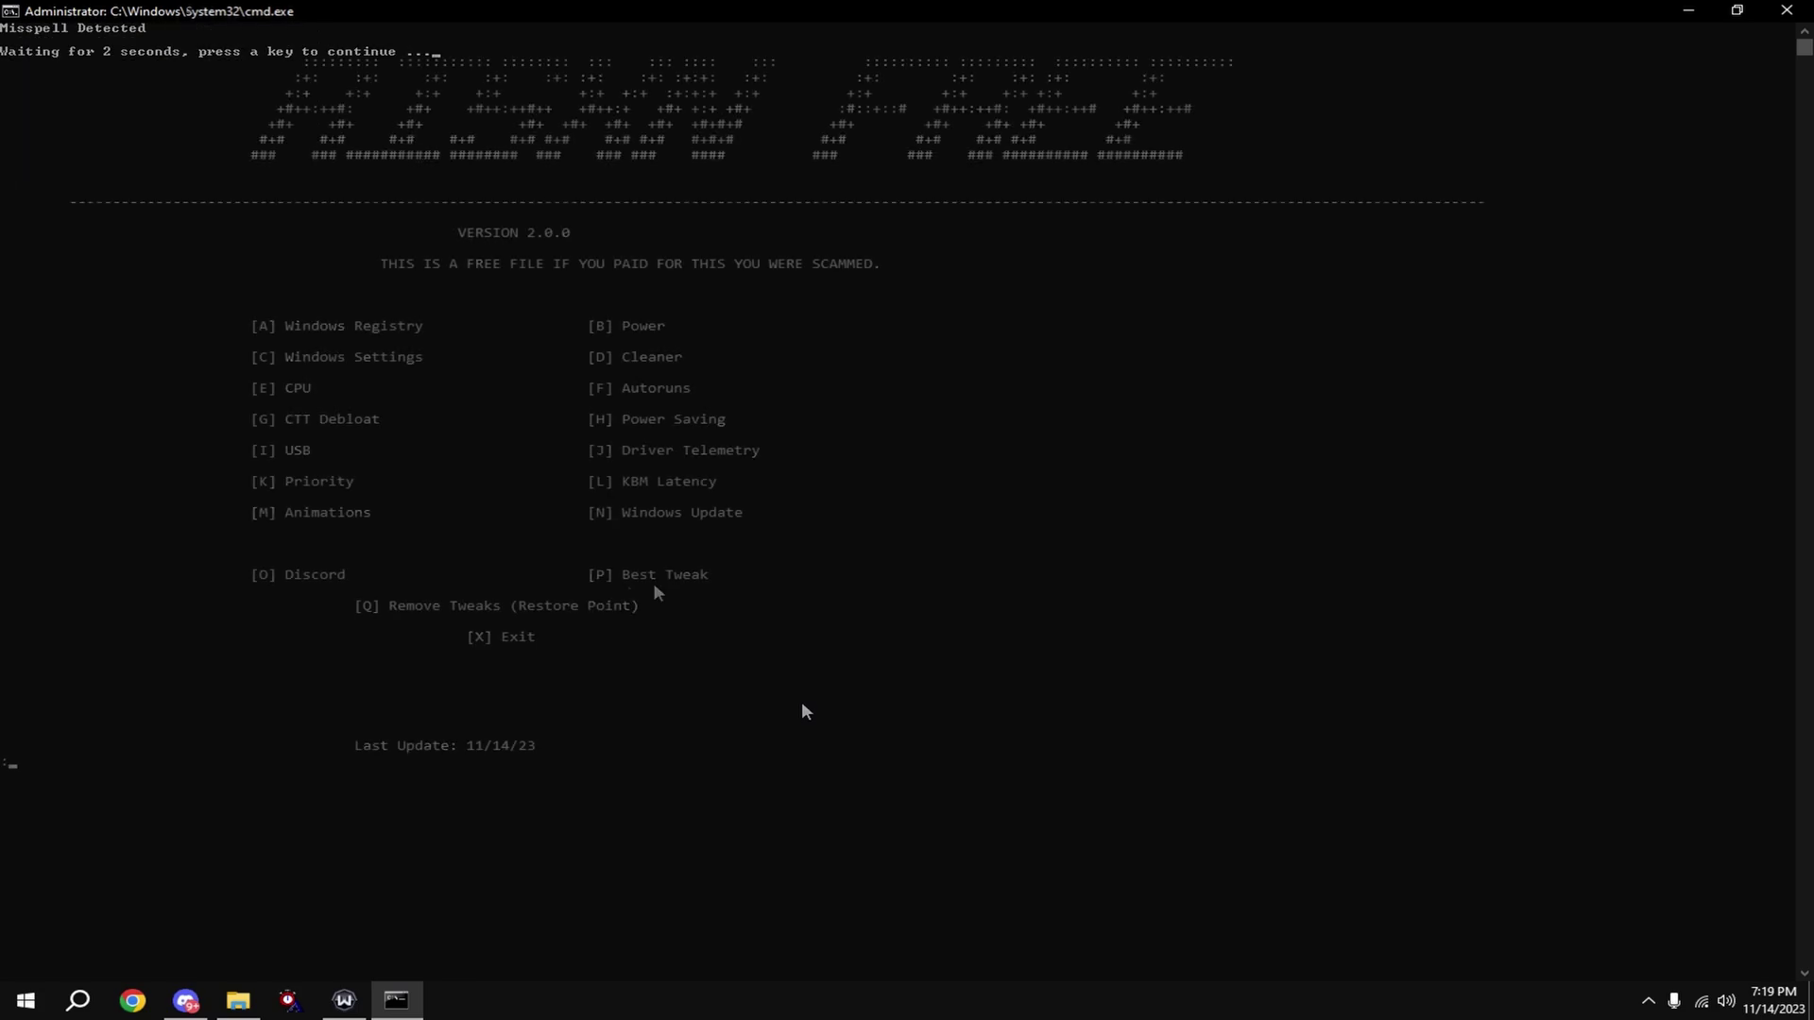
pyautogui.press('m')
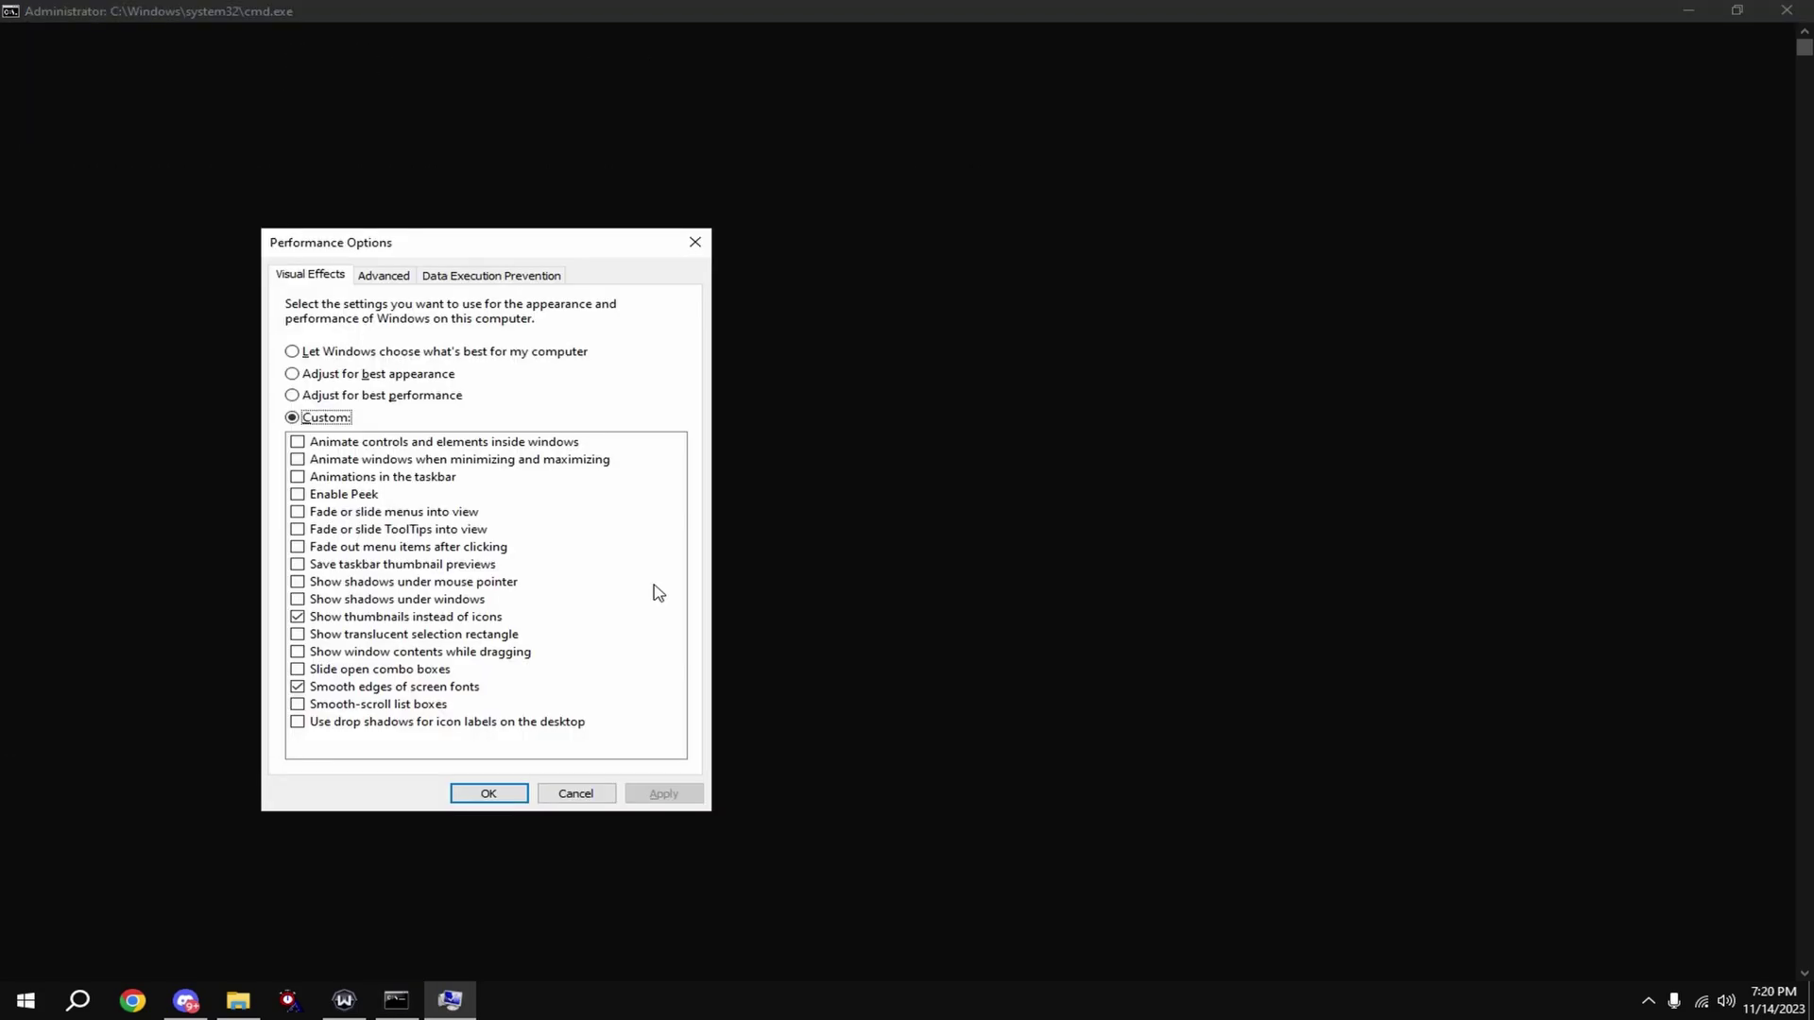
# Step: Choose Adjust for best performance, keep Smooth edges of screen fonts and Show thumbnails, apply and confirm
pyautogui.click(366, 397)
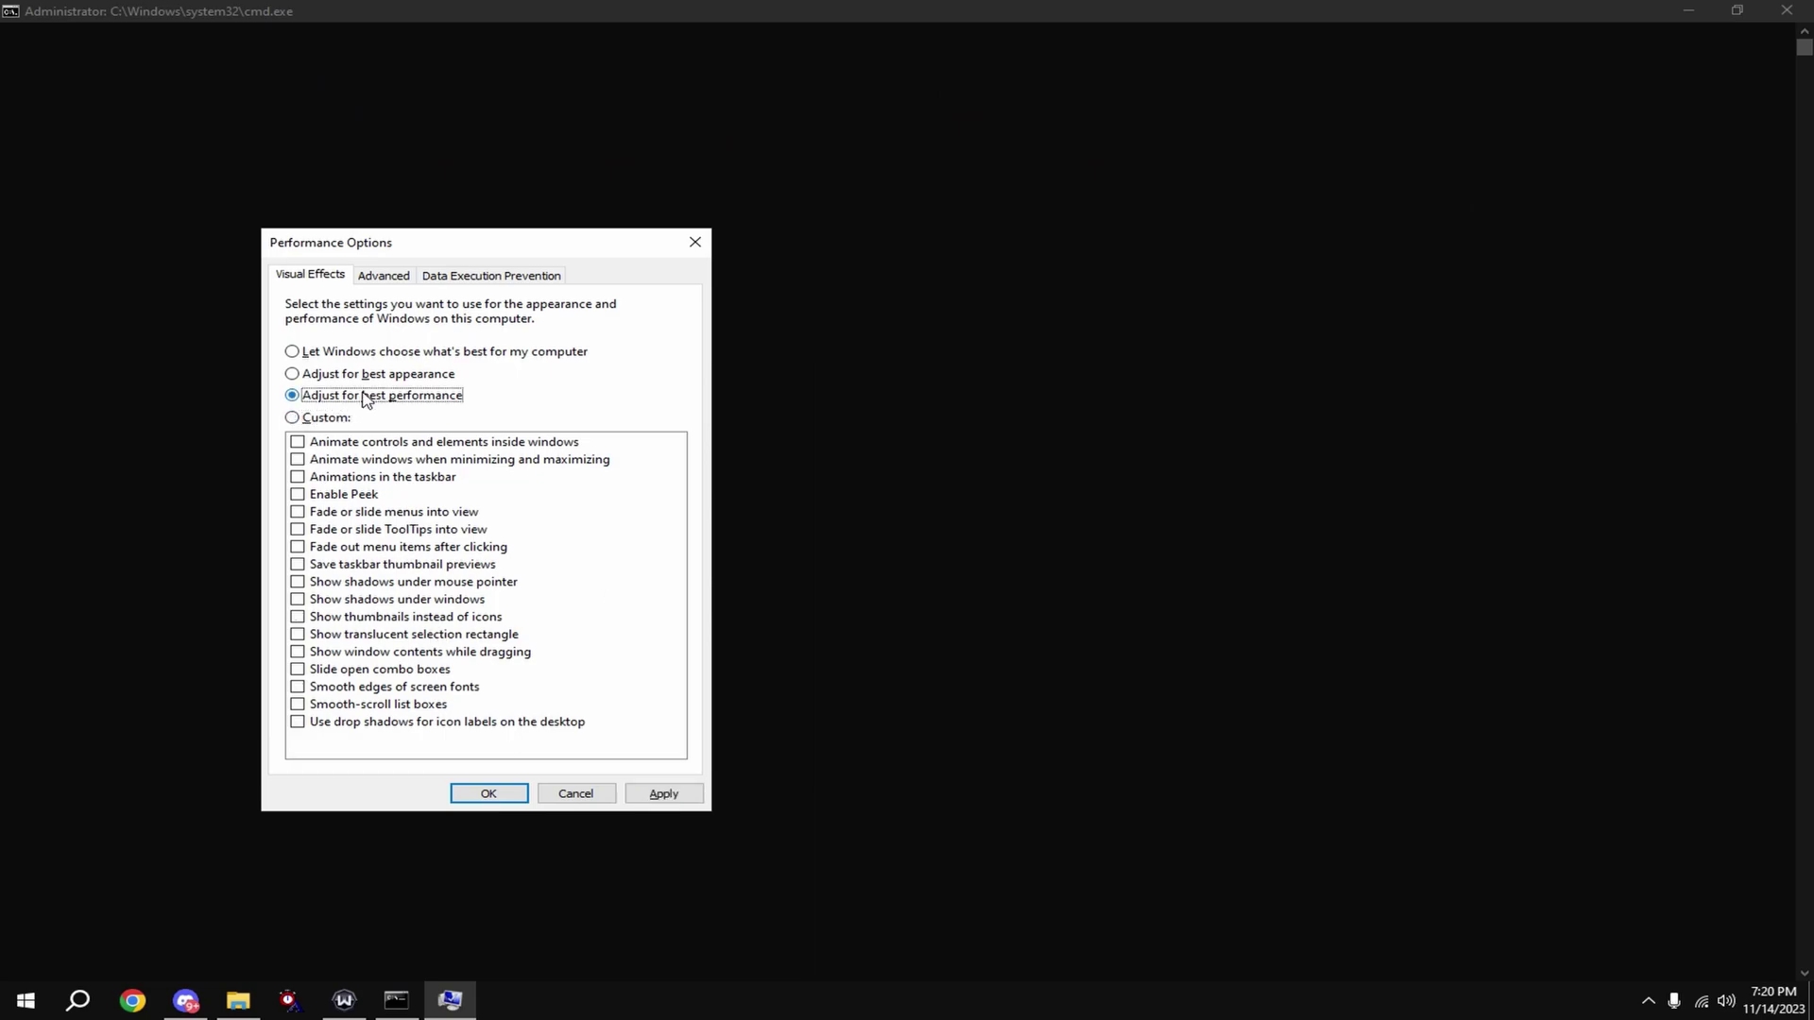
pyautogui.click(302, 688)
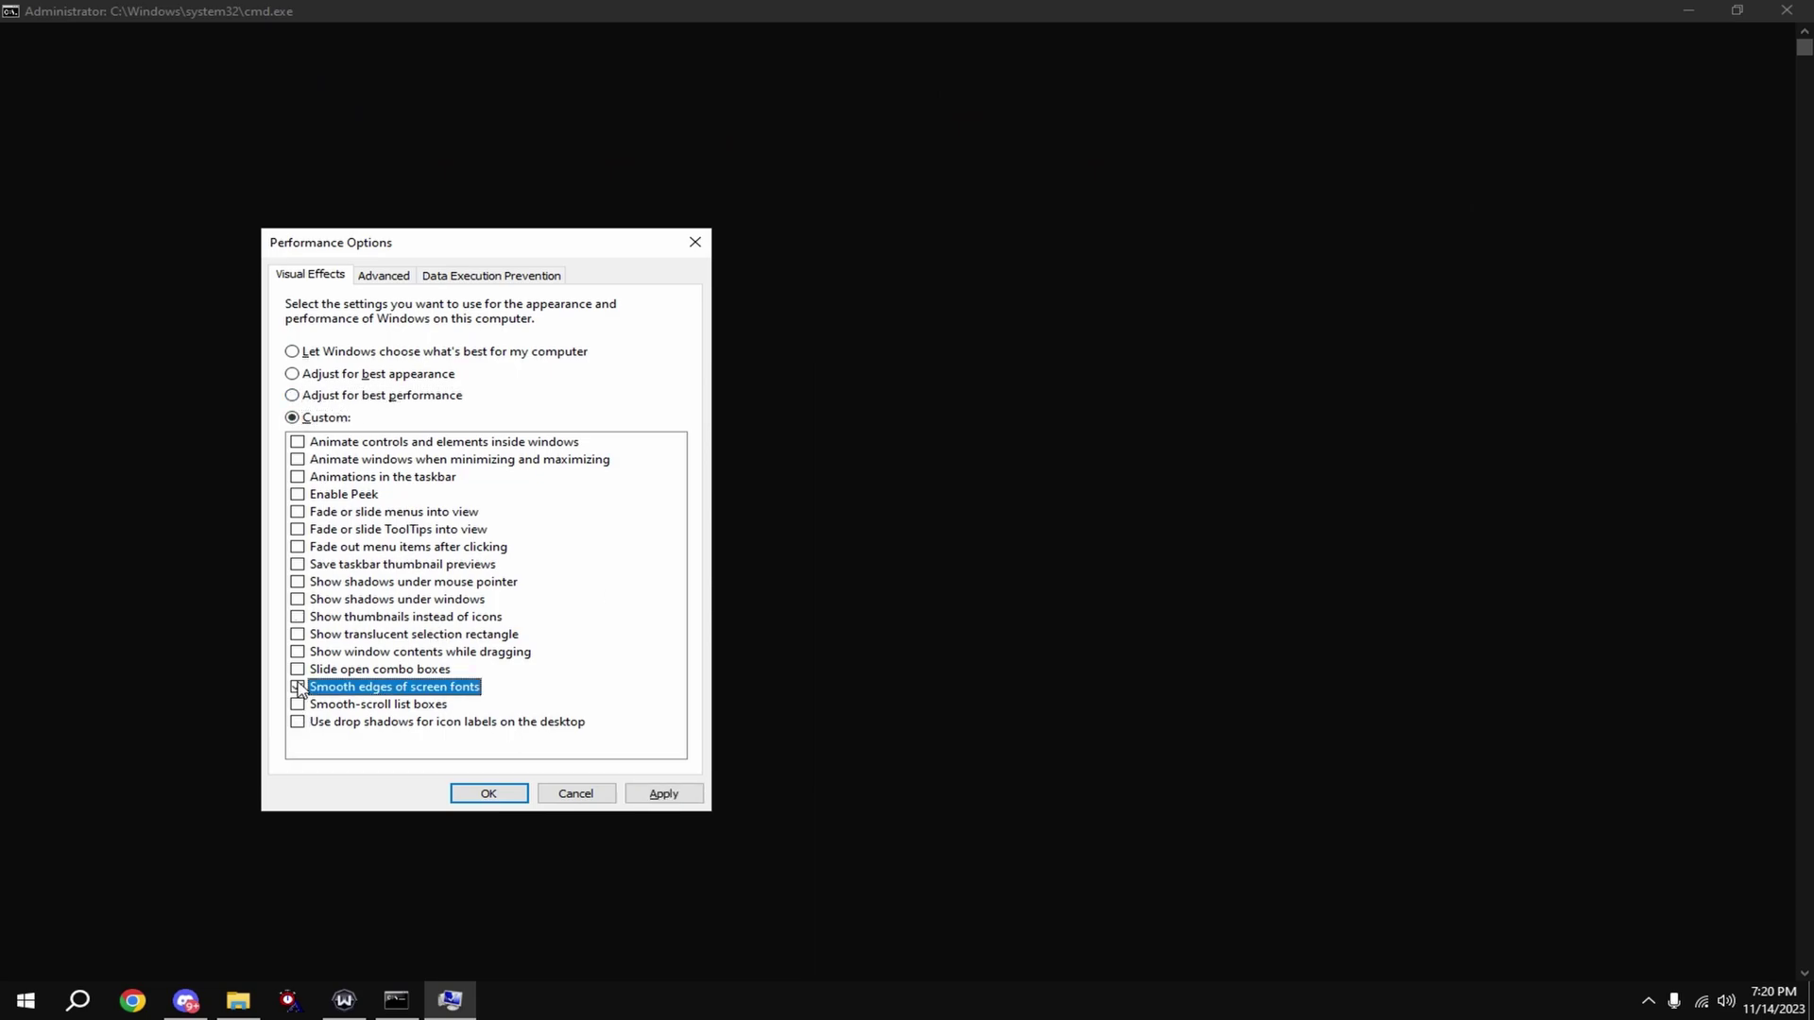
pyautogui.click(299, 619)
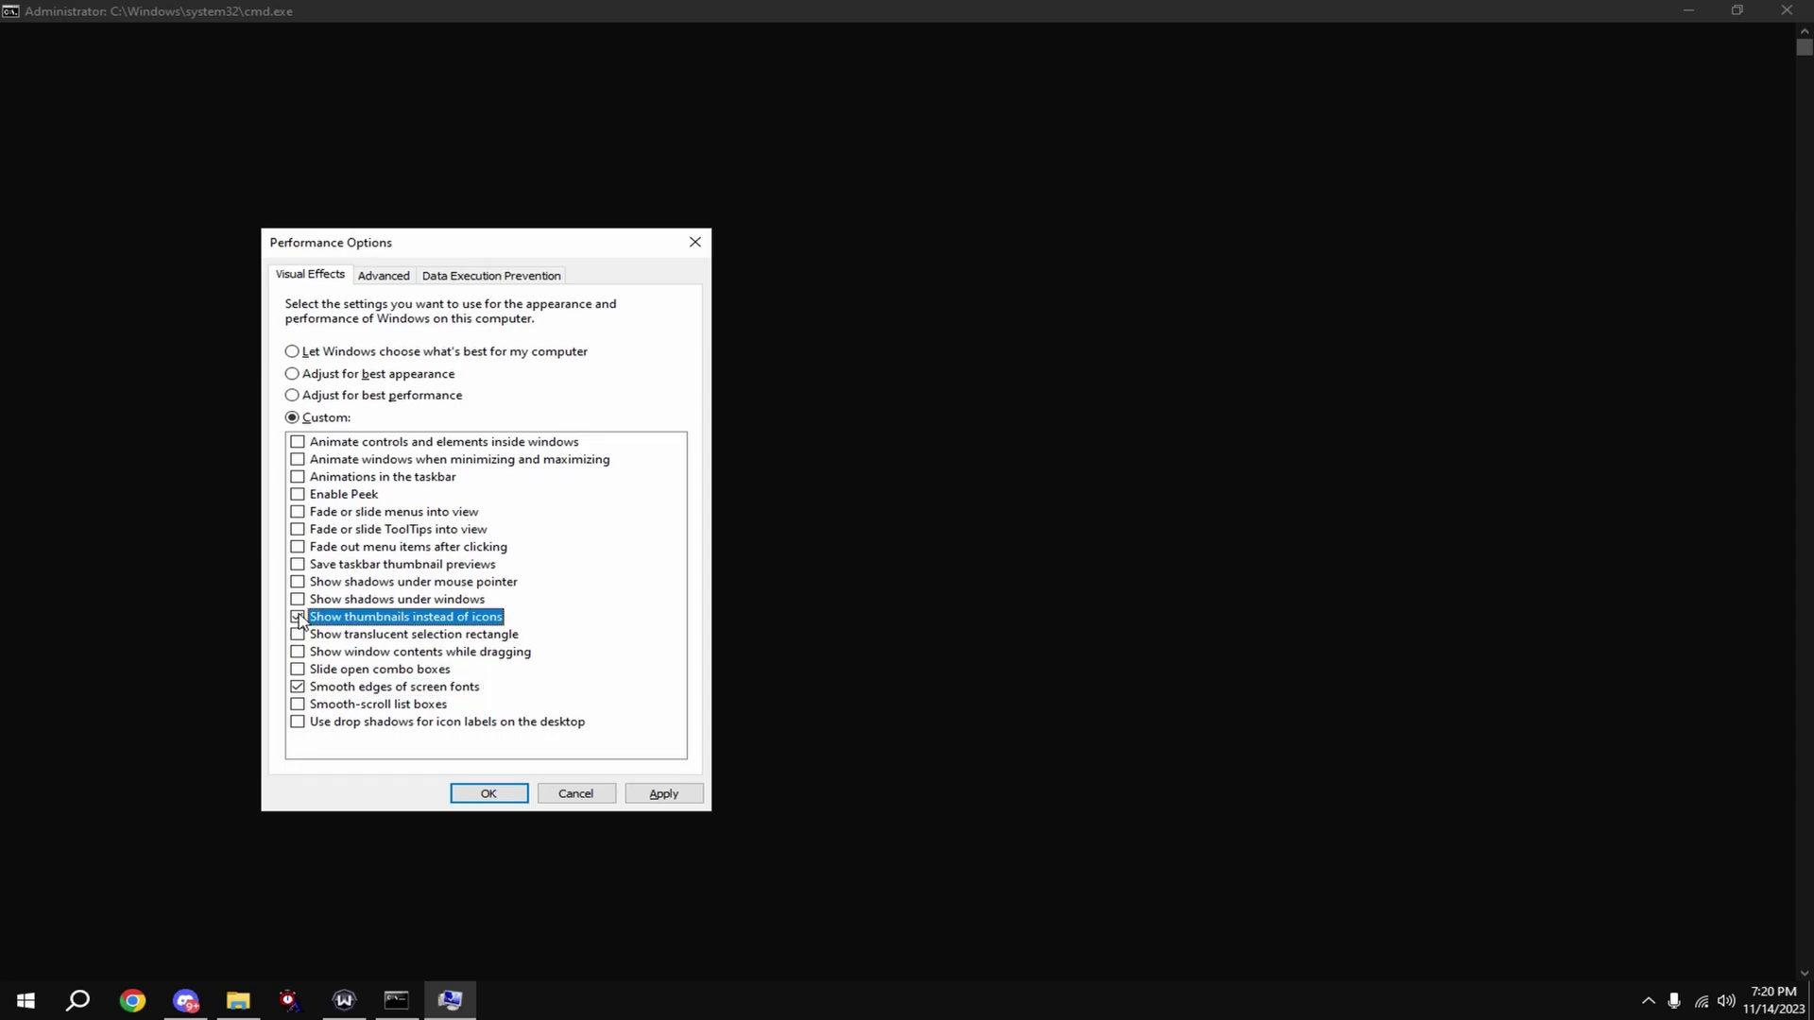
pyautogui.click(661, 795)
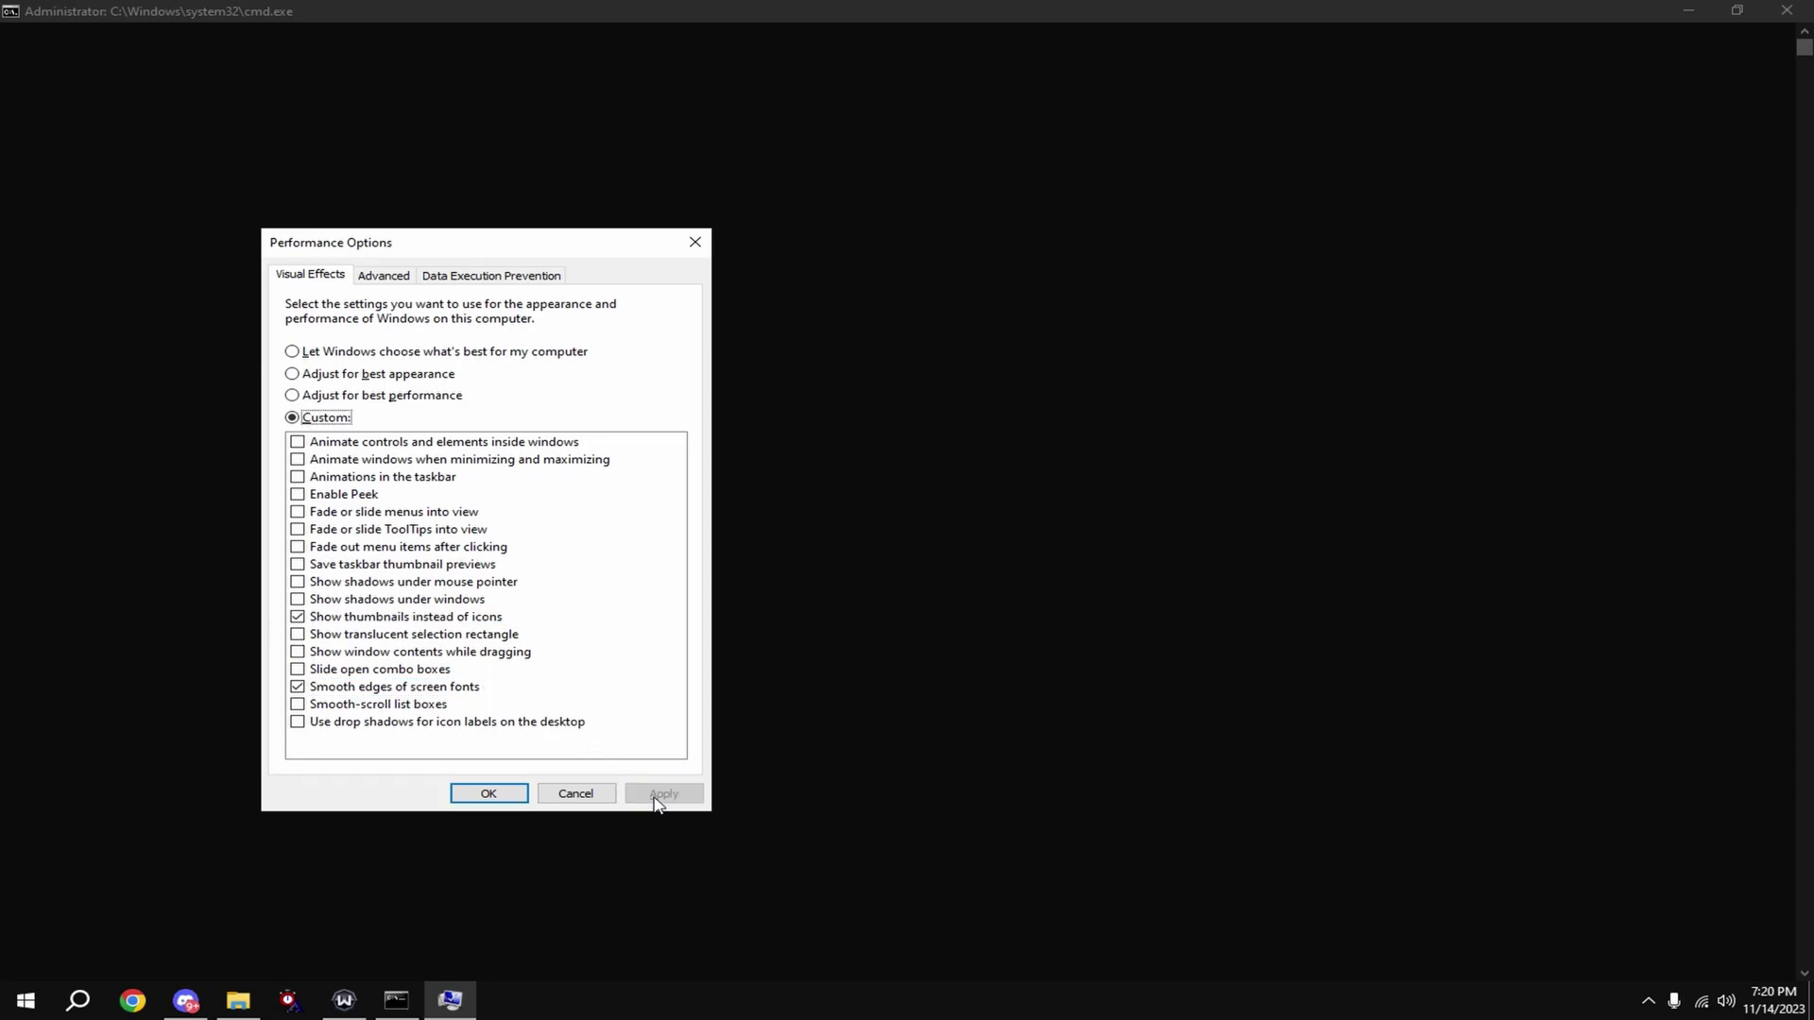
pyautogui.click(487, 794)
pyautogui.press('Return')
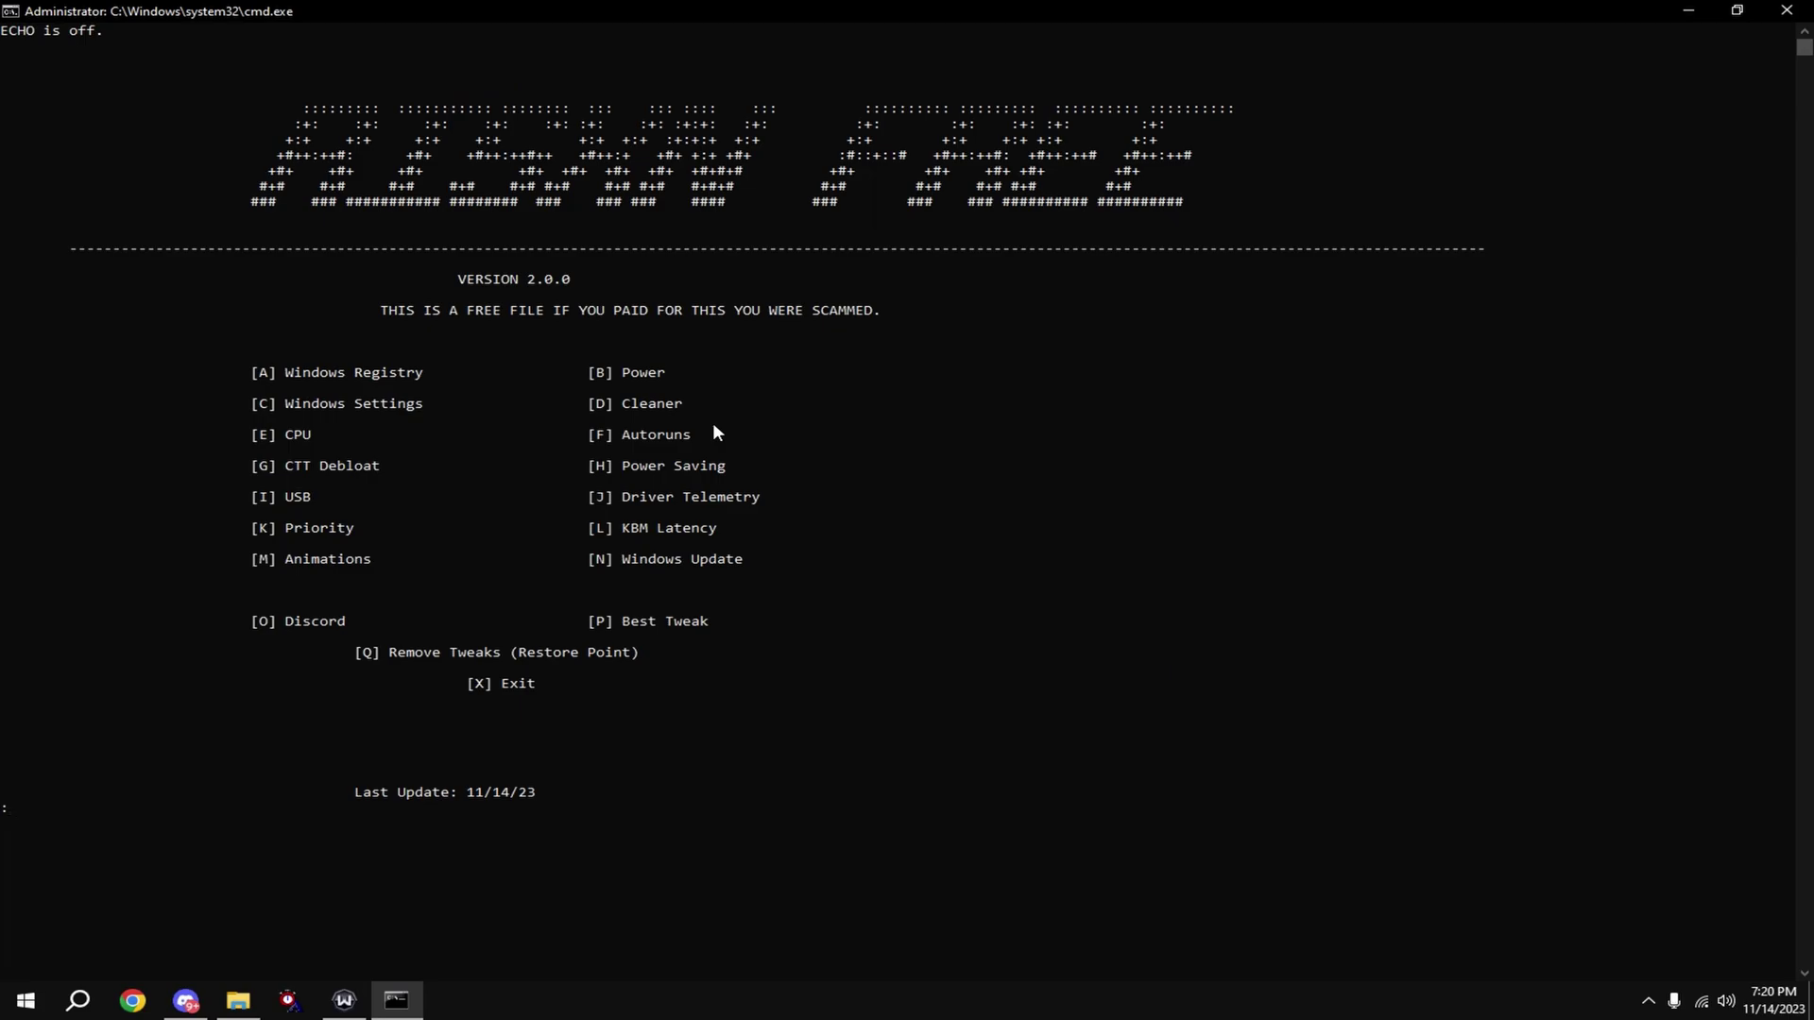
pyautogui.write('n')
# Step: Run the Windows Update disabling tweak and return to the panel menu
pyautogui.press('Return')
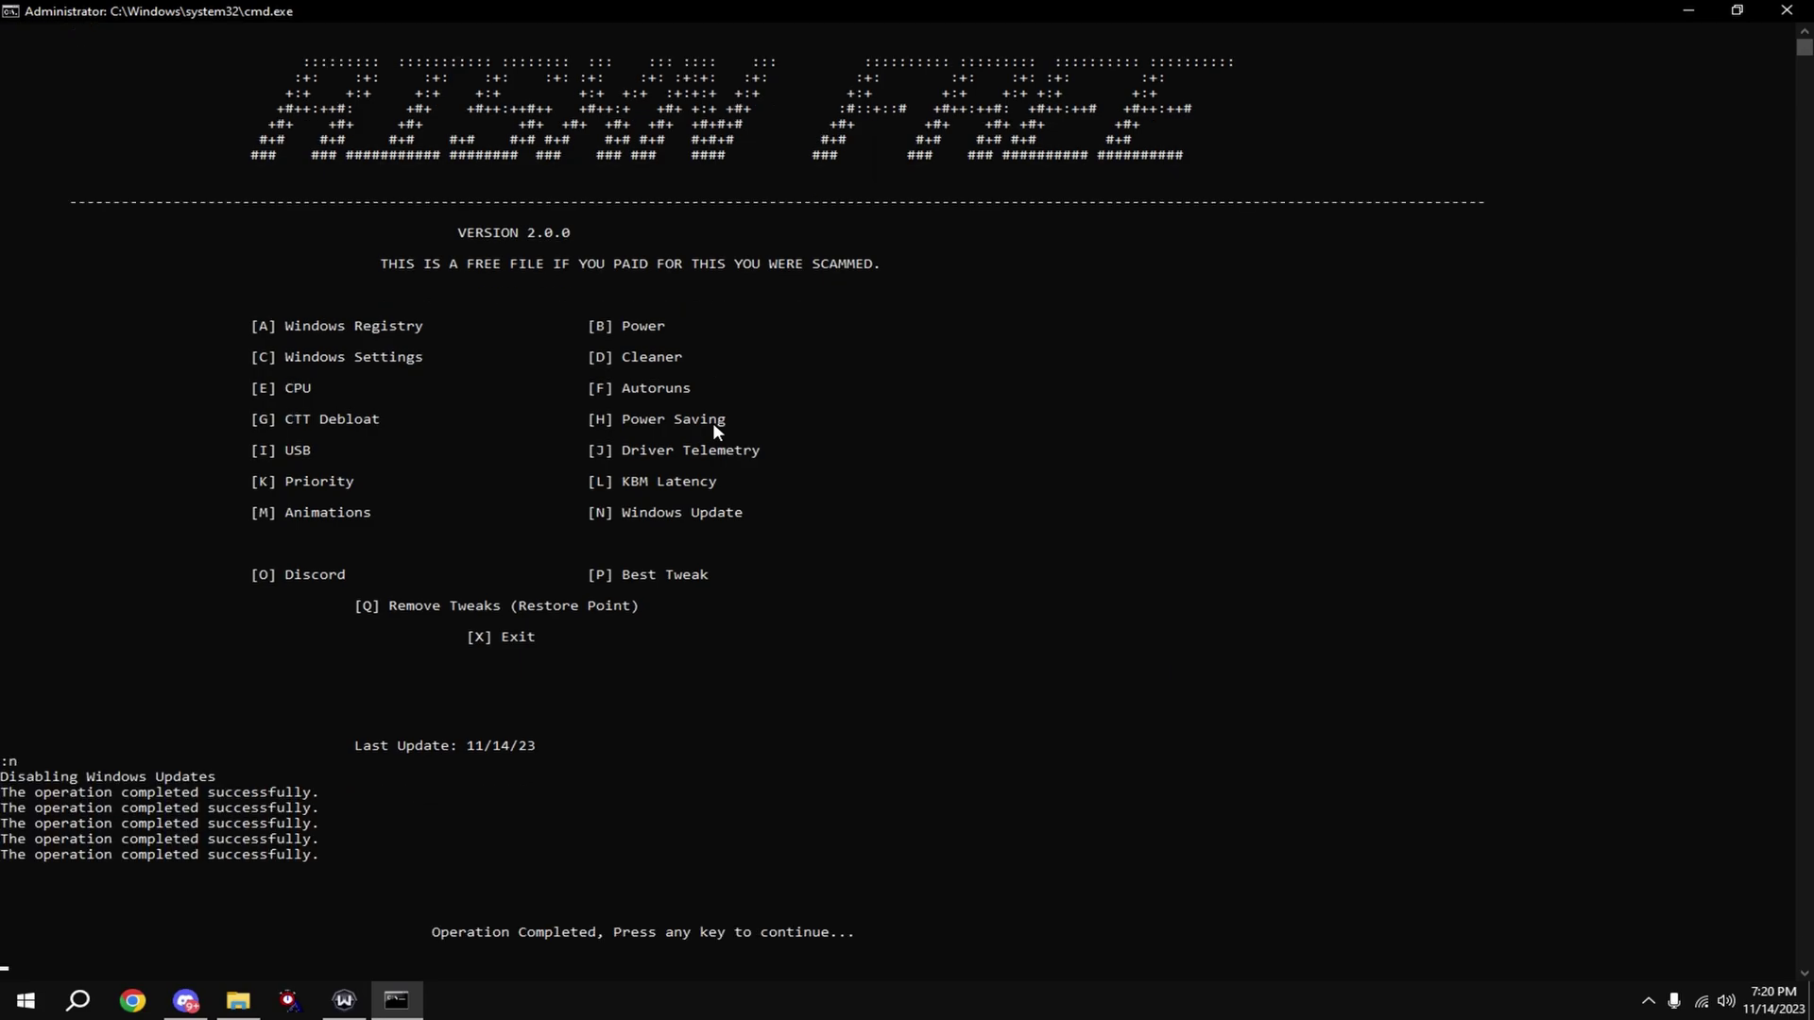
pyautogui.press('Return')
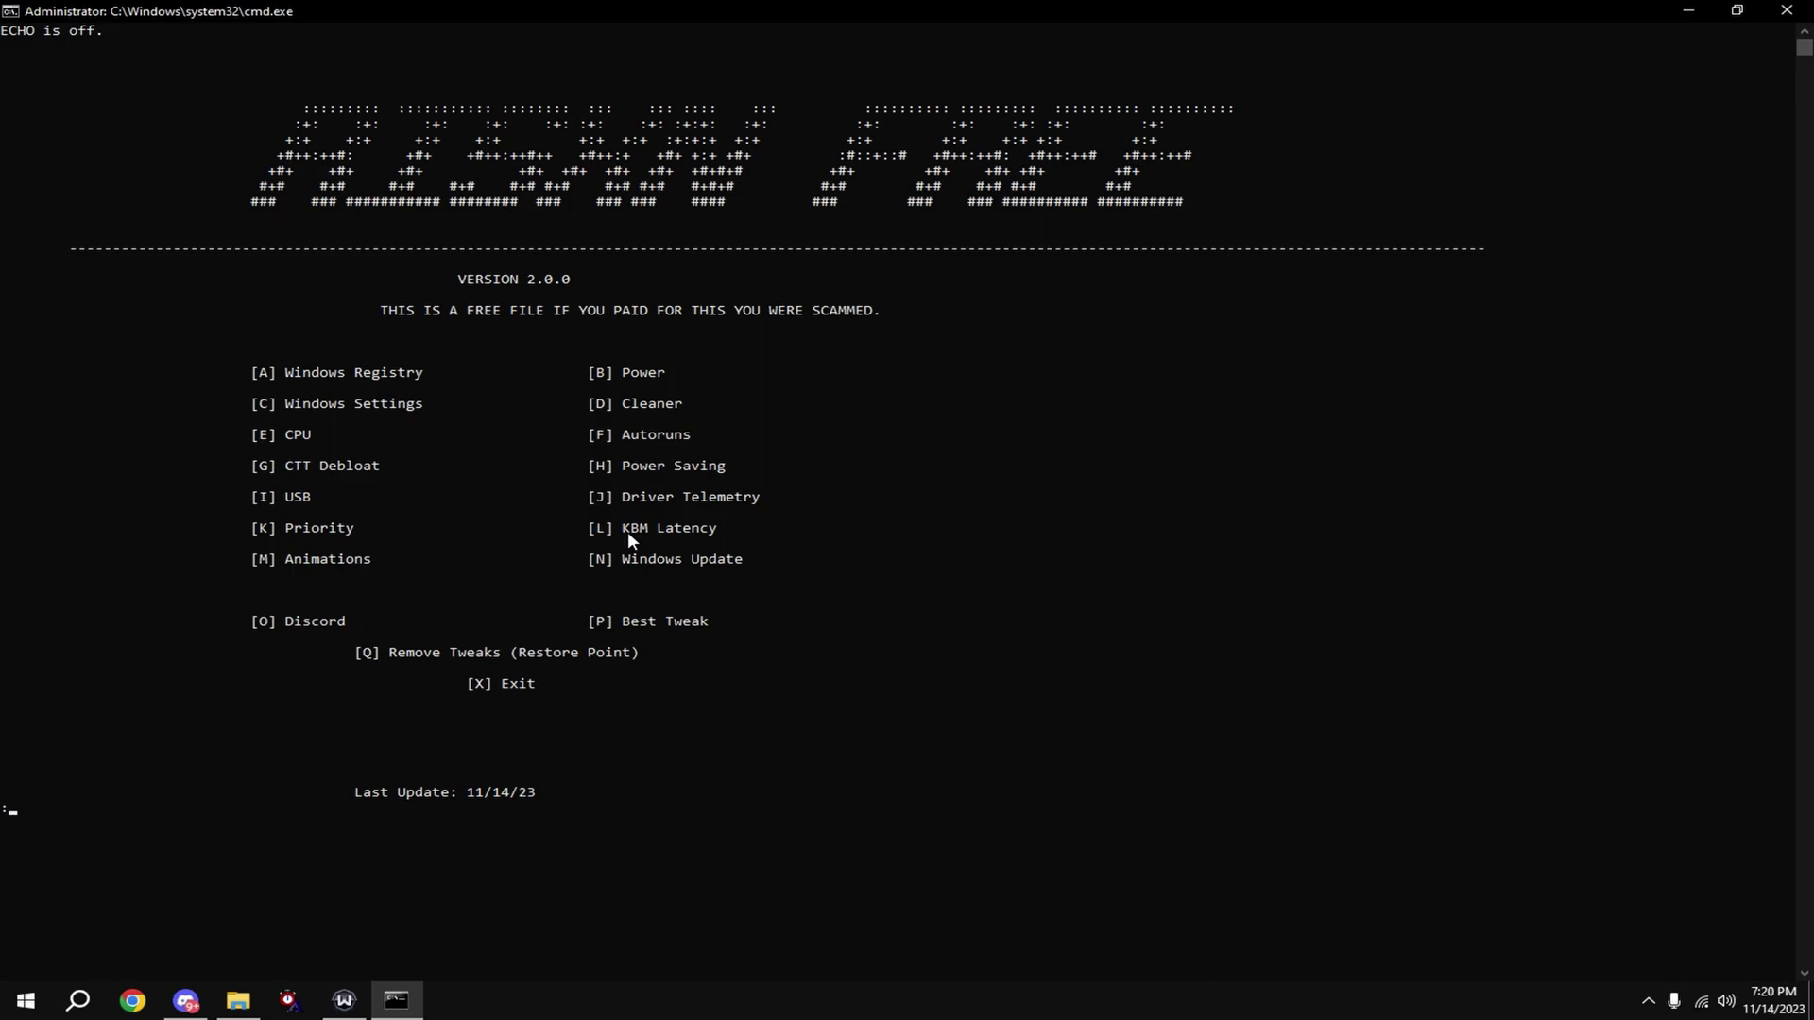
pyautogui.write('q')
# Step: Launch System Restore, choose a different restore point and select risxn Restore Point (11/10/2023)
pyautogui.press('Return')
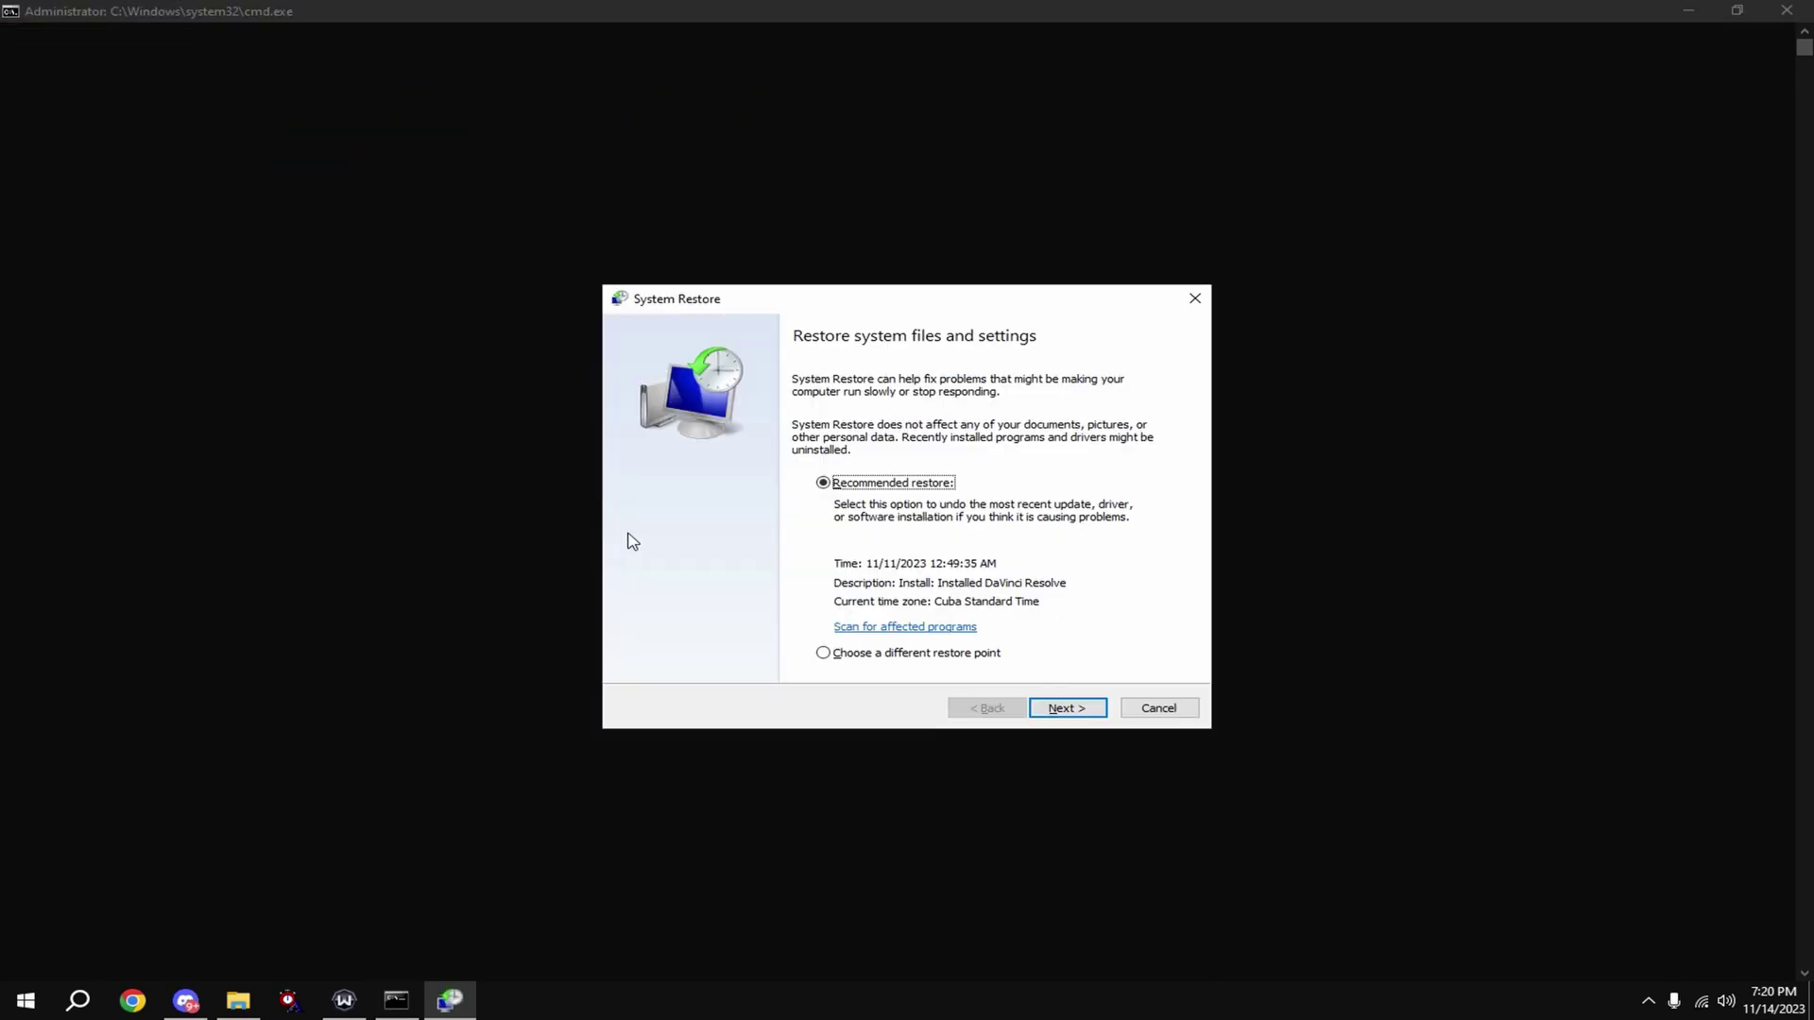
pyautogui.click(925, 656)
pyautogui.click(1067, 708)
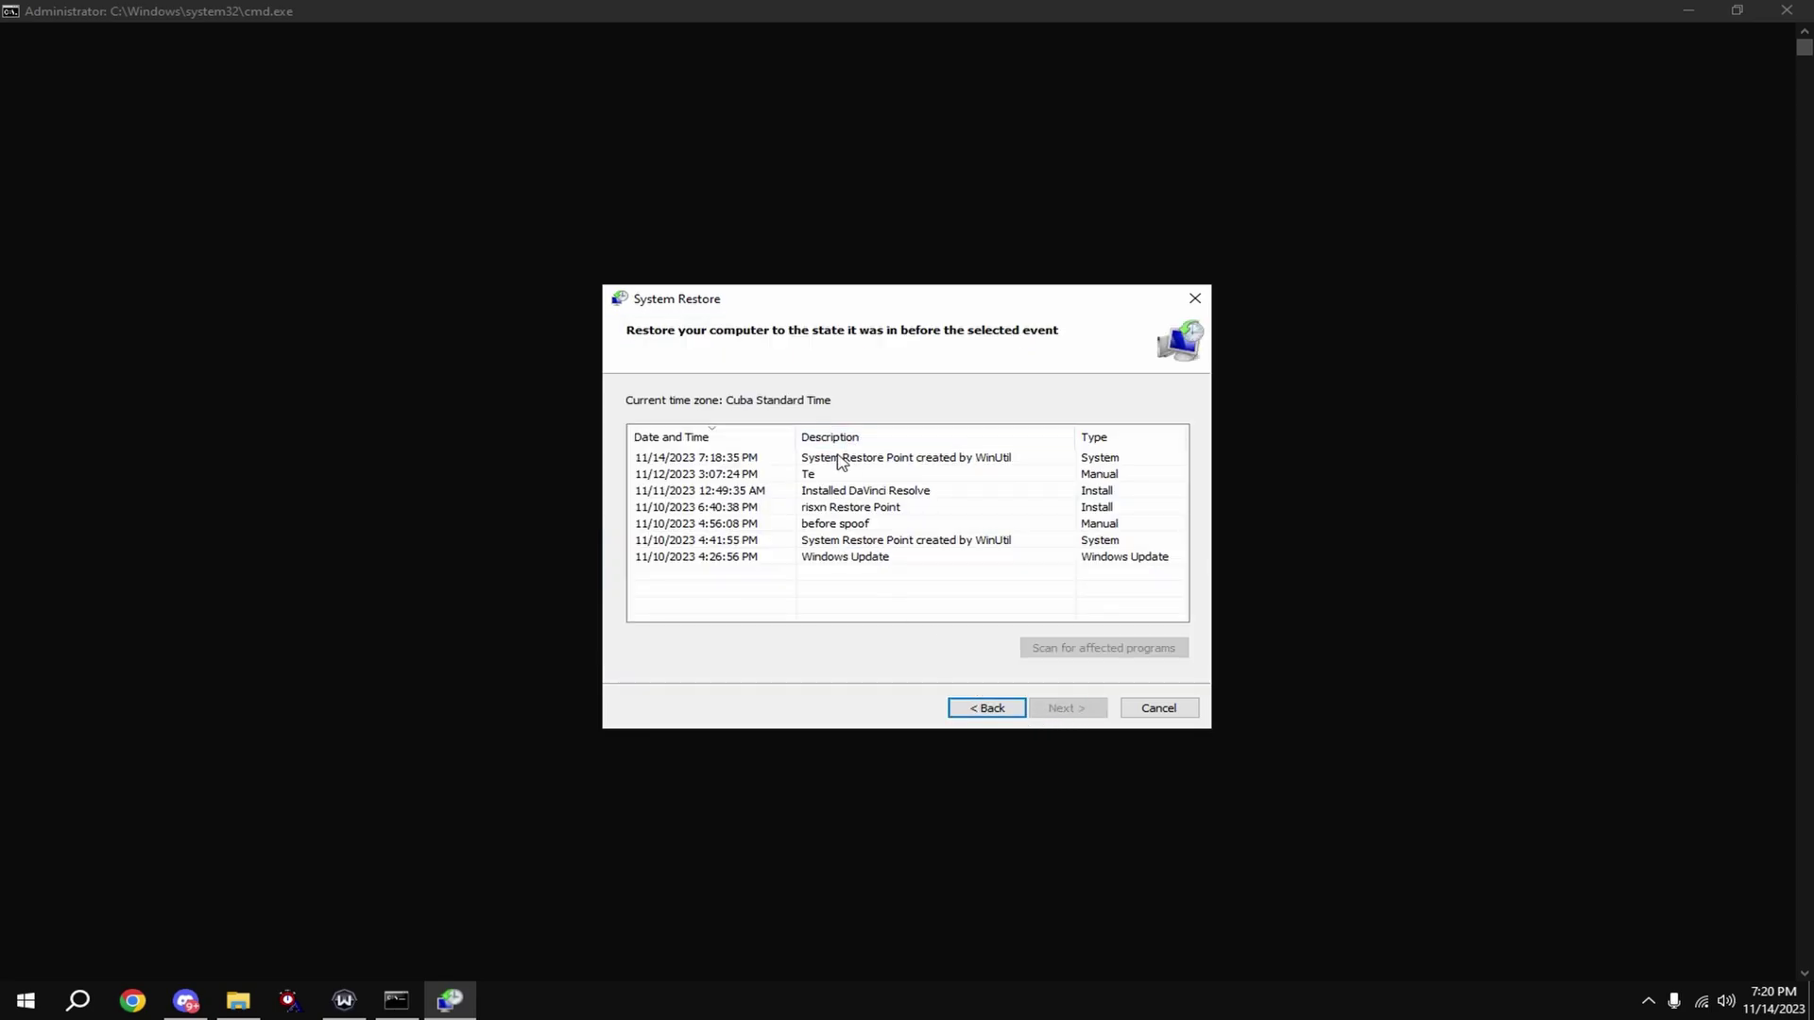
pyautogui.click(820, 508)
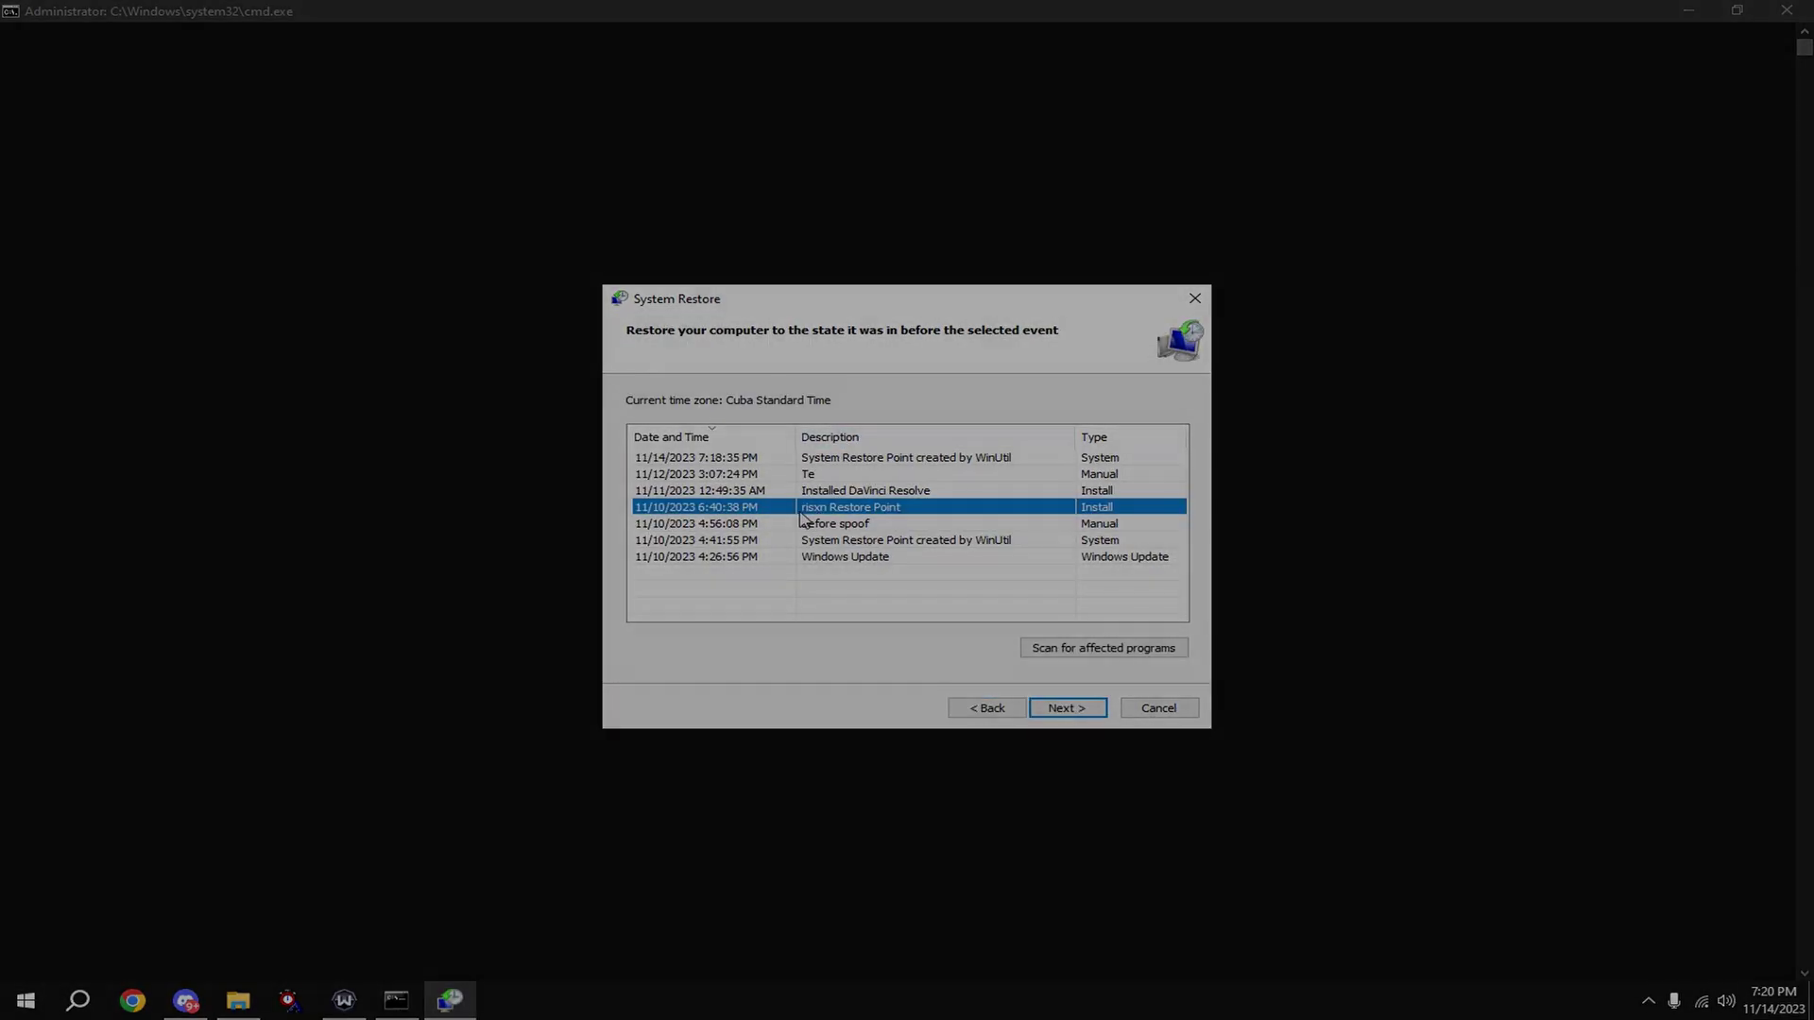